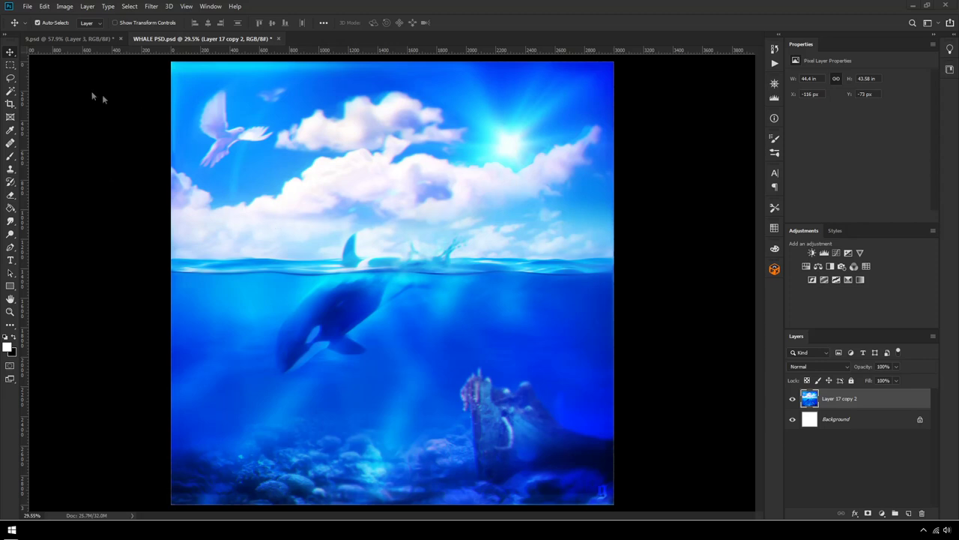
Step: Examine the overall composition of the finished whale artwork, including the whale at the waterline and the sky above it
scroll(438, 318, "up", 3)
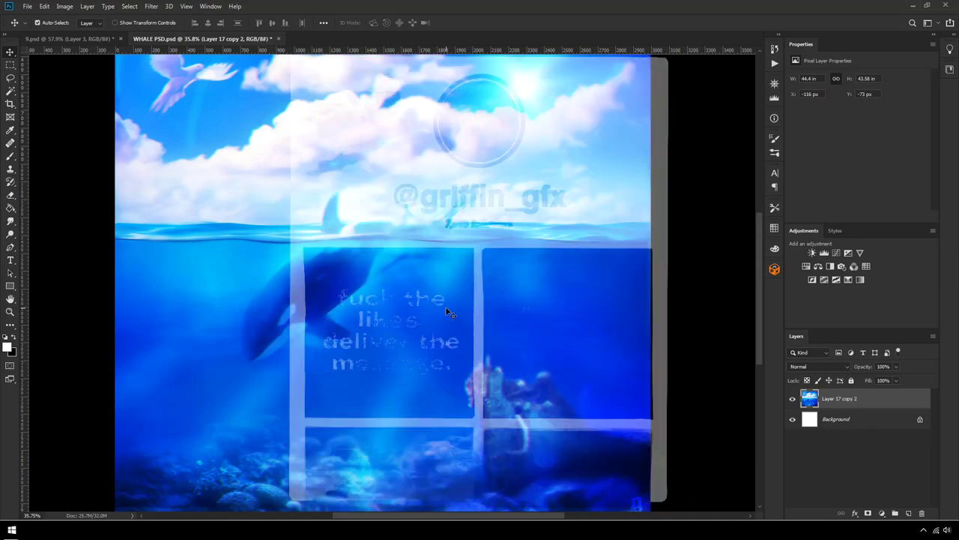
scroll(423, 302, "down", 3)
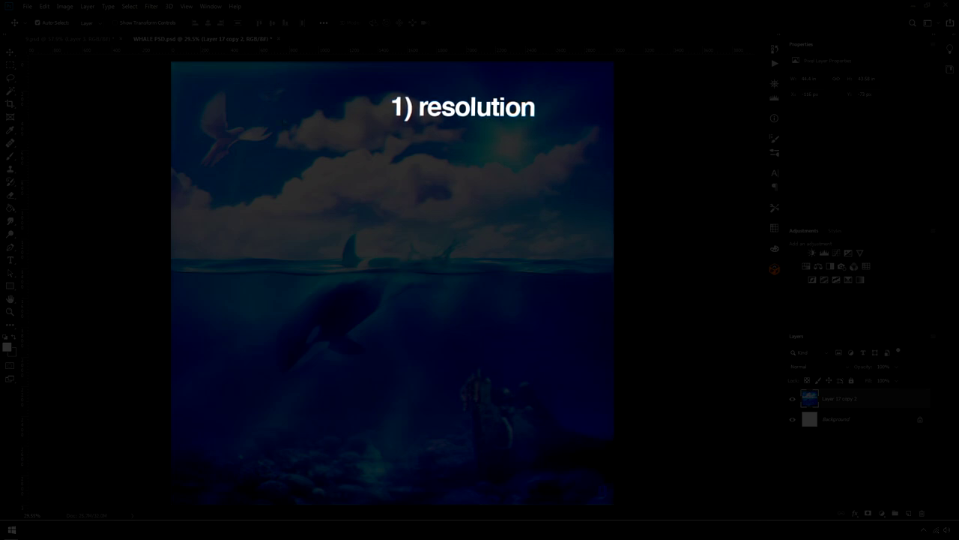
scroll(391, 207, "up", 1)
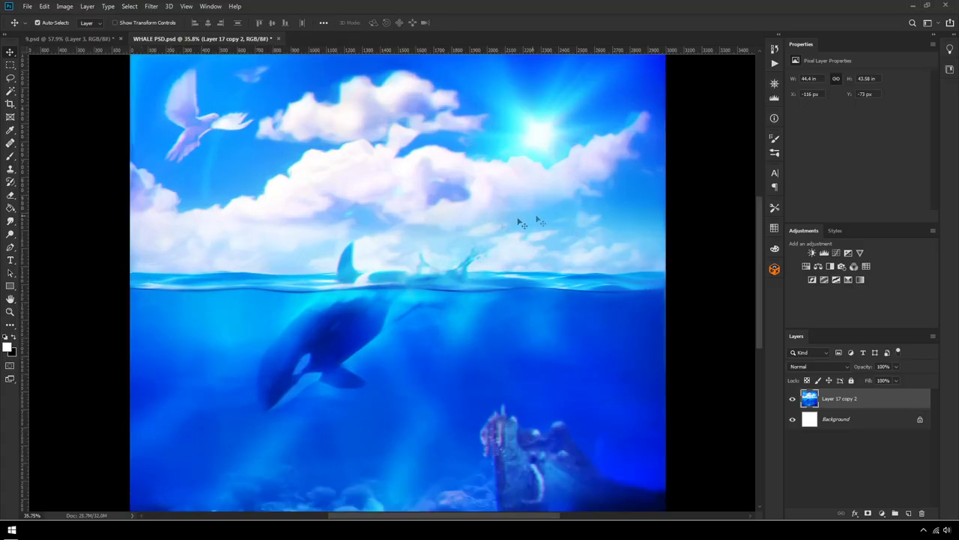
scroll(318, 335, "up", 3)
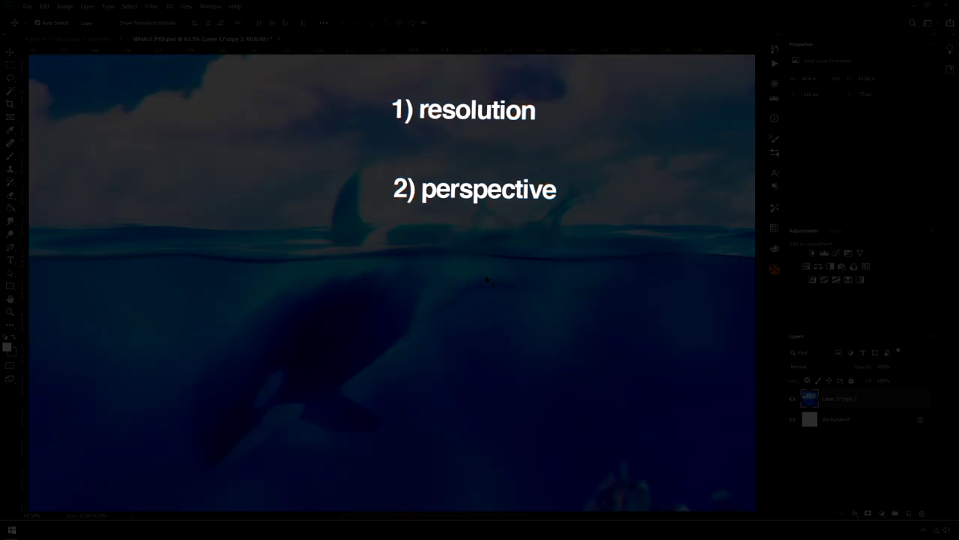
scroll(494, 279, "down", 2)
scroll(494, 278, "down", 3)
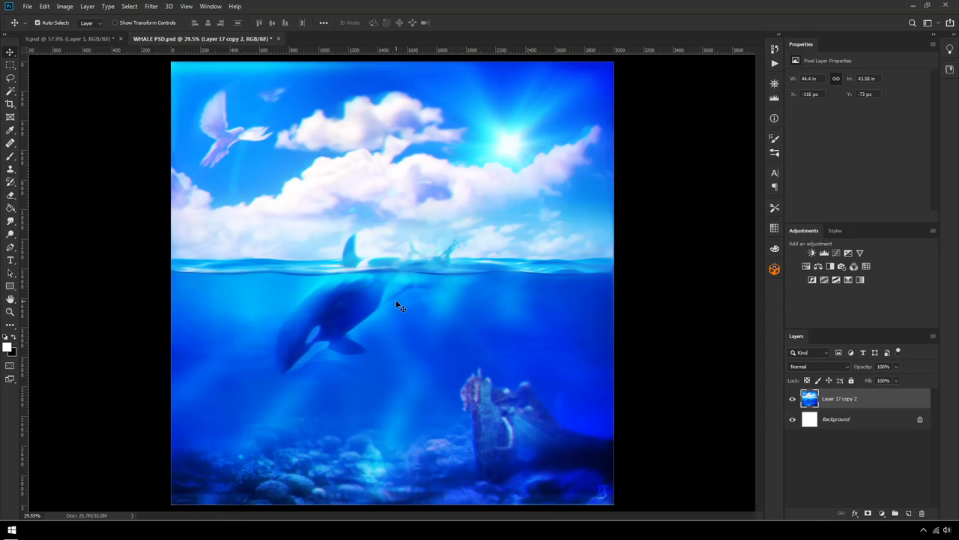
Step: Try to squash a full-width rectangular selection of the seabed in the whale artwork with Free Transform
left_click(10, 65)
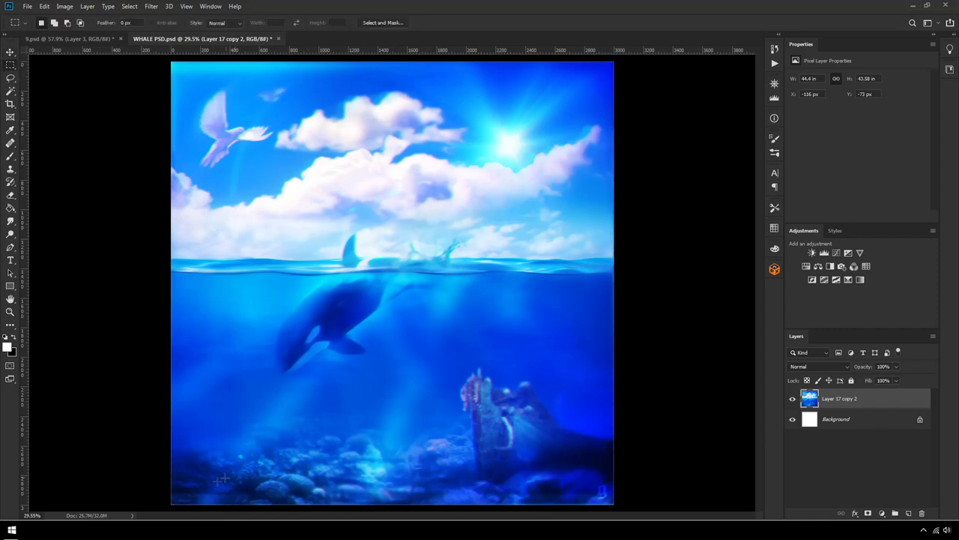
left_click_drag(569, 435, 614, 399)
key("ctrl+t")
left_click_drag(392, 407, 393, 444)
key("ctrl+z")
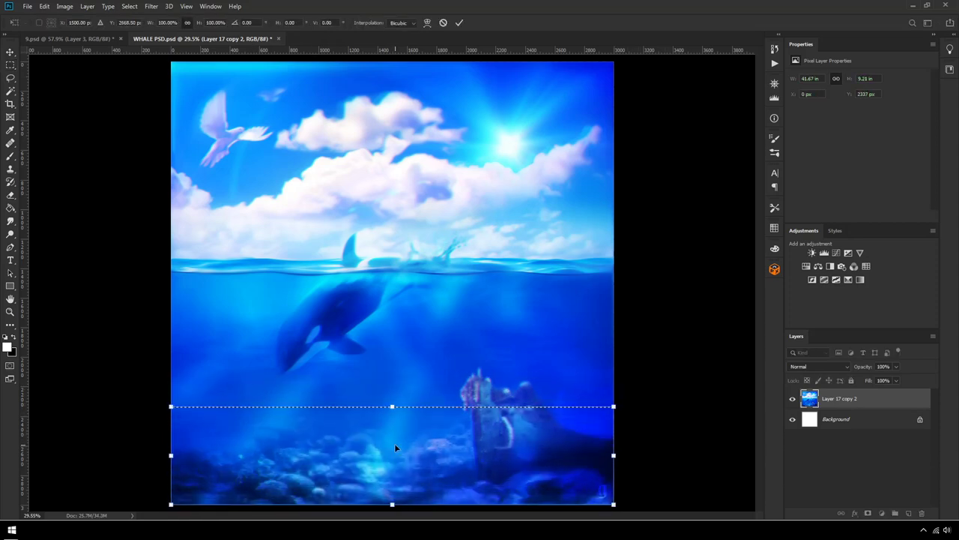
key("Return")
left_click_drag(166, 258, 222, 272)
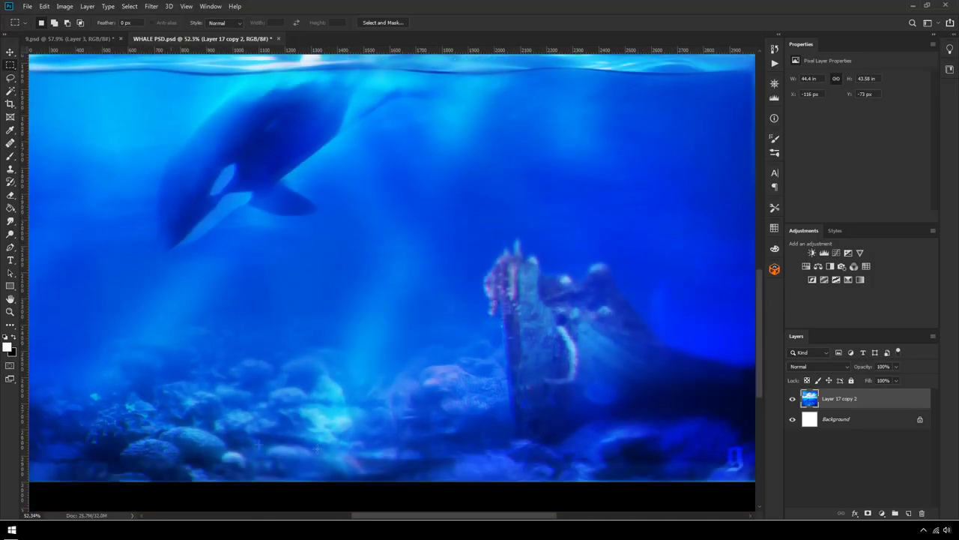
Step: Examine the shipwreck and seabed of the whale artwork up close, and its placement in the full composition
scroll(316, 449, "up", 4)
left_click_drag(422, 516, 488, 501)
scroll(442, 328, "up", 2)
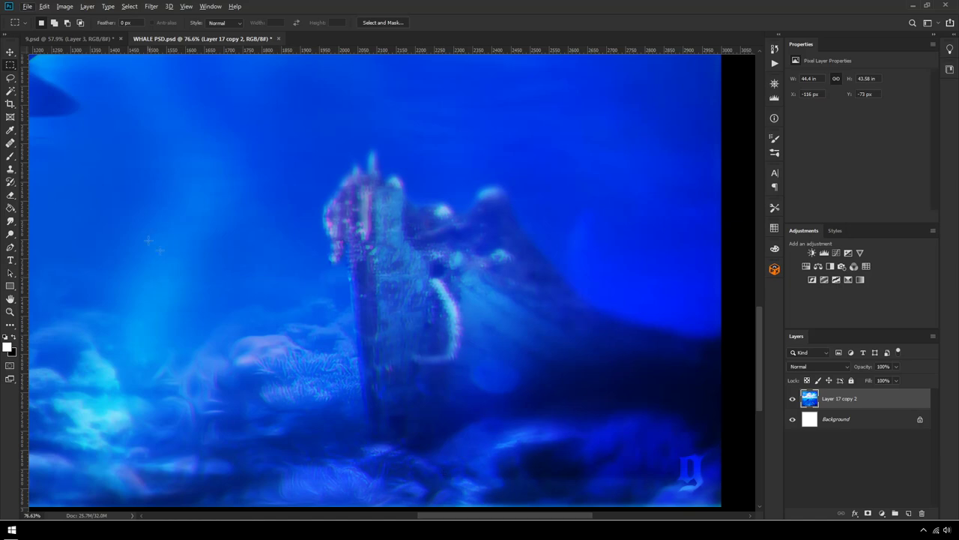
scroll(401, 232, "down", 5)
scroll(356, 244, "up", 3)
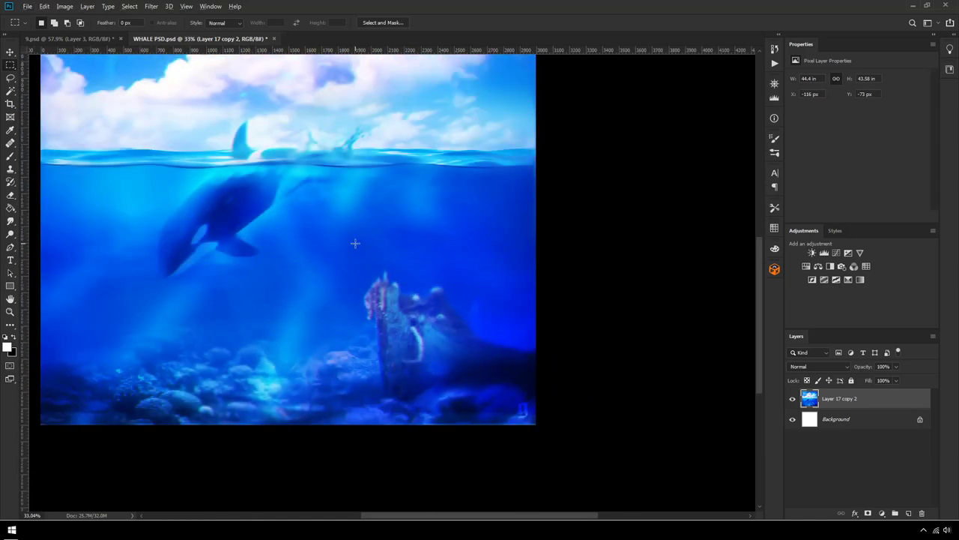
scroll(374, 263, "down", 3)
scroll(397, 276, "up", 3)
scroll(432, 282, "up", 2)
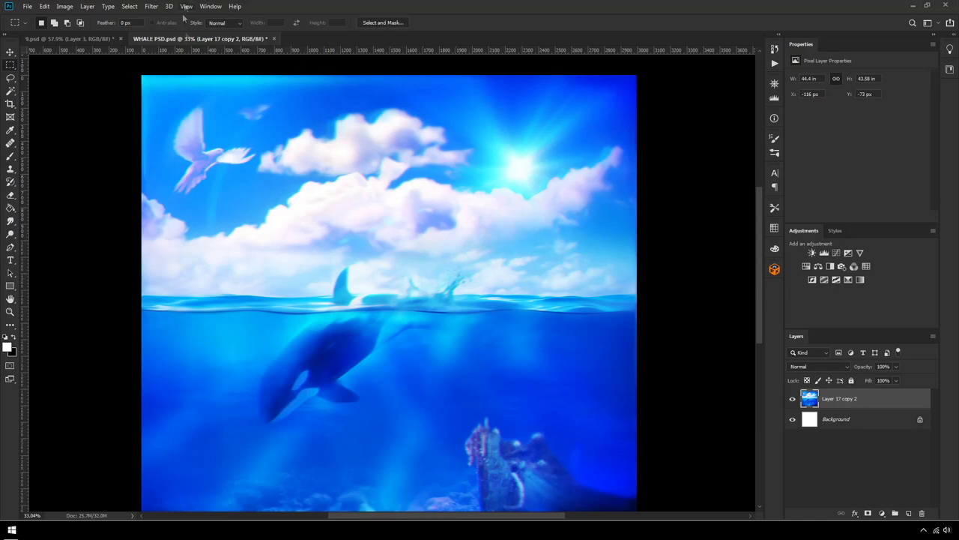
Step: Examine the blurred background bird and the painted texture of the clouds in the whale artwork
scroll(223, 95, "up", 8)
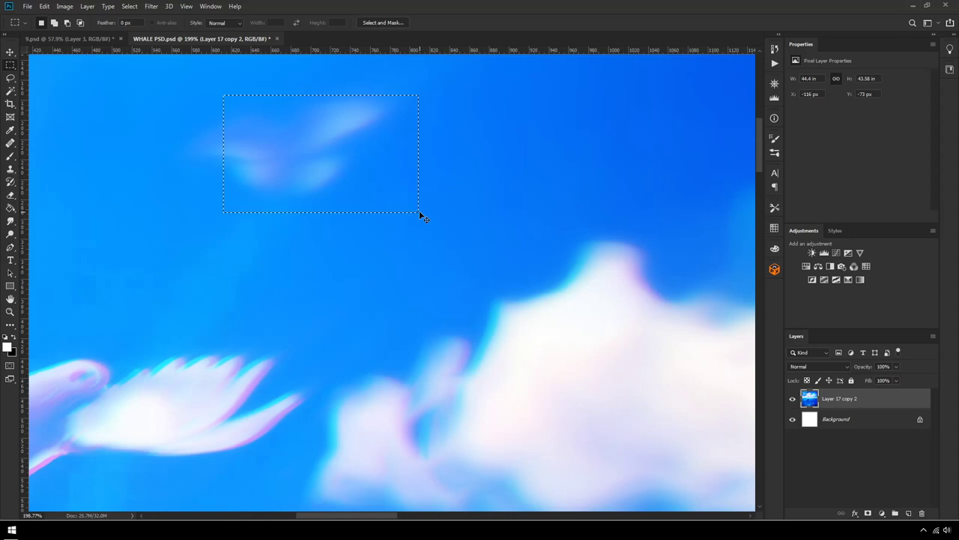
scroll(347, 109, "down", 3)
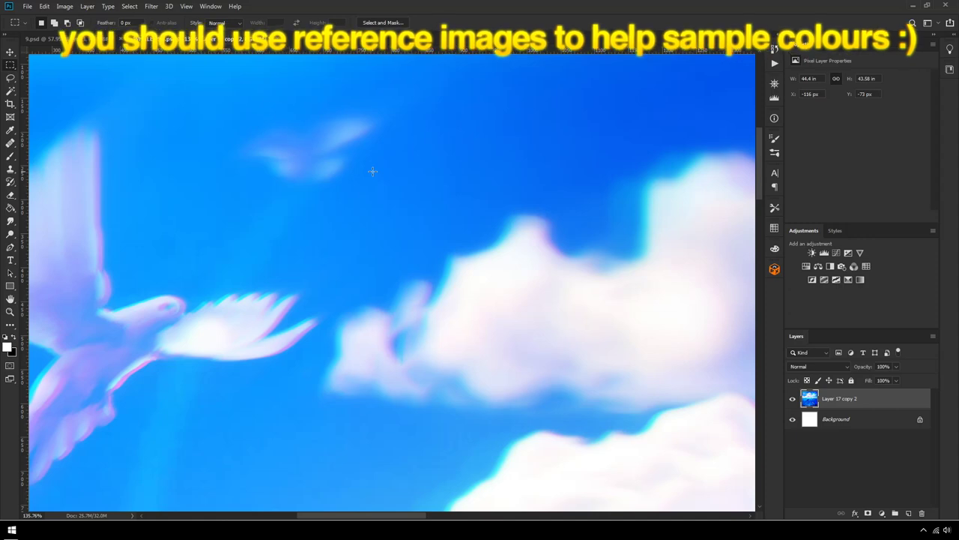
scroll(371, 171, "down", 2)
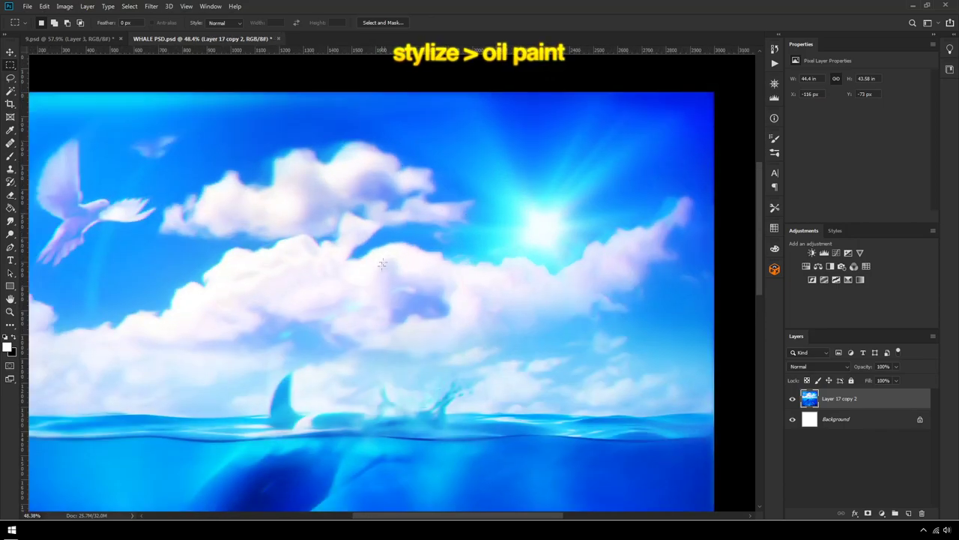
scroll(226, 251, "up", 5)
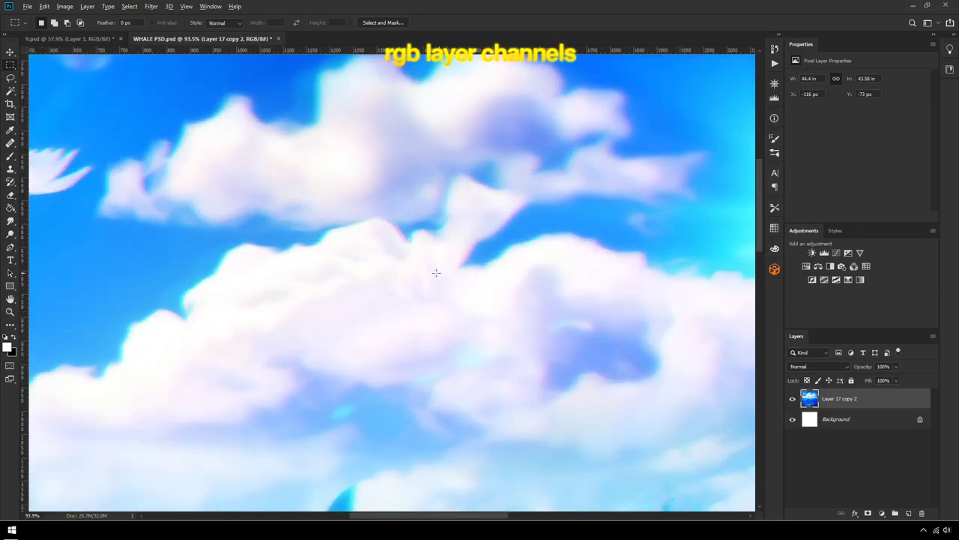
scroll(434, 272, "down", 9)
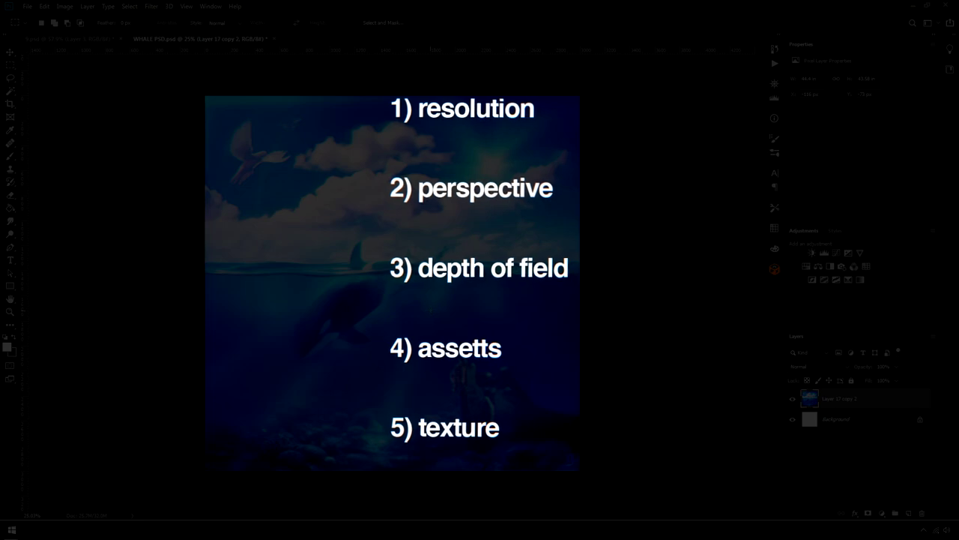
Step: Examine the coral textures on the seabed and the water splash beside the whale's fin
key("ctrl+0")
scroll(387, 420, "up", 1)
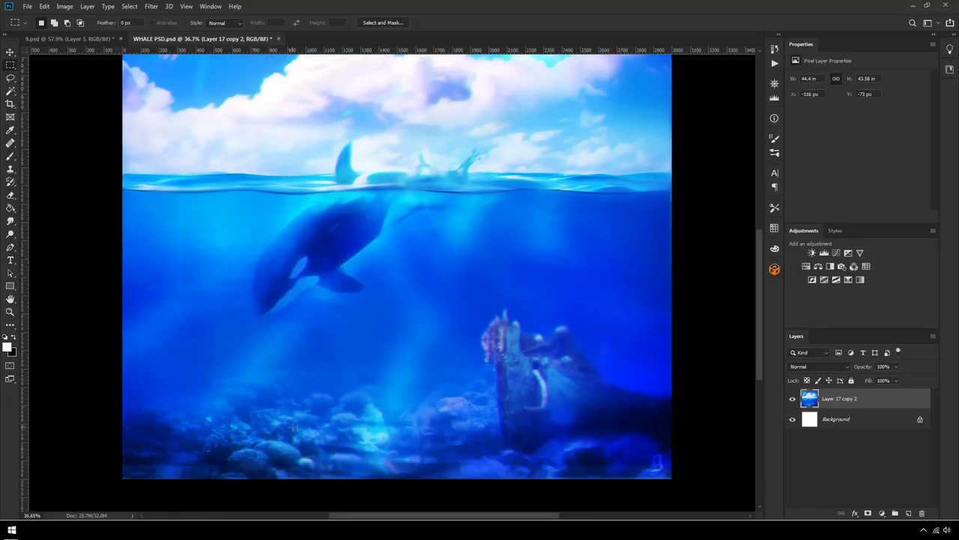
scroll(293, 426, "up", 4)
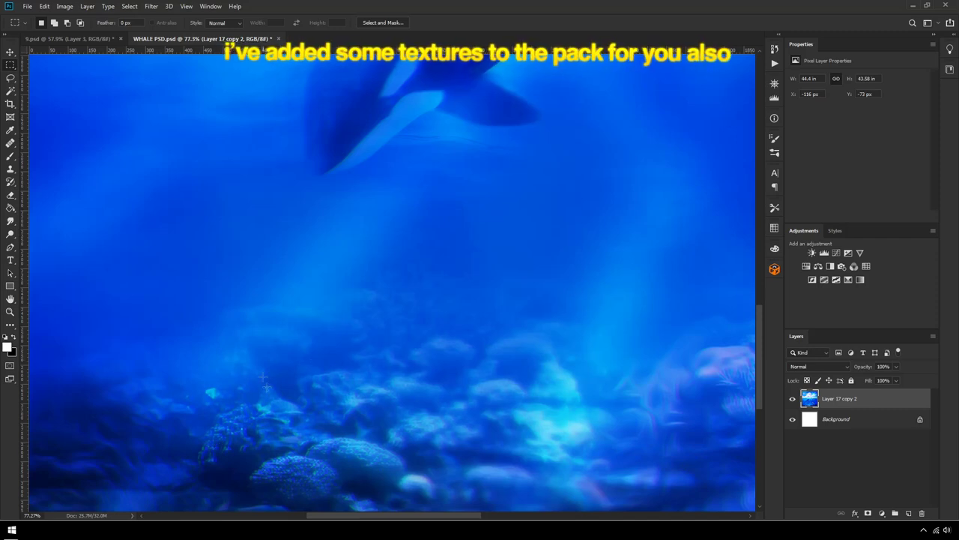
scroll(264, 378, "down", 1)
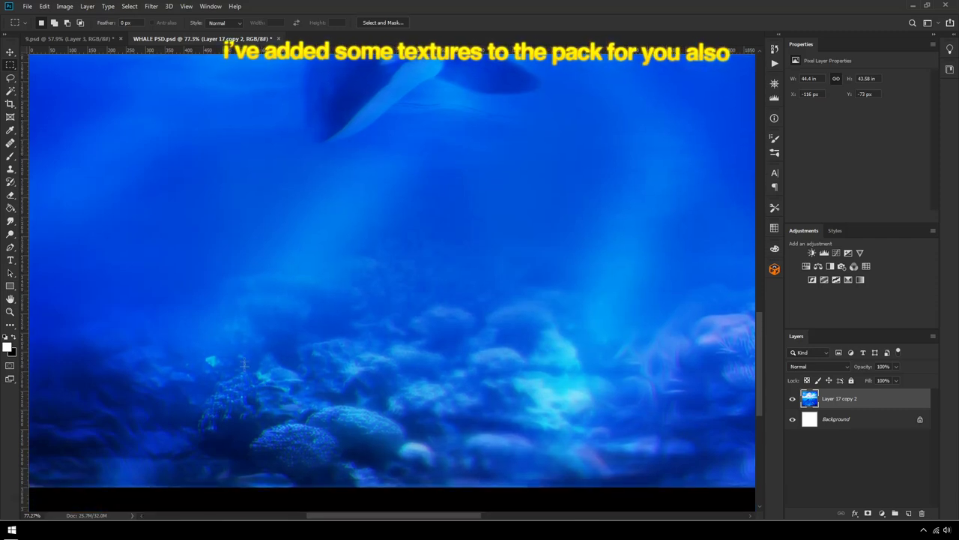
scroll(243, 364, "down", 4)
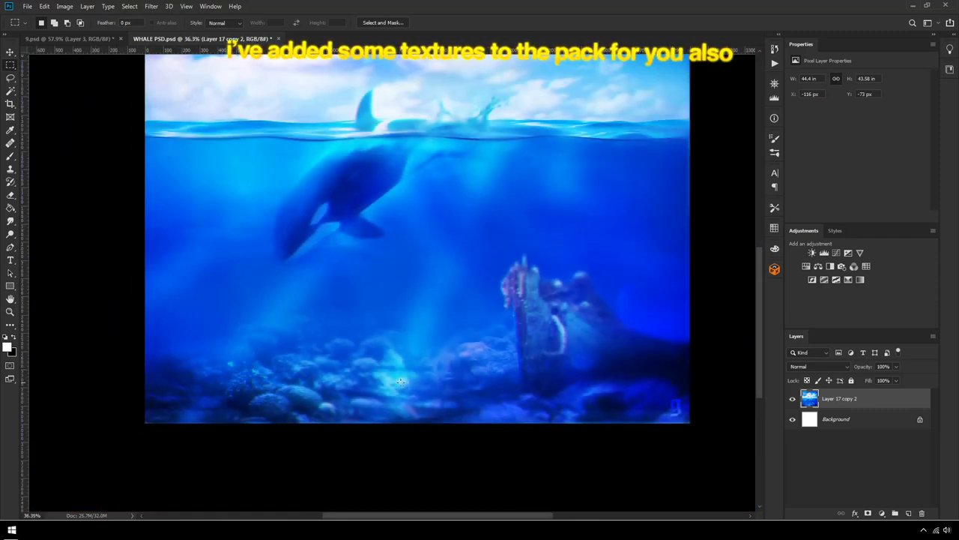
scroll(559, 163, "up", 4)
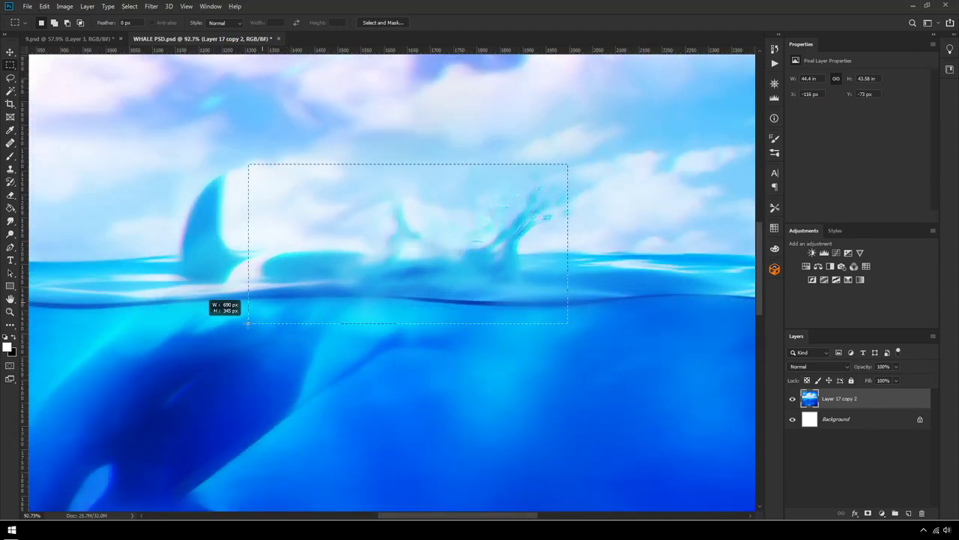
left_click_drag(248, 322, 464, 296)
scroll(421, 368, "down", 5)
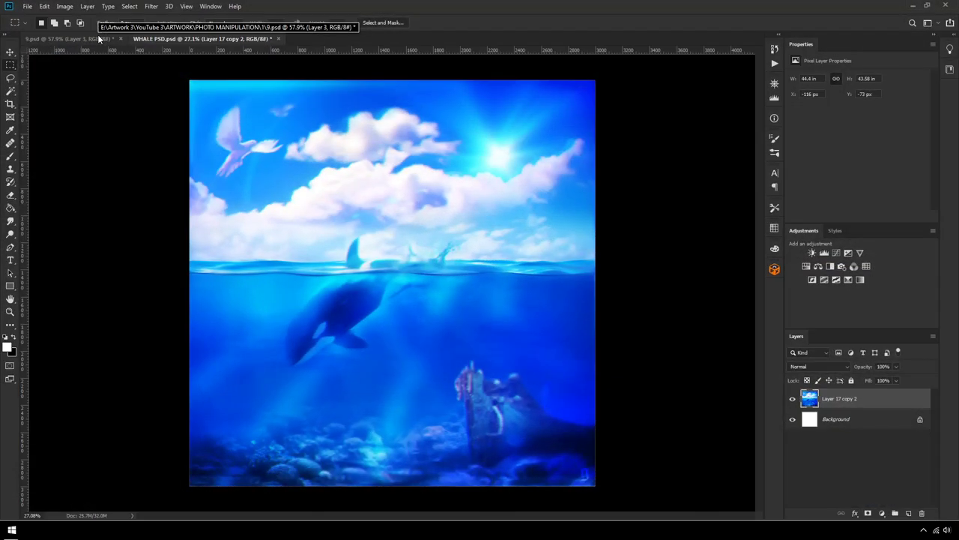
Step: Create a new document from the recent 1920 x 1080 px, 72 ppi preset
left_click(27, 6)
left_click(36, 16)
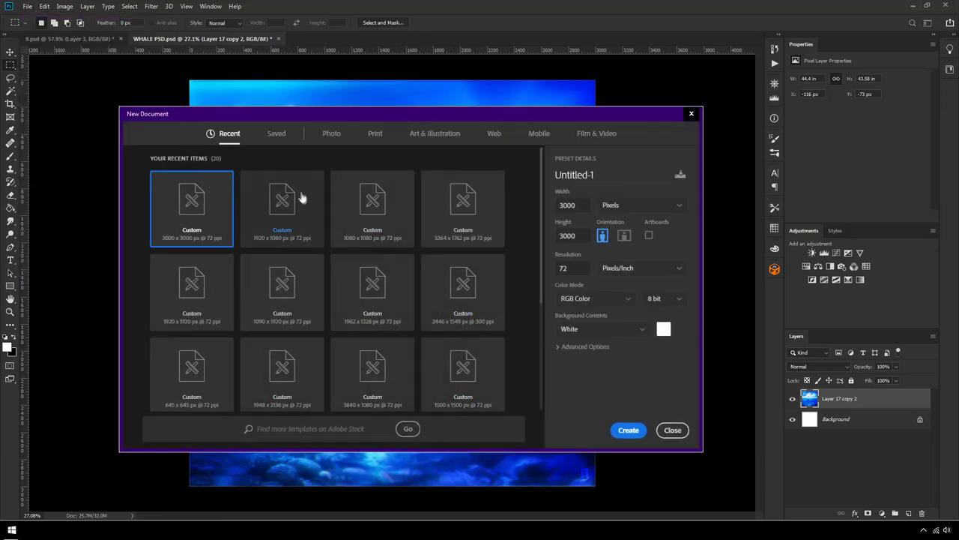
left_click(274, 207)
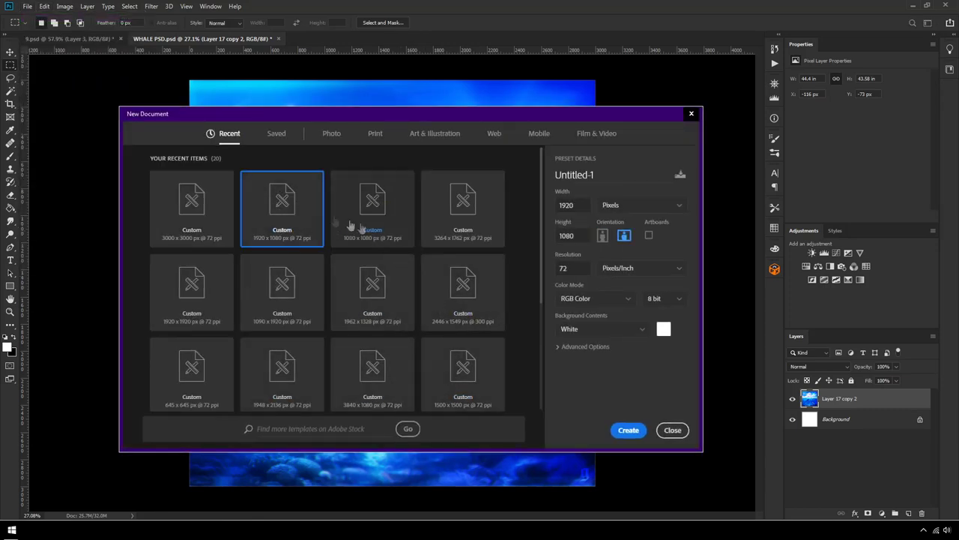
double_click(283, 218)
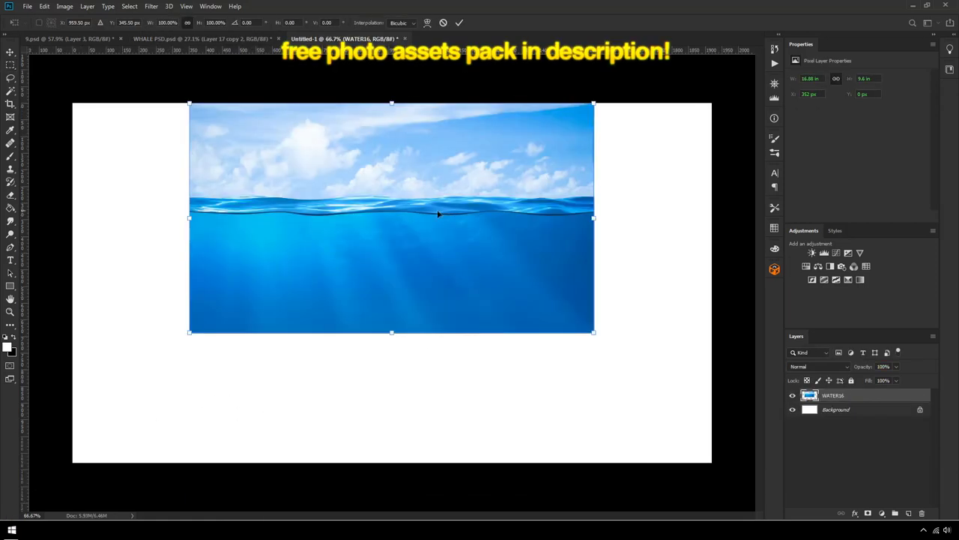
Step: Move the placed WATER16 image to the canvas's left edge, mid-height, and duplicate it alongside so the water spans the full width
left_click_drag(390, 217, 390, 287)
key("Return")
left_click(9, 52)
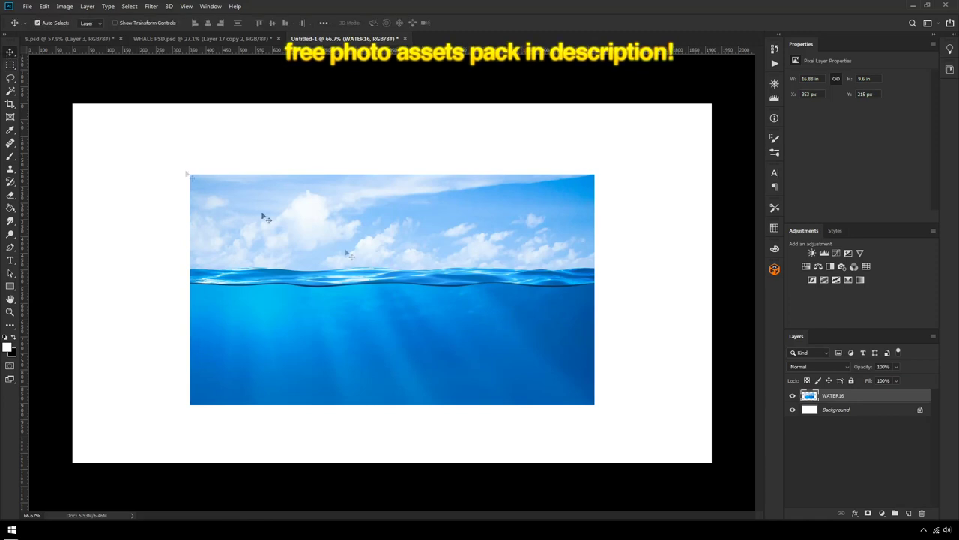
left_click_drag(420, 269, 312, 263)
left_click_drag(264, 284, 581, 293)
Step: Blend the seam between the two water images by erasing the left edge of WATER16 copy with a large soft eraser
scroll(417, 270, "up", 5)
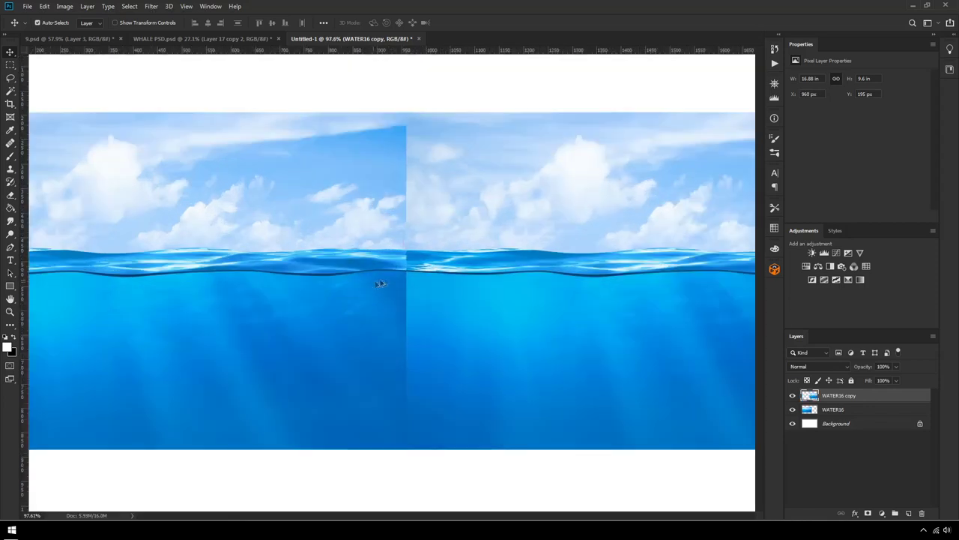
scroll(393, 271, "up", 2)
key("e")
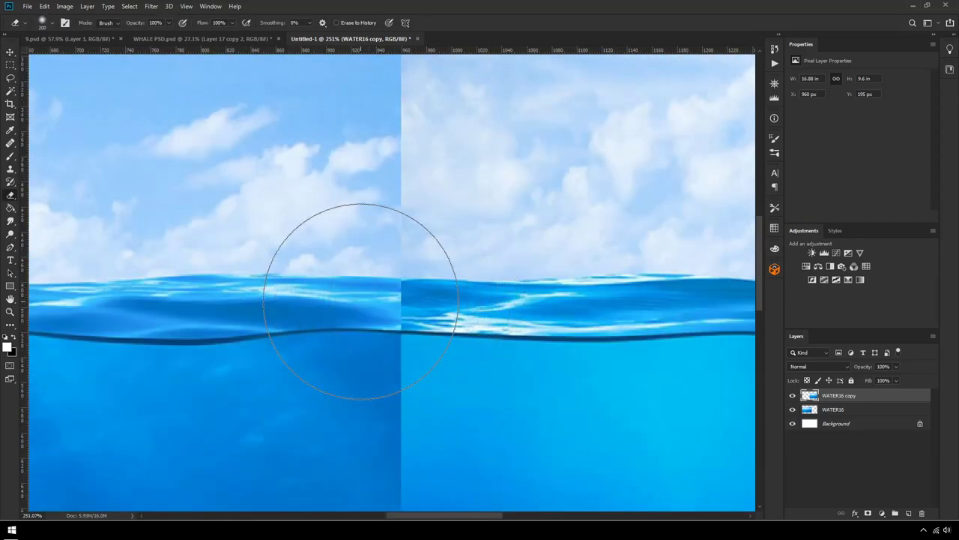
scroll(334, 257, "up", 3)
scroll(365, 259, "down", 3)
left_click_drag(342, 150, 364, 397)
left_click_drag(342, 152, 339, 310)
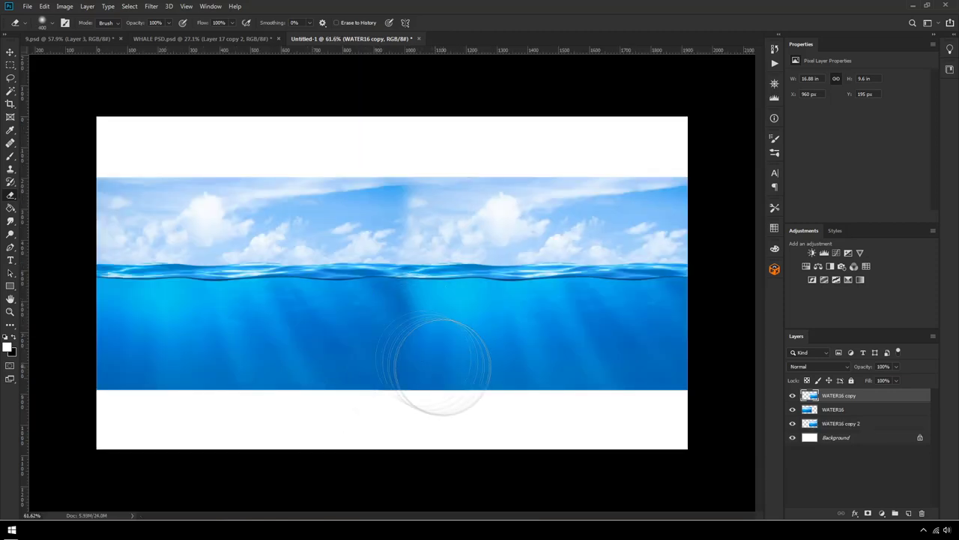
Step: Duplicate the WATER16 layer, place the duplicate directly beneath it in the stack, and shift the duplicate right behind the seam
left_click(792, 409)
left_click(792, 409)
left_click(843, 409)
key("ctrl+j")
left_click_drag(862, 409, 864, 431)
key("ctrl+t")
left_click_drag(210, 315, 510, 318)
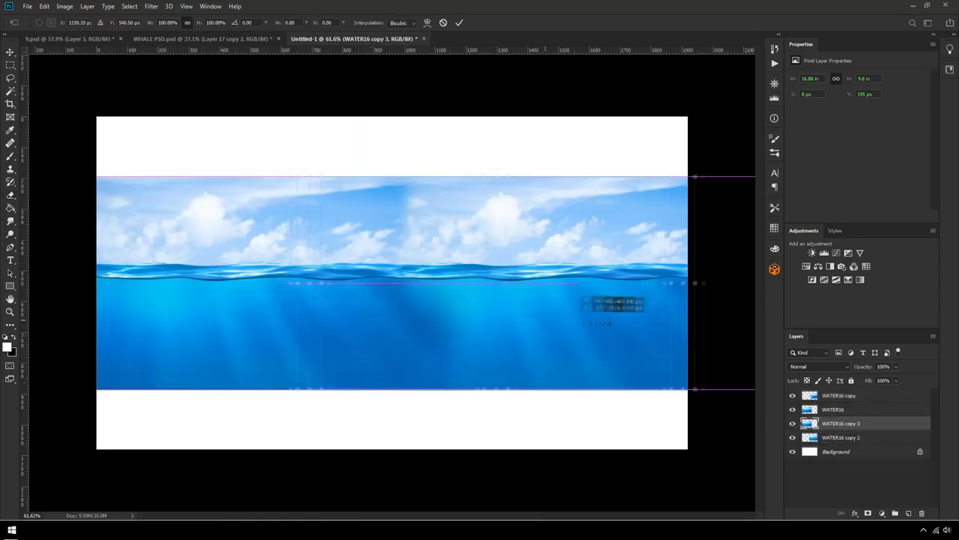
key("Return")
Step: Inspect the blended waterline seam up close, hiding and showing the WATER16 layer for comparison
scroll(480, 327, "up", 6)
left_click(792, 410)
left_click(792, 410)
left_click(833, 409)
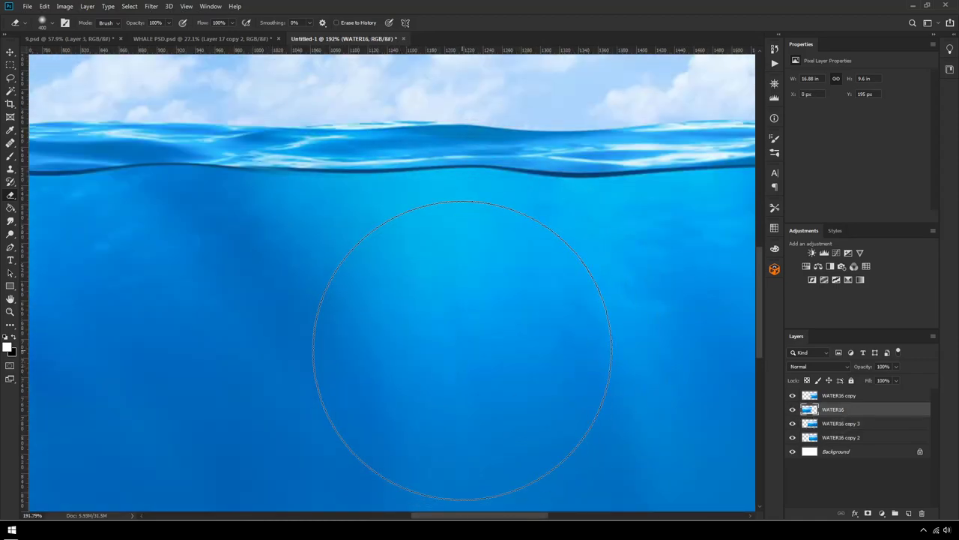
scroll(462, 349, "down", 7)
scroll(446, 360, "up", 6)
scroll(446, 318, "down", 5)
key("ctrl+0")
Step: Duplicate WATER16 again, place the duplicate just above Background in the stack, and shift it right to fill behind the sky seam
left_click(10, 52)
left_click(426, 201)
left_click_drag(248, 221, 253, 214)
key("ctrl+z")
key("ctrl+j")
left_click_drag(833, 409, 836, 444)
left_click_drag(255, 234, 542, 234)
Step: Soften the sky seam near the top of the joined water images with the eraser, and leave the WATER16 layer visible and selected
left_click(472, 201)
key("e")
left_click_drag(411, 176, 424, 150)
left_click(10, 52)
left_click_drag(524, 225, 637, 225)
key("ctrl+z")
left_click(792, 438)
left_click(793, 409)
left_click(793, 409)
left_click(831, 410)
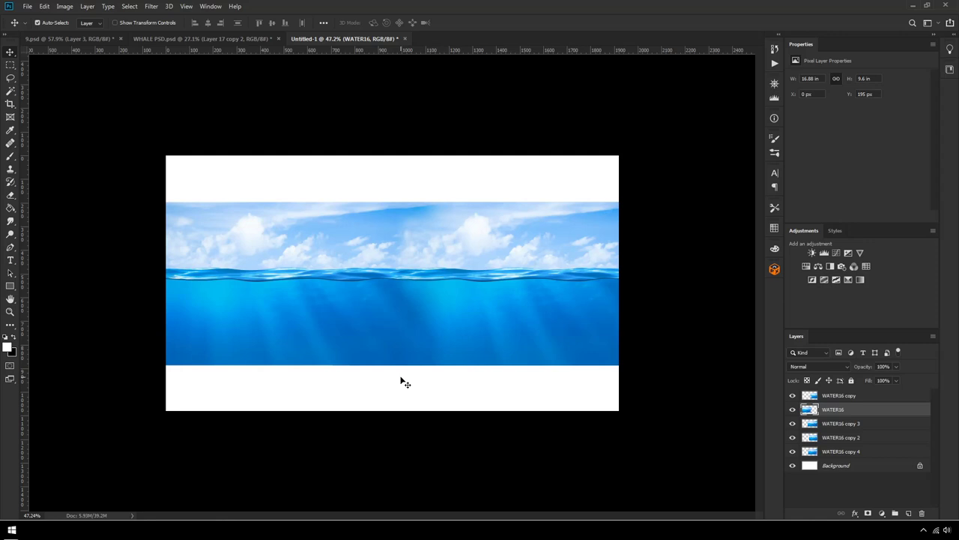
Step: Duplicate the WATER8 image alongside the original on its right and flip the duplicate horizontally for a mirrored join
scroll(405, 375, "up", 3)
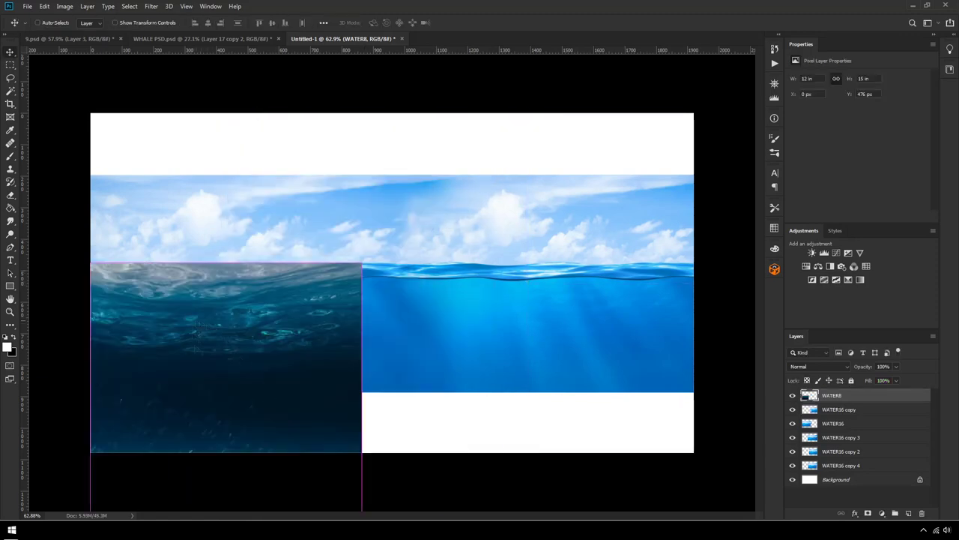
left_click_drag(181, 396, 452, 396)
left_click(44, 6)
mouse_move(98, 234)
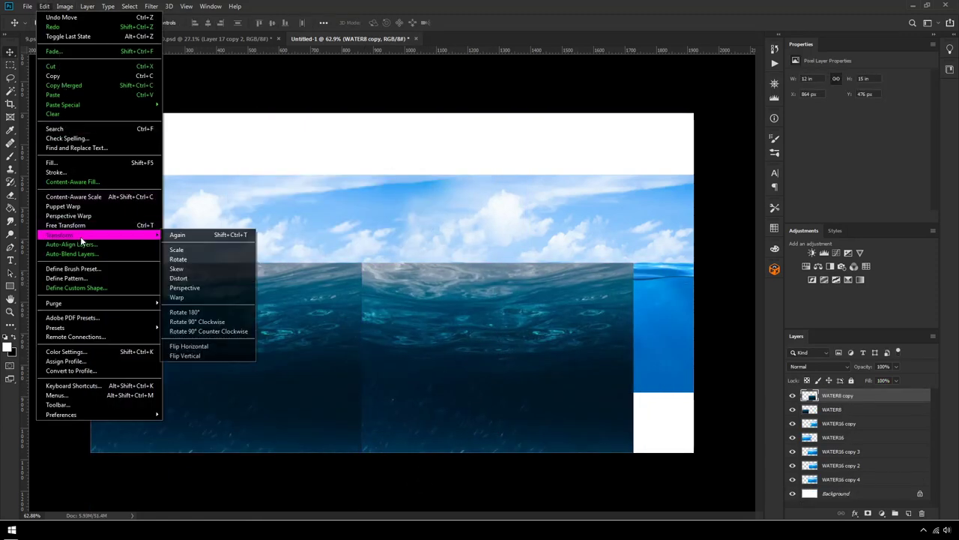
left_click(208, 357)
scroll(368, 387, "up", 4)
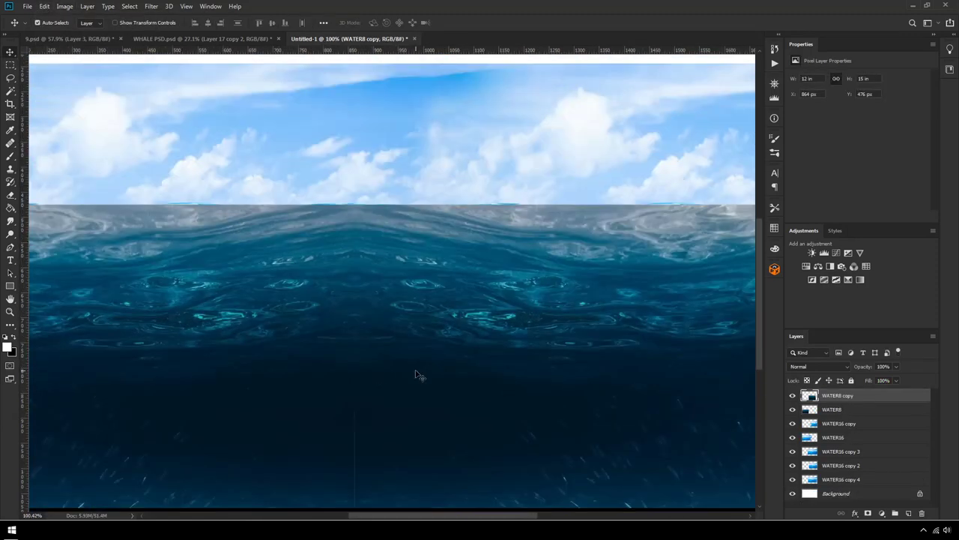
Step: Merge the WATER8 and WATER8 copy layers and stretch the merged image to the full canvas width
left_click(829, 412, "shift")
right_click(840, 412)
left_click(795, 392)
scroll(525, 357, "down", 6)
key("ctrl+t")
left_click_drag(536, 372, 573, 373)
key("Return")
Step: Duplicate the merged WATER8 image just above Background and erase most of the upper copy to uncover the WATER16 images
key("e")
left_click_drag(204, 266, 305, 233)
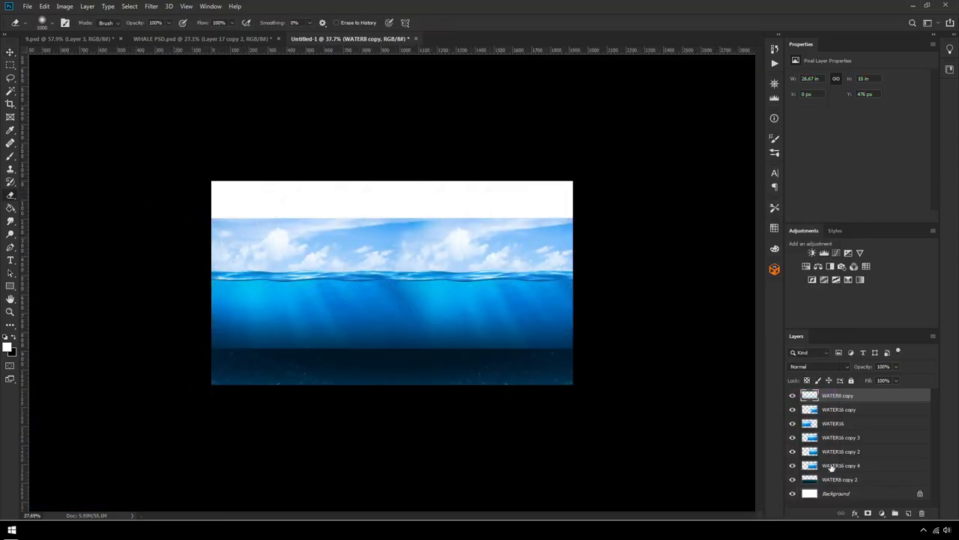
Step: Merge all the WATER16 layers into one and soften its lower edge into the dark water with a large soft eraser
left_click(841, 465)
scroll(393, 285, "up", 2)
left_click(838, 410, "shift")
key("ctrl+e")
scroll(621, 418, "down", 2)
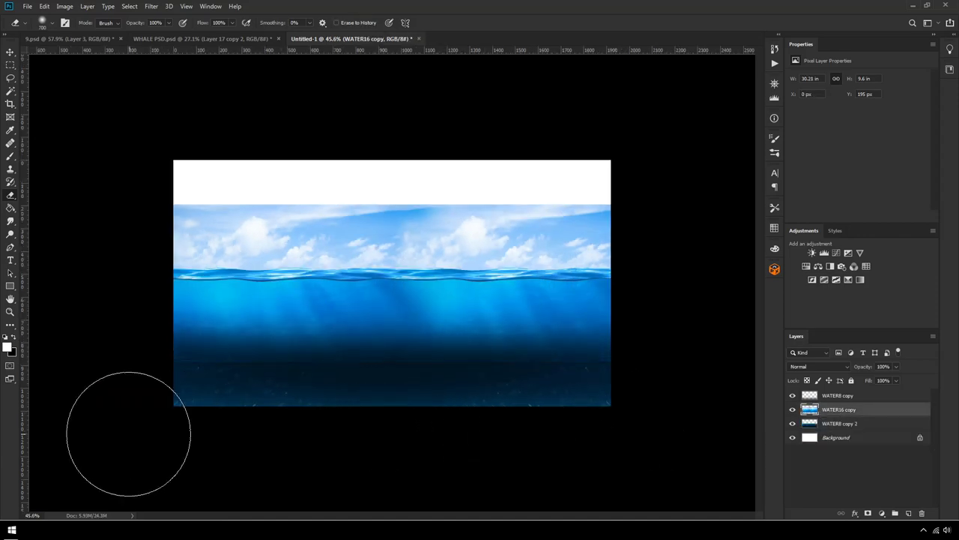
scroll(330, 360, "up", 4)
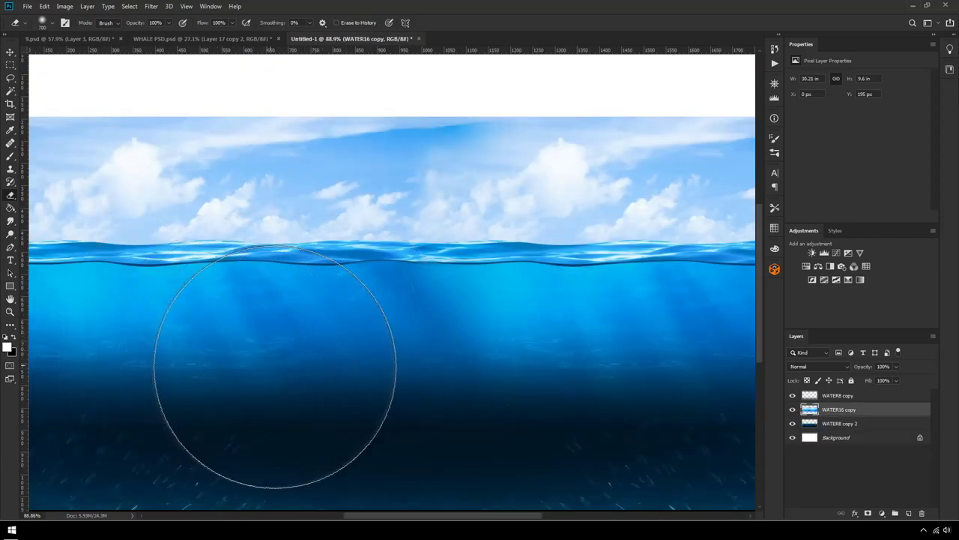
scroll(261, 366, "up", 3)
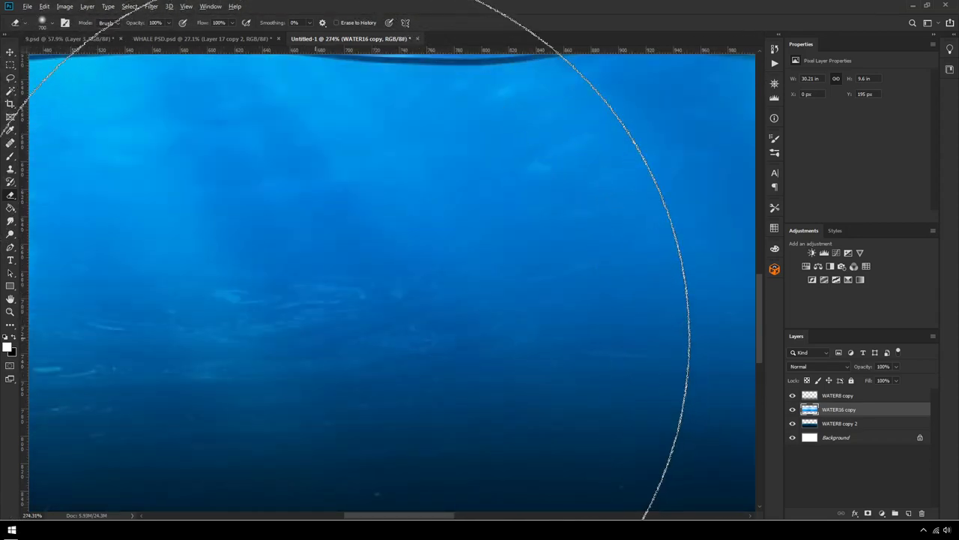
scroll(315, 335, "down", 5)
scroll(315, 335, "down", 4)
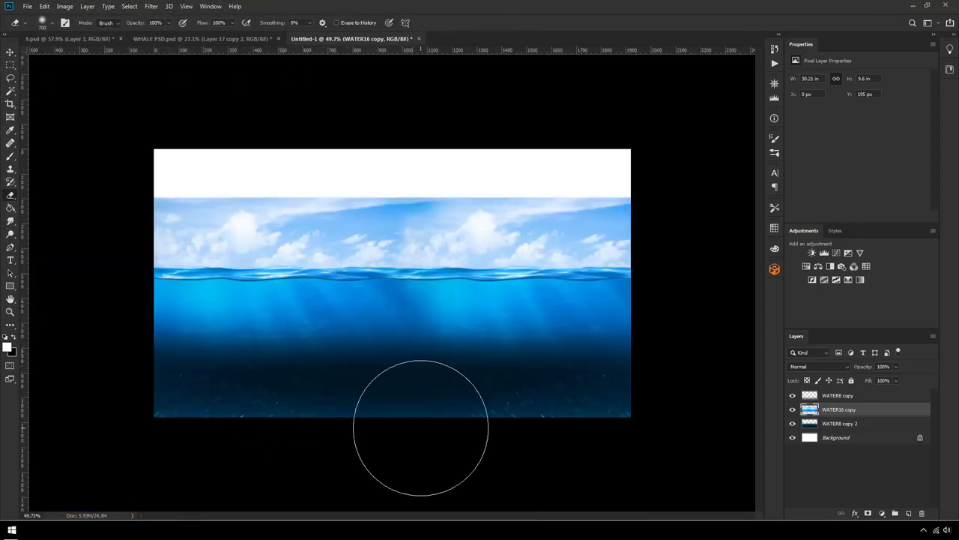
Step: On a new layer above WATER16 copy, paint deep blue sampled from the water across the dark underwater band with a 400 px soft brush
key("b")
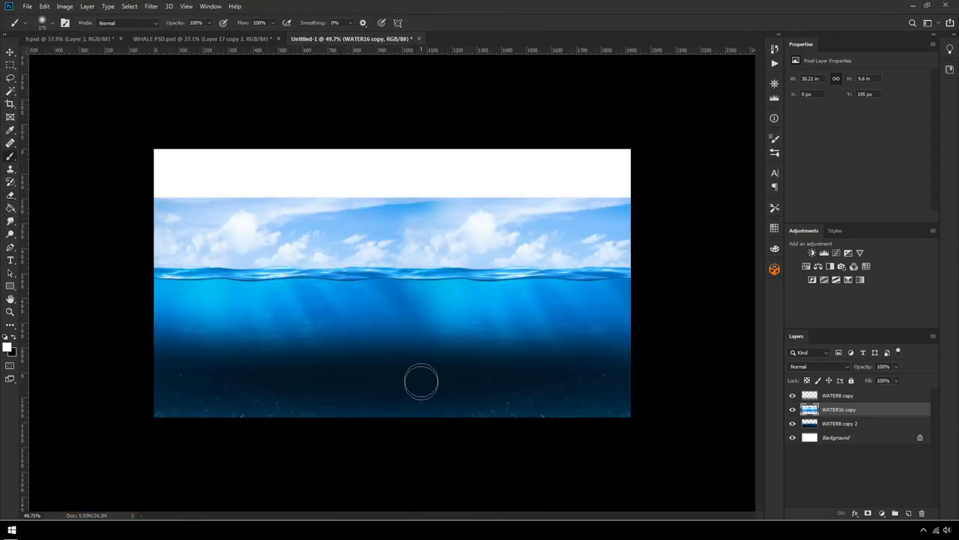
left_click(908, 513)
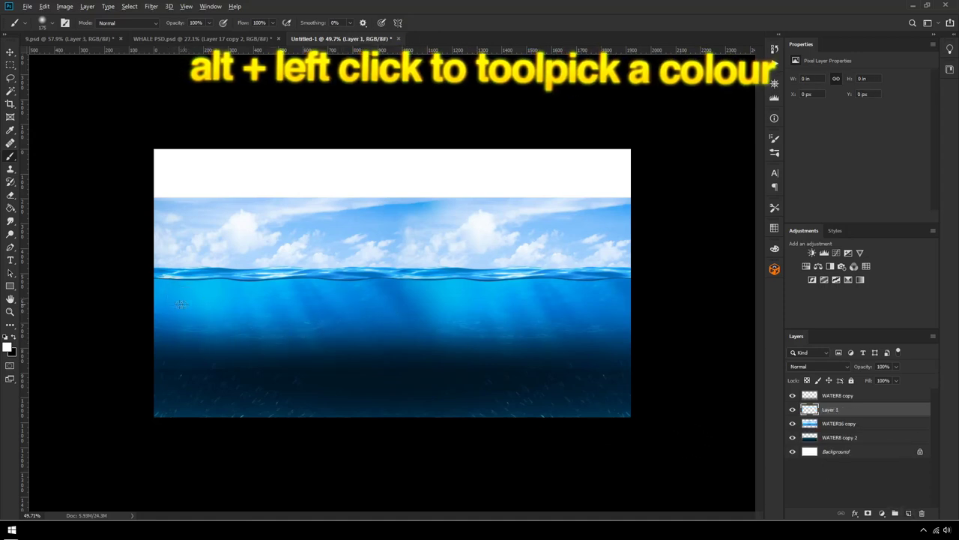
left_click(170, 336, "alt")
key("bracketright")
key("bracketright")
key("bracketright")
key("bracketright")
key("bracketright")
key("bracketright")
key("bracketright")
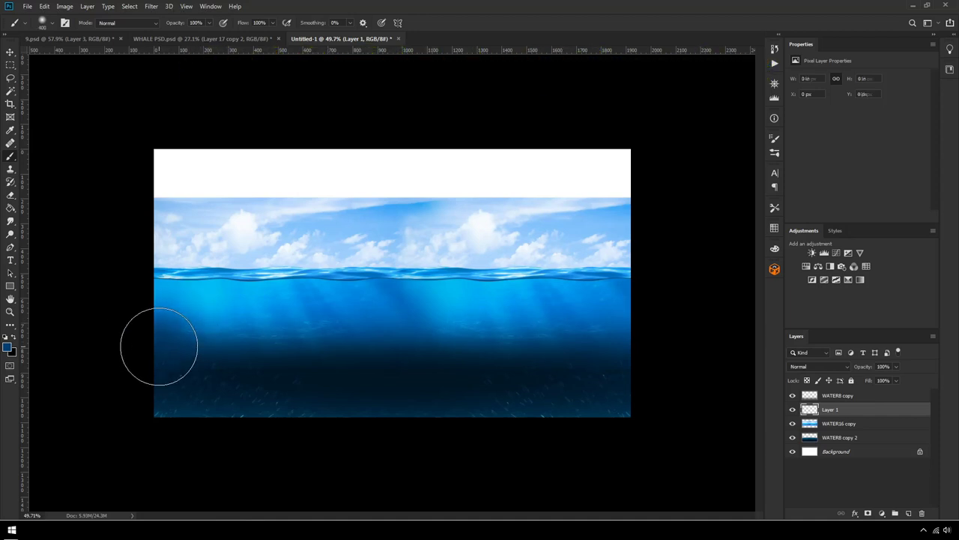
mouse_move(170, 359)
left_mouse_down()
mouse_move(188, 377)
mouse_move(248, 384)
mouse_move(652, 386)
left_mouse_up()
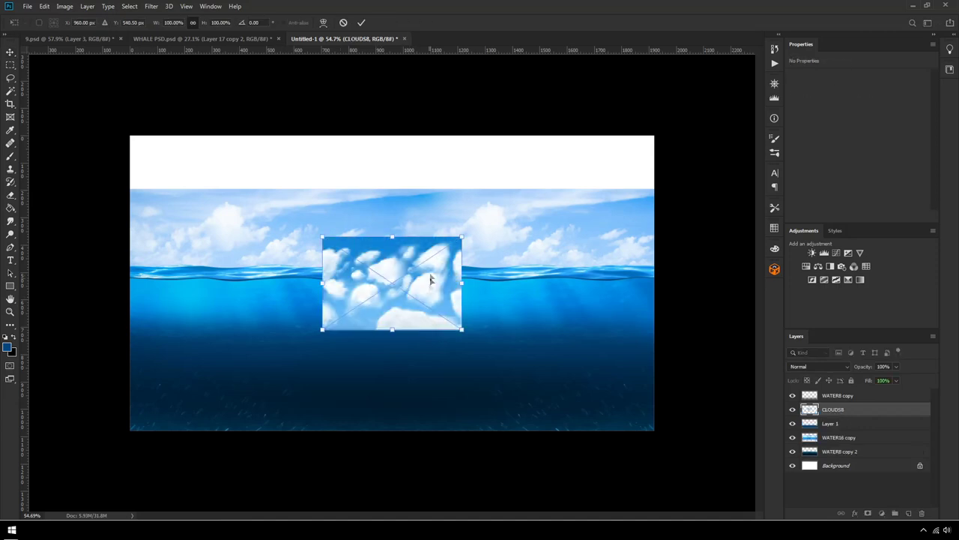
Step: Enlarge the CLOUDS8 image over the sky above the waterline, duplicate it to its right, and erase the seam between them
left_click_drag(431, 280, 247, 227)
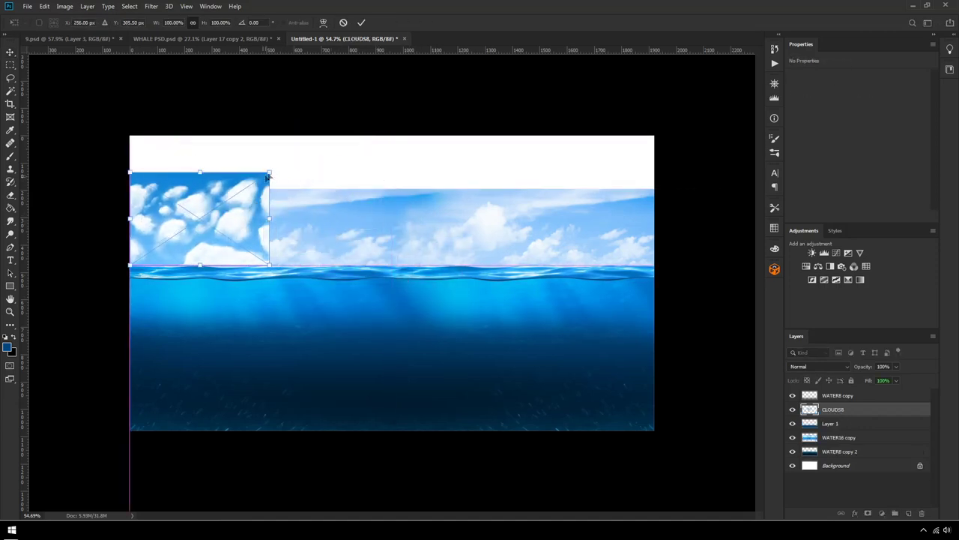
left_click_drag(269, 175, 343, 137)
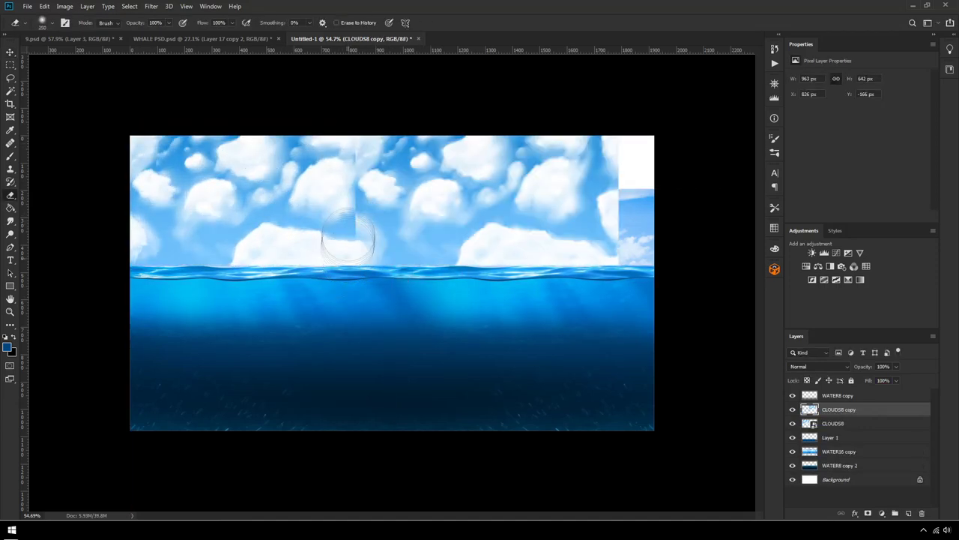
left_click_drag(347, 236, 347, 166)
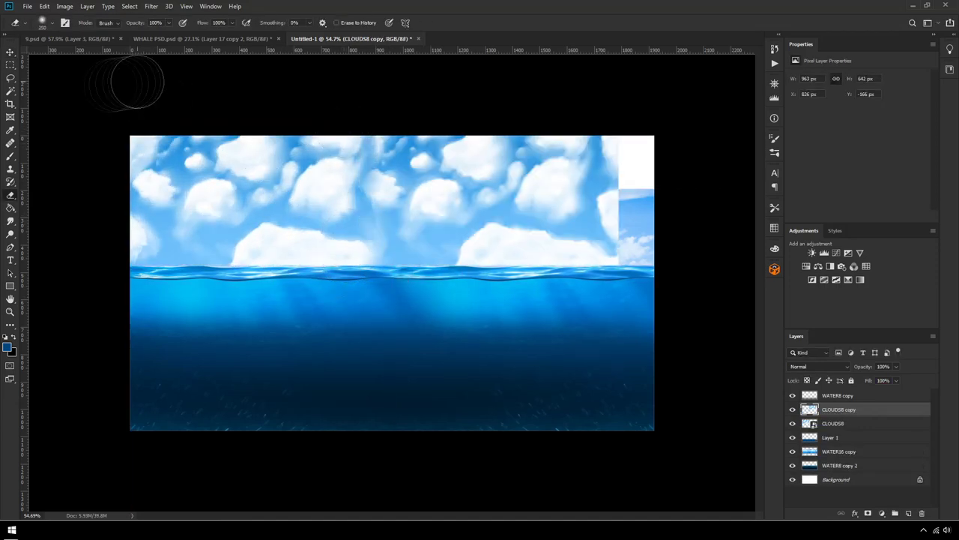
Step: Stretch both CLOUDS8 layers to the full canvas width and merge them, fading the lower clouds toward the horizon
left_click(854, 424, "ctrl")
key("ctrl+t")
left_click_drag(618, 178, 654, 177)
key("Return")
right_click(854, 412)
left_click(749, 393)
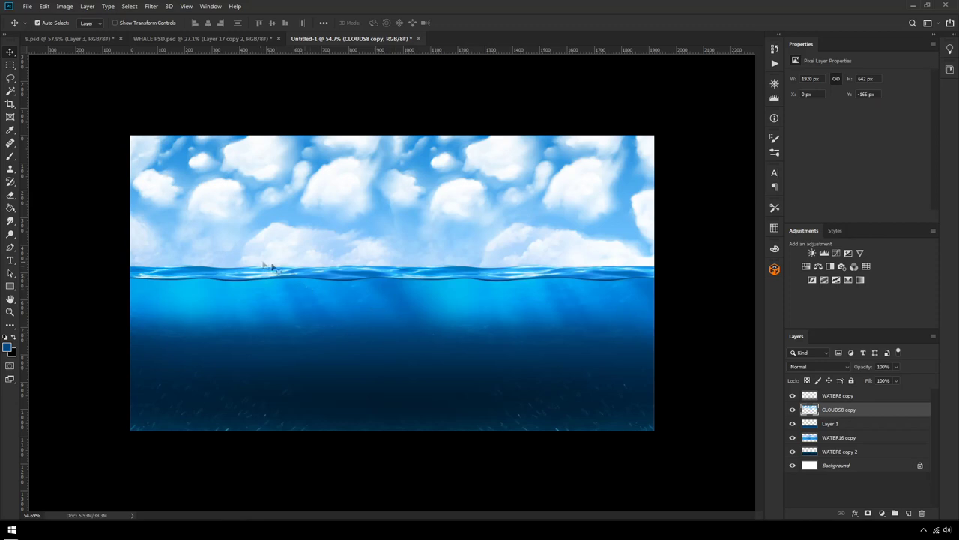
Step: Place the SKY5 sun image above the clouds, flush with the canvas's upper-left corner
scroll(220, 160, "up", 1)
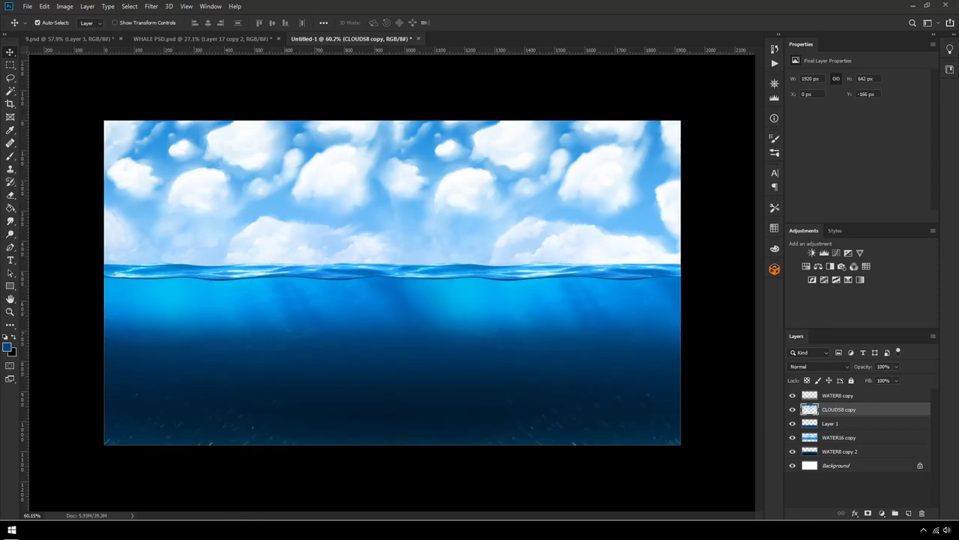
left_click_drag(454, 266, 296, 178)
key("Return")
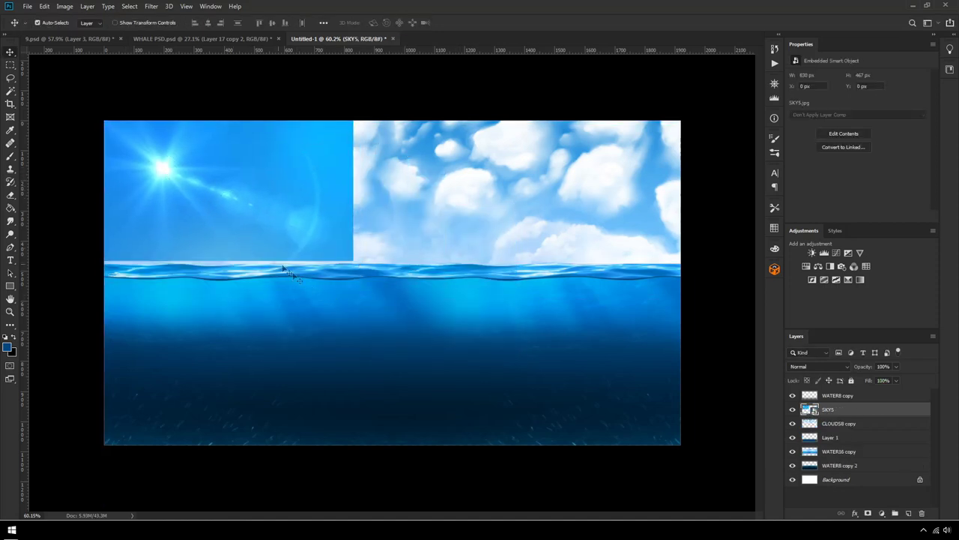
Step: Try different blend modes on the SKY5 layer and settle on Overlay
left_click(818, 367)
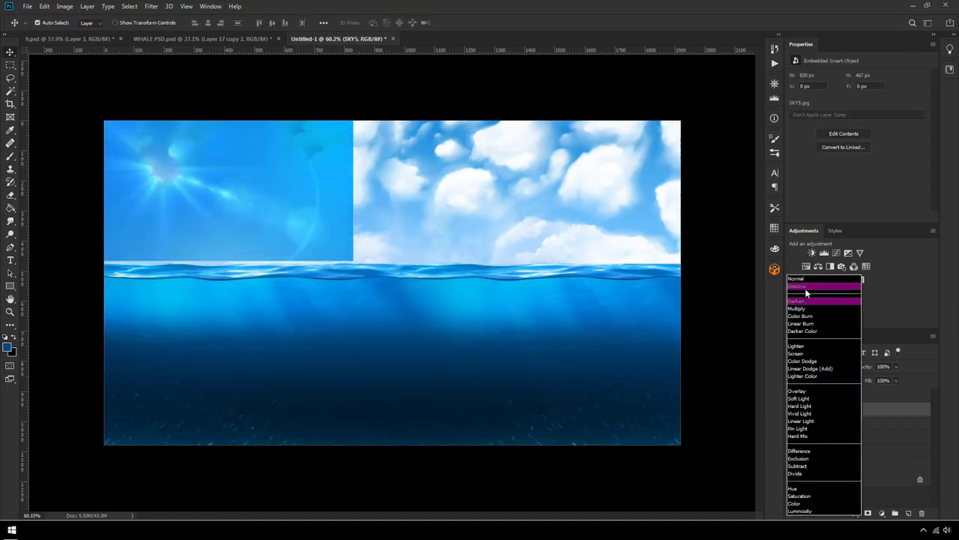
left_click(806, 300)
key("Down")
key("Down")
key("Down")
key("Down")
key("Down")
key("Down")
key("Down")
key("Down")
key("Down")
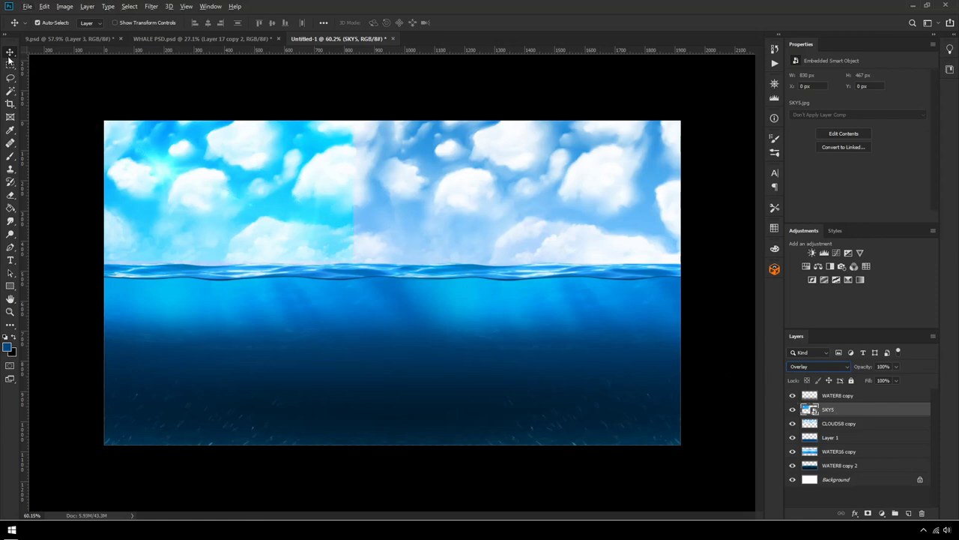
Step: Inspect the hard right edge of the sun image over the clouds and set SKY5's blend mode back to Normal
left_click(369, 189)
scroll(365, 209, "up", 3)
scroll(364, 233, "up", 3)
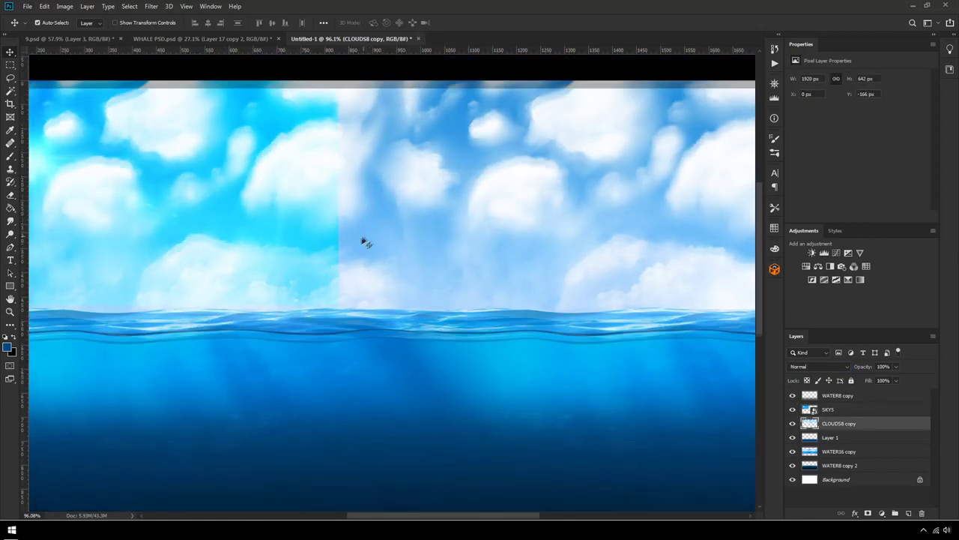
scroll(326, 279, "up", 4)
scroll(325, 279, "down", 5)
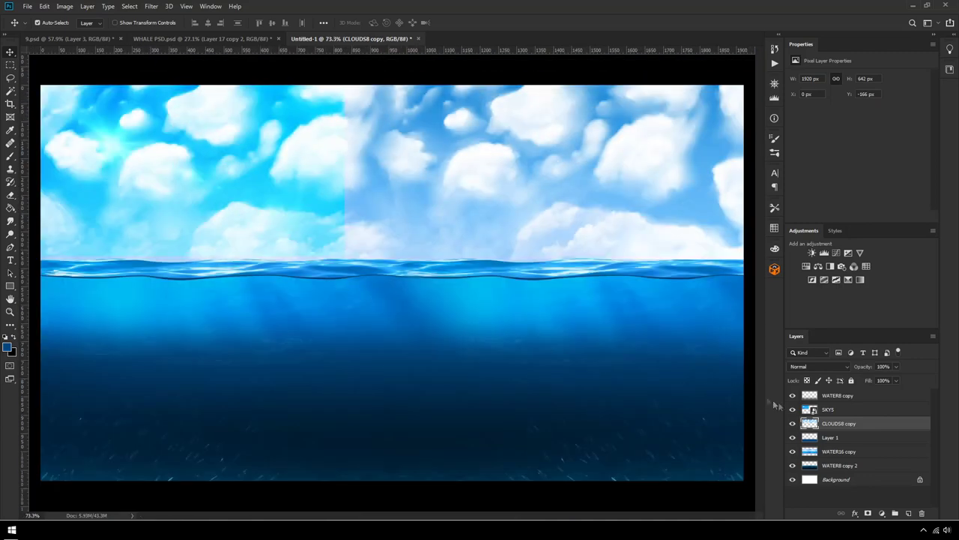
left_click(805, 367)
left_click(875, 429)
left_click(828, 409)
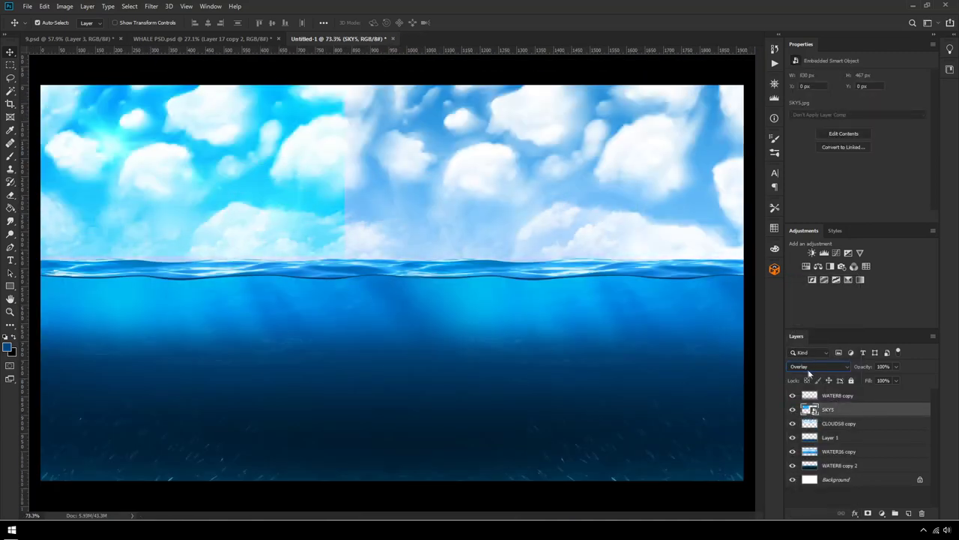
left_click(819, 366)
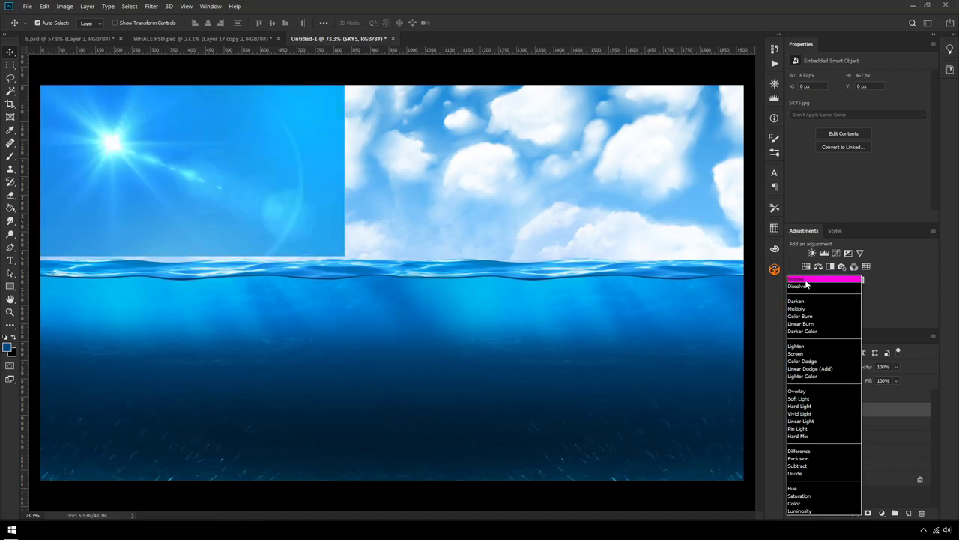
left_click(806, 282)
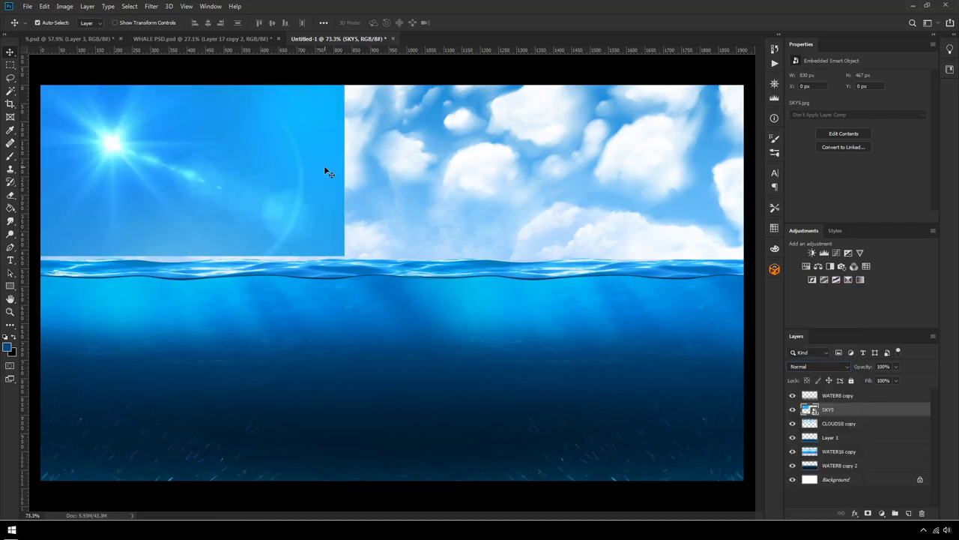
Step: On a new layer clipped to CLOUDS8 copy, paint over the sky right of SKY5 with bright blue sampled from that image
left_click(323, 162, "alt")
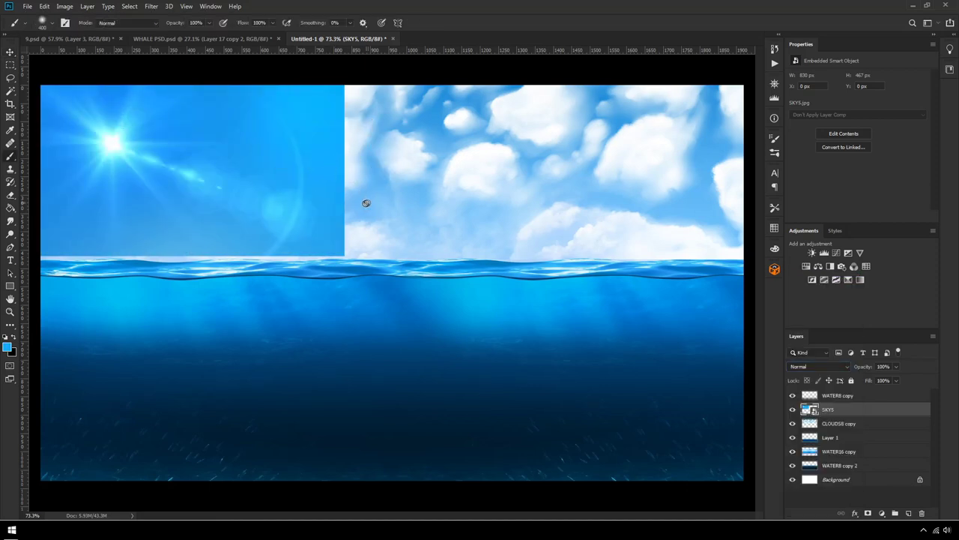
left_click(811, 426)
left_click(908, 512)
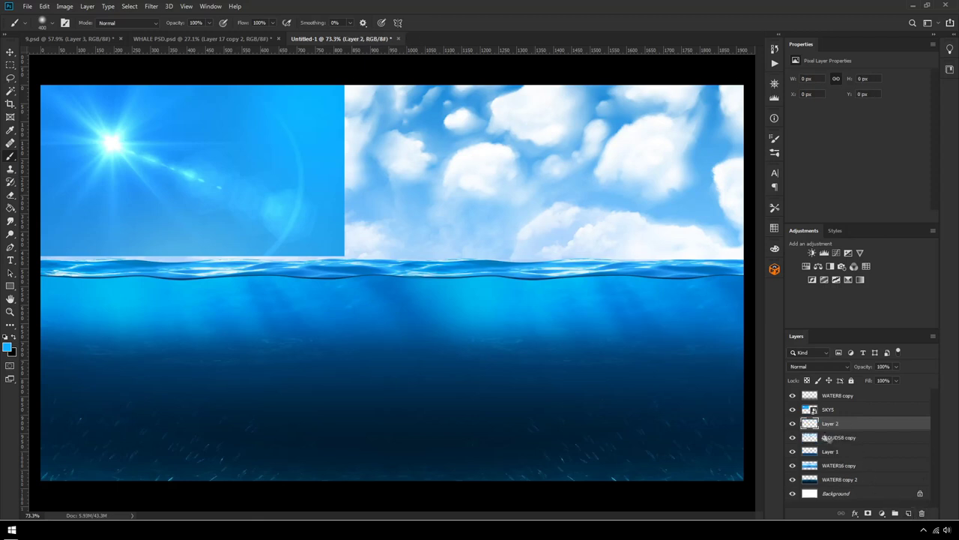
right_click(829, 424)
left_click(859, 193)
mouse_move(420, 112)
left_mouse_down()
mouse_move(377, 117)
mouse_move(674, 195)
left_mouse_up()
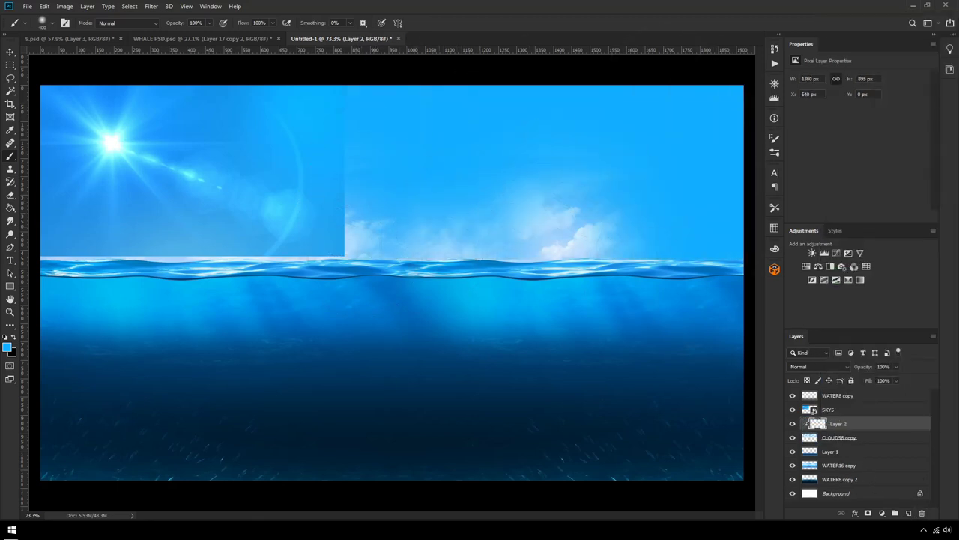
Step: Release Layer 2's clipping mask and merge the layer with SKY5
scroll(308, 228, "up", 1)
right_click(829, 423)
left_click(855, 193)
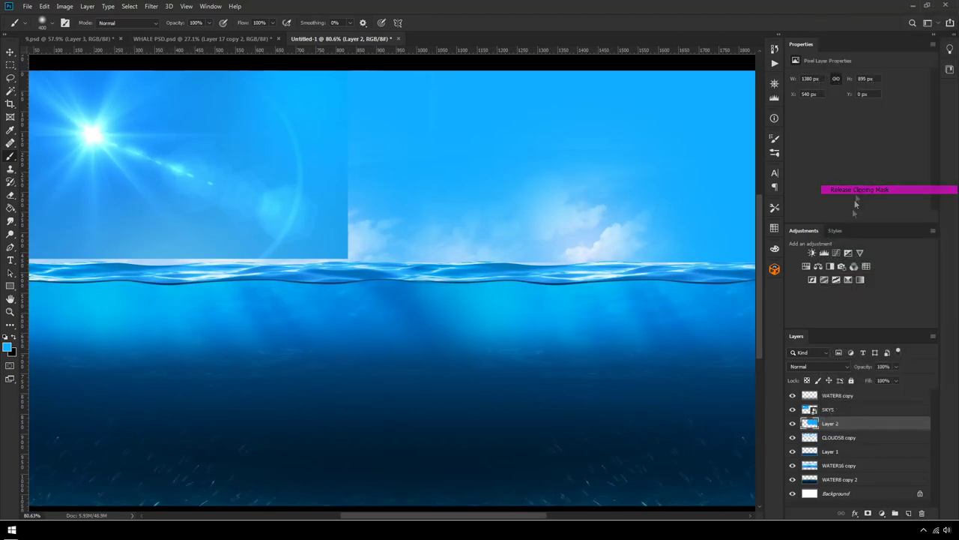
left_click(831, 411, "ctrl")
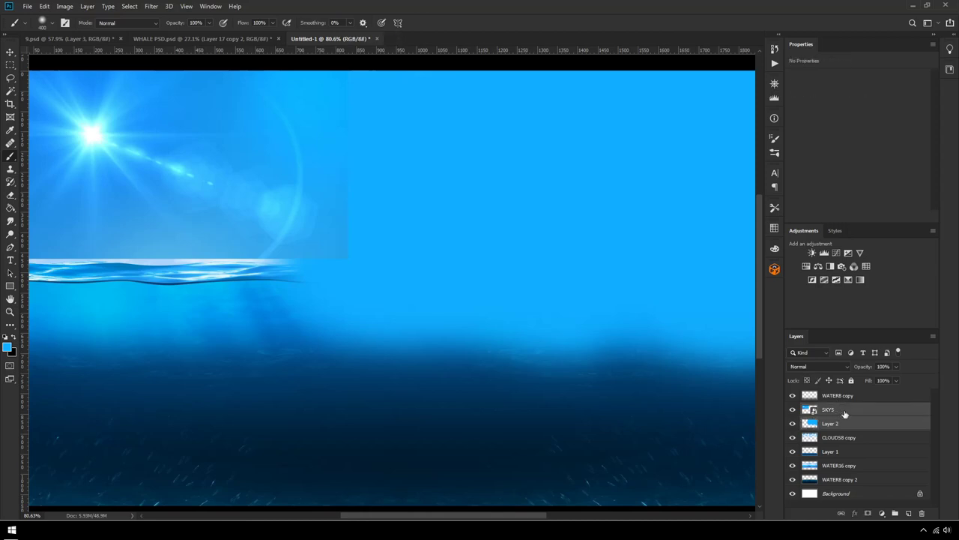
right_click(832, 411)
left_click(779, 395)
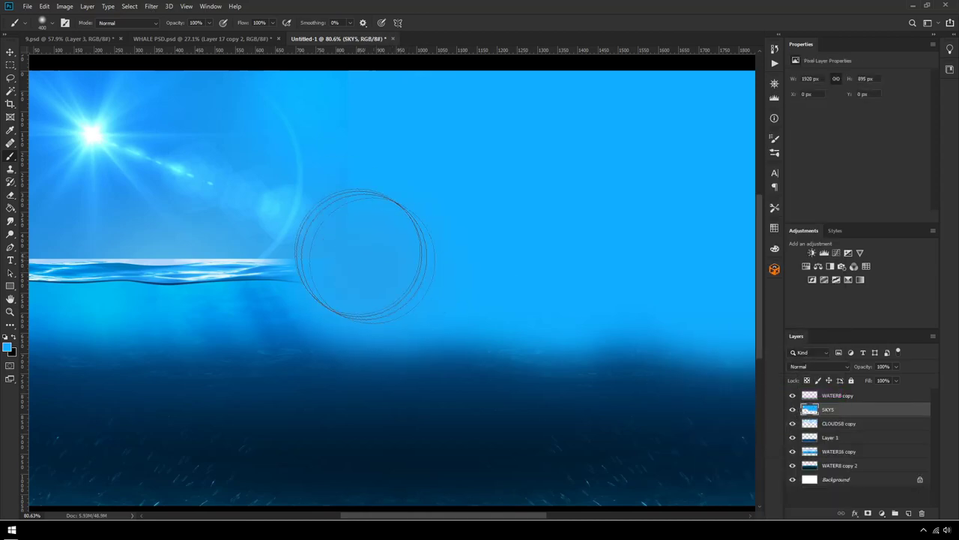
Step: Set the merged SKY5 layer's blend mode to Overlay
left_click(808, 365)
left_click(813, 390)
key("v")
scroll(418, 332, "down", 4)
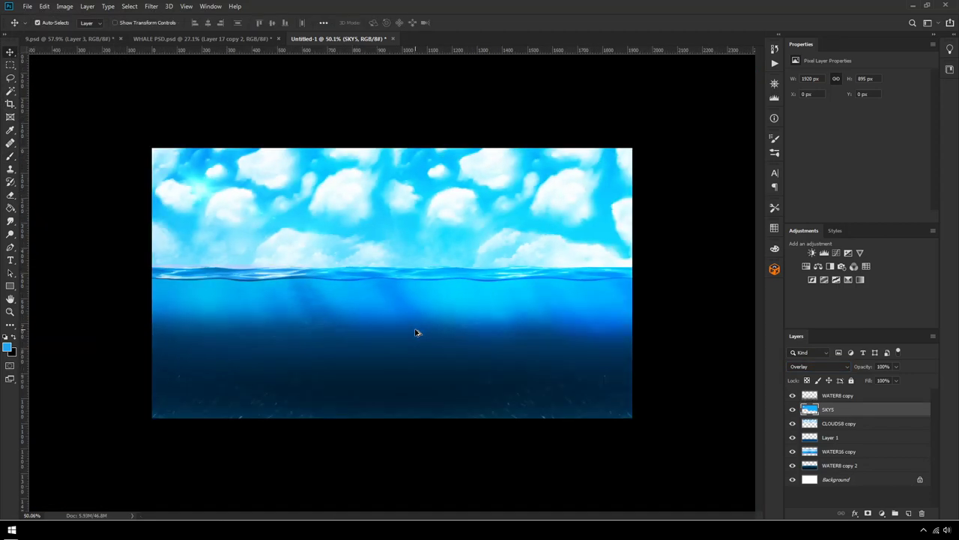
Step: Erase the part of the SKY5 layer that covers the water below the waterline with a 500 px soft eraser
scroll(459, 304, "up", 2)
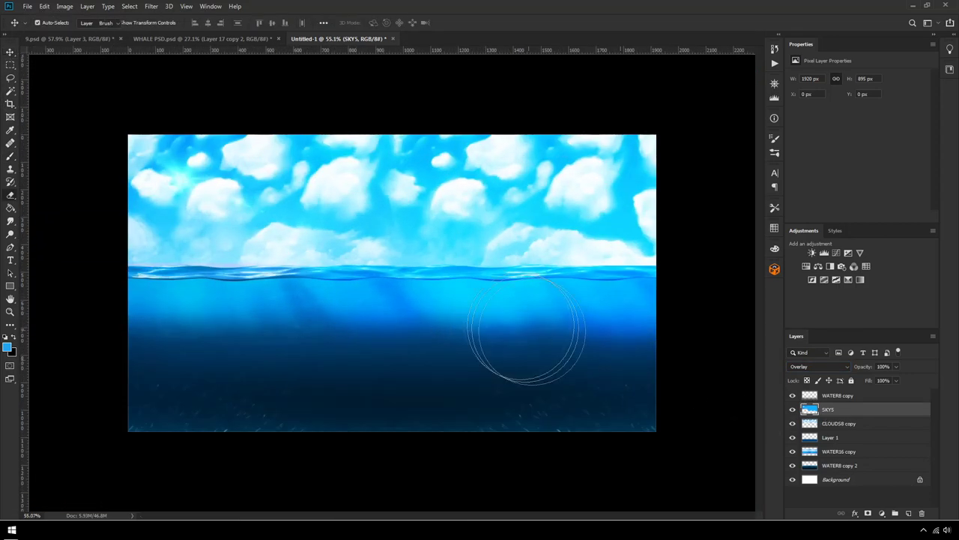
key("e")
left_click_drag(586, 350, 115, 335)
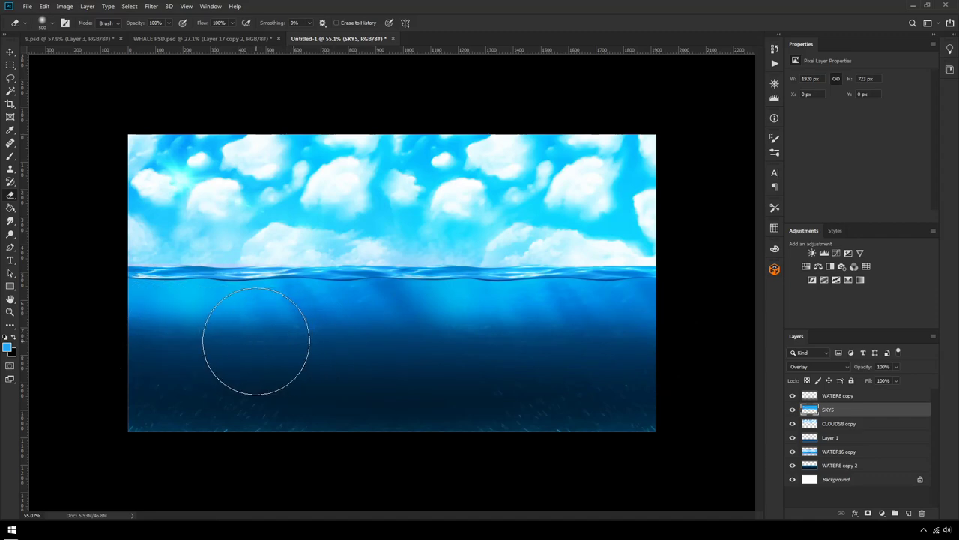
scroll(112, 276, "up", 3)
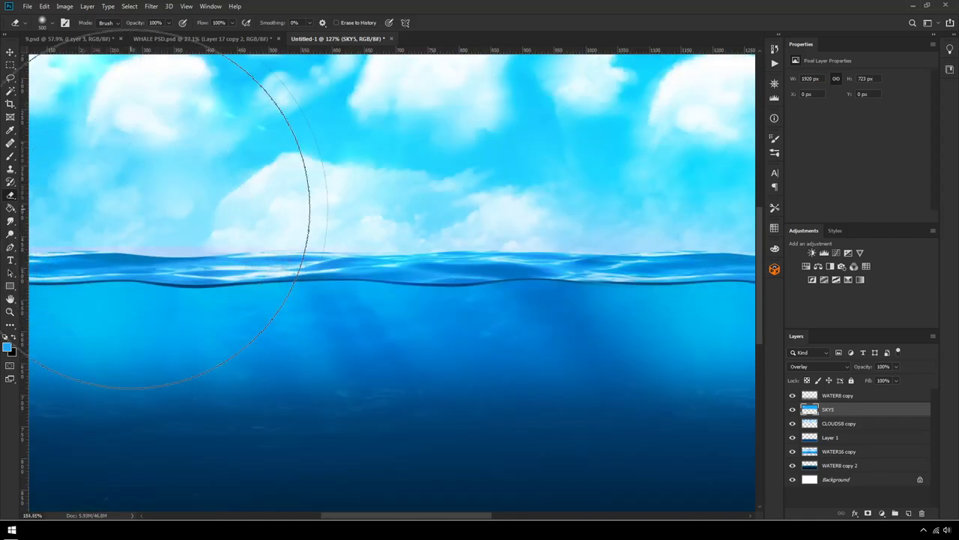
Step: On a new layer, paint straight soft white light rays fanning out from the sun down through the water
key("b")
scroll(260, 258, "up", 2)
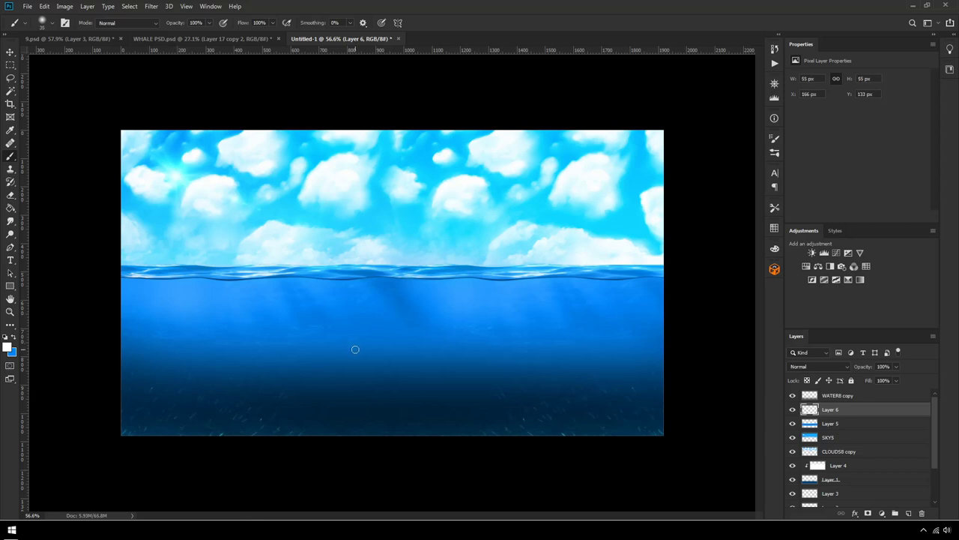
left_click(652, 428, "shift")
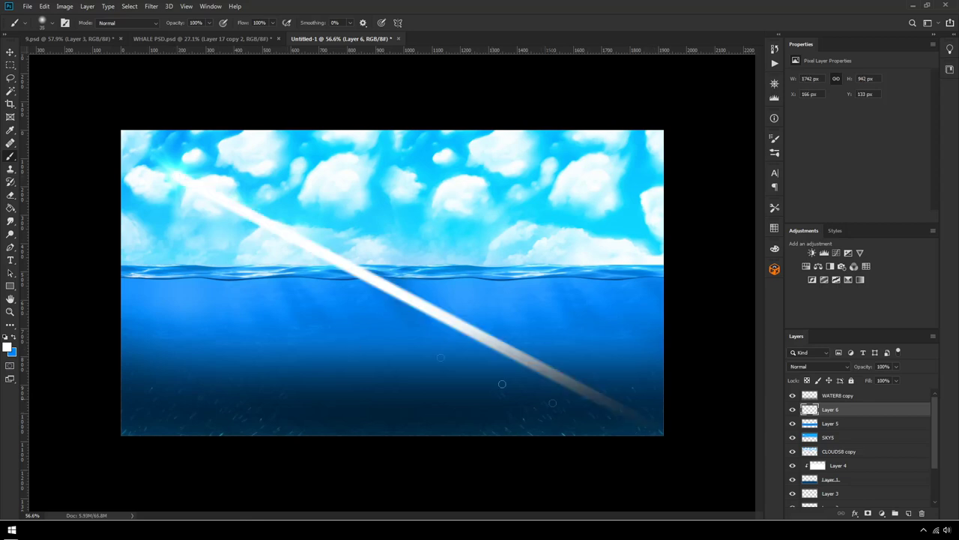
left_click(433, 419, "shift")
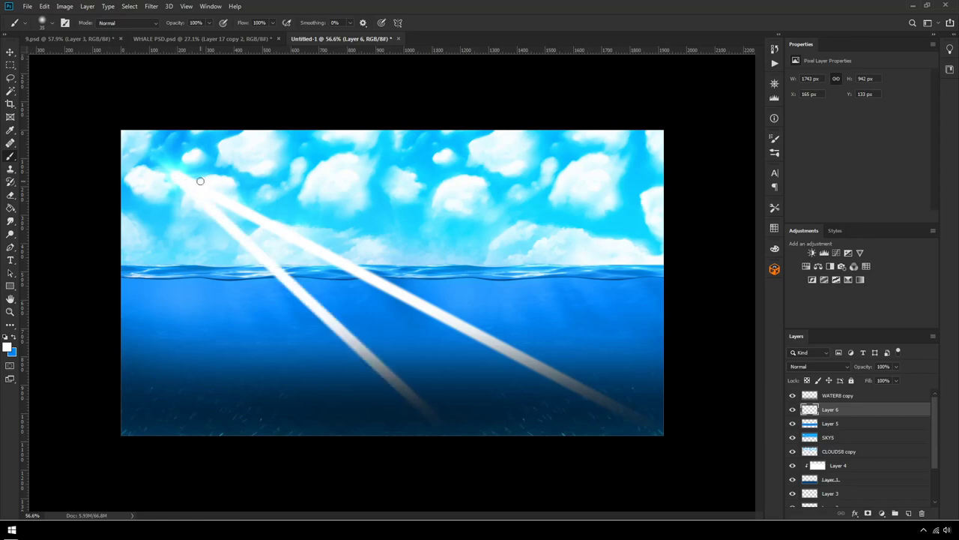
left_click(274, 420, "shift")
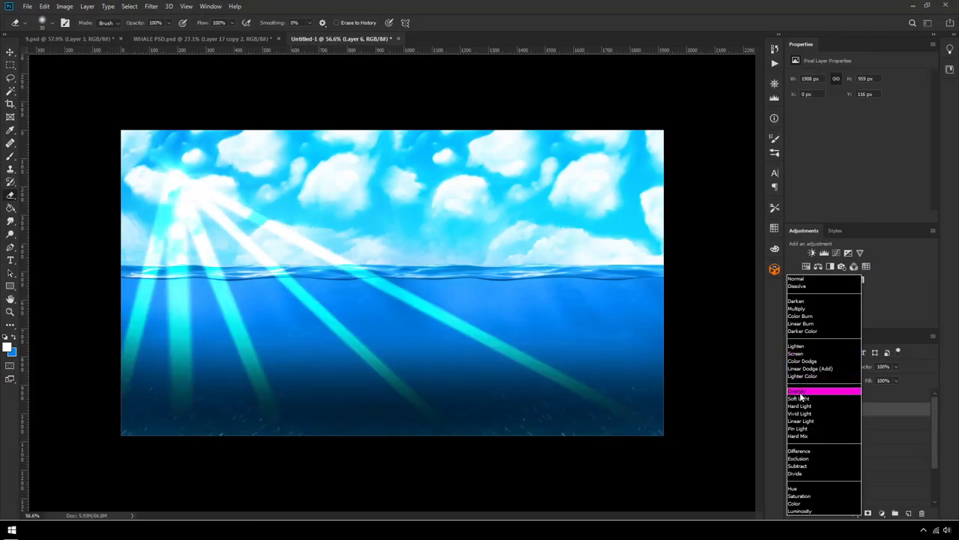
Step: Set the light-ray layer's blend mode to Overlay and blur the rays
left_click(800, 394)
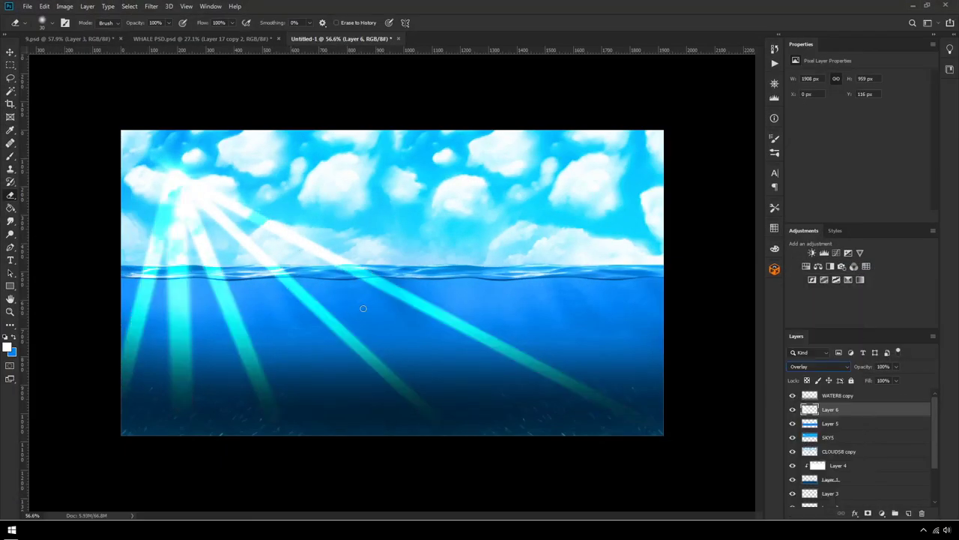
left_click(151, 6)
mouse_move(170, 113)
left_click(300, 179)
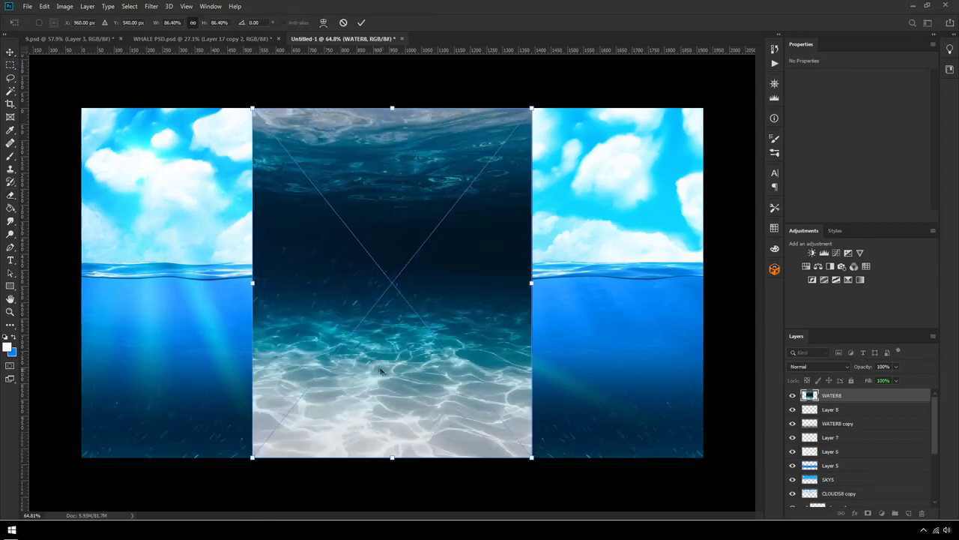
Step: Place the WATER8 image, duplicate it side by side across the canvas, and merge the copies into one layer
key("Return")
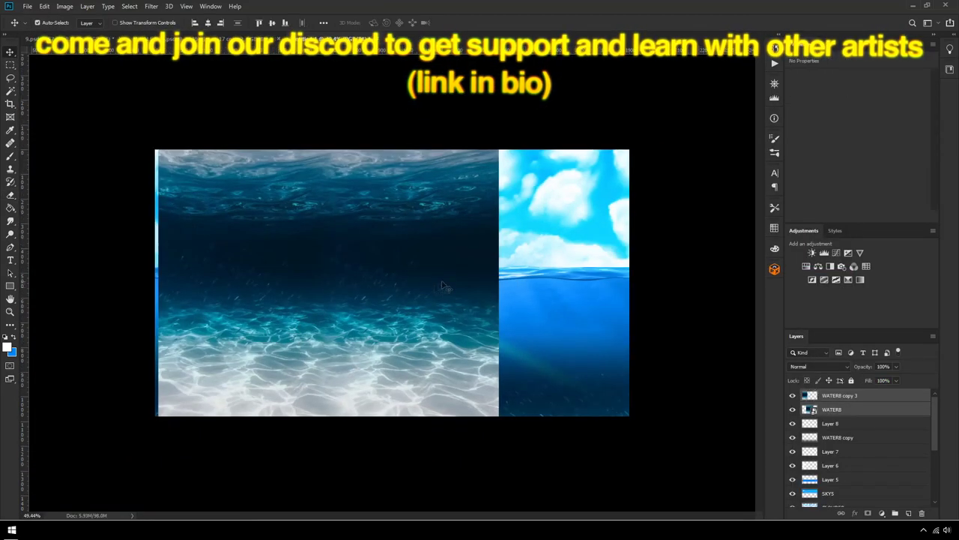
left_click_drag(442, 285, 708, 283)
right_click(852, 397)
left_click(742, 393)
key("e")
left_click_drag(424, 323, 424, 427)
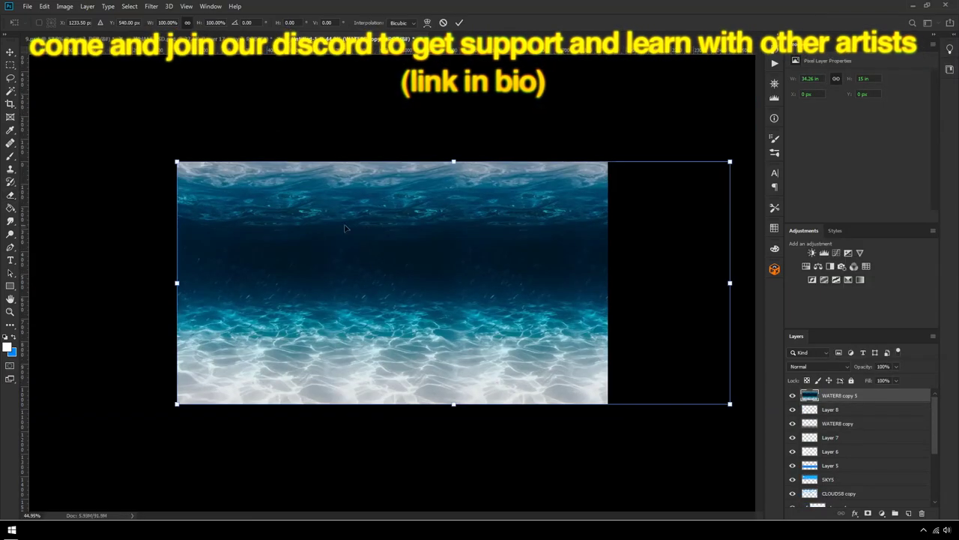
Step: Lower the merged WATER8 layer so its seabed ripples sit along the canvas bottom, and erase its upper water area
key("ctrl+t")
left_click_drag(237, 262, 719, 262)
key("ctrl+z")
key("ctrl+t")
left_click_drag(441, 263, 441, 335)
key("Return")
mouse_move(262, 334)
left_mouse_down()
mouse_move(721, 333)
mouse_move(724, 397)
left_mouse_up()
Step: Set the WATER8 copy 5 layer's blend mode to Overlay and its opacity to 68%
left_click(818, 367)
left_click(806, 314)
key("Down")
key("Down")
key("Down")
key("Down")
key("Down")
key("Down")
key("Down")
key("Down")
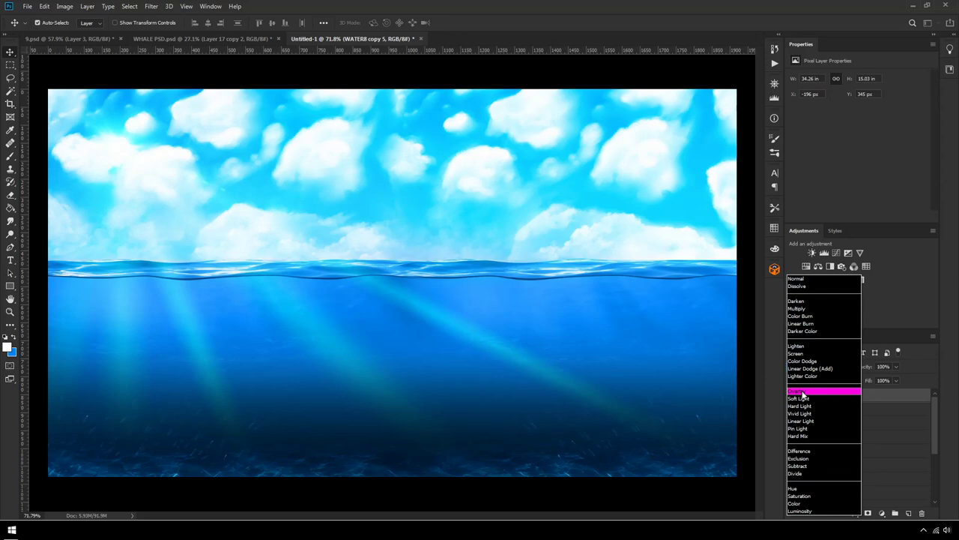
left_click(813, 392)
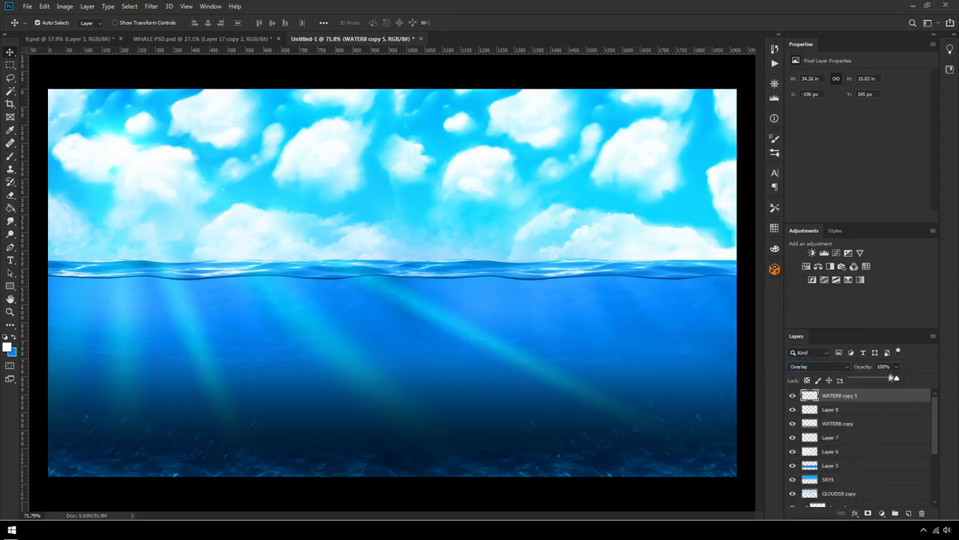
scroll(356, 438, "up", 1)
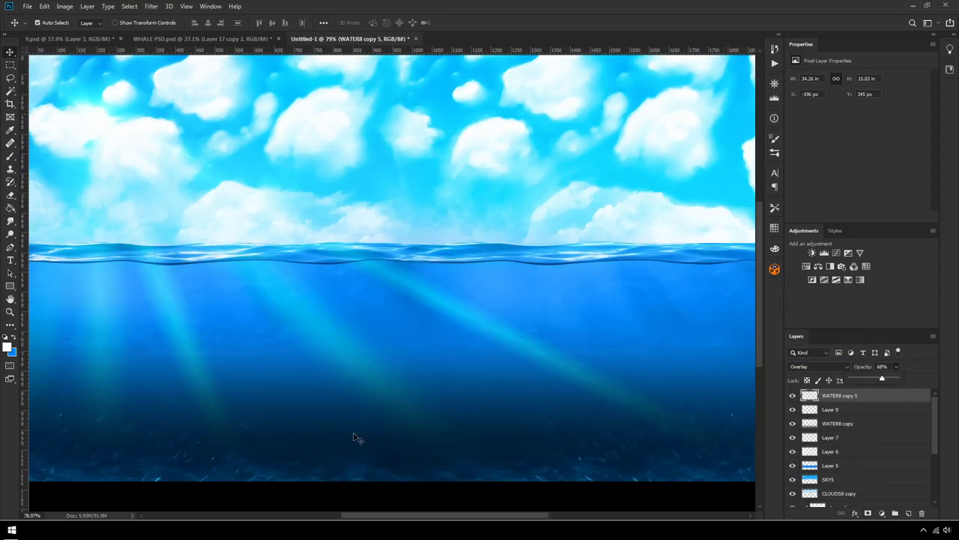
scroll(321, 446, "down", 3)
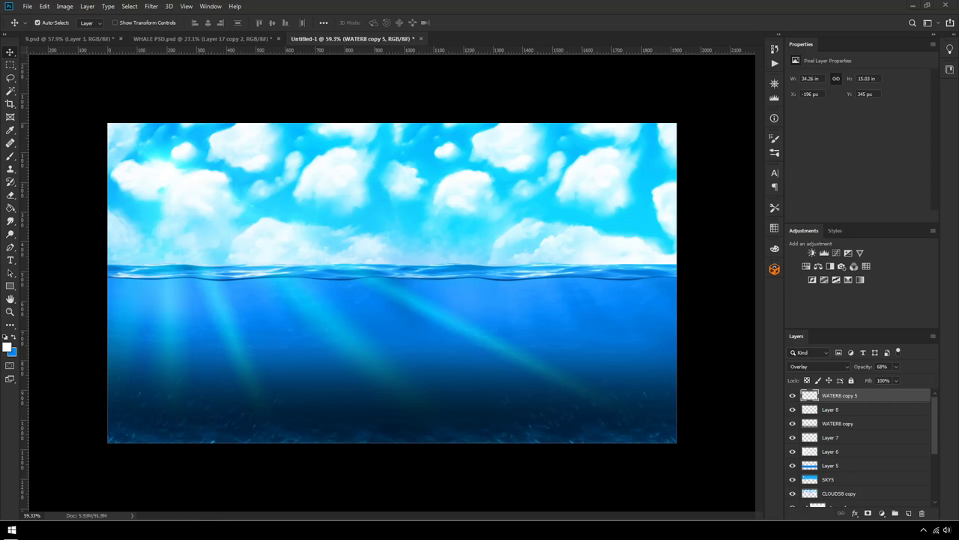
Step: Place the Octopus1 image in the document and move it down into the water
left_click_drag(344, 300, 343, 307)
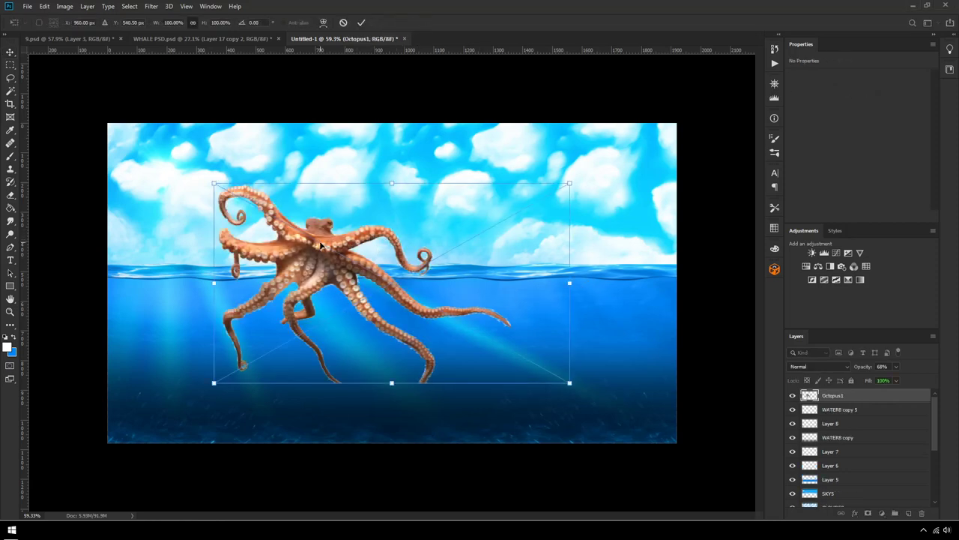
key("Return")
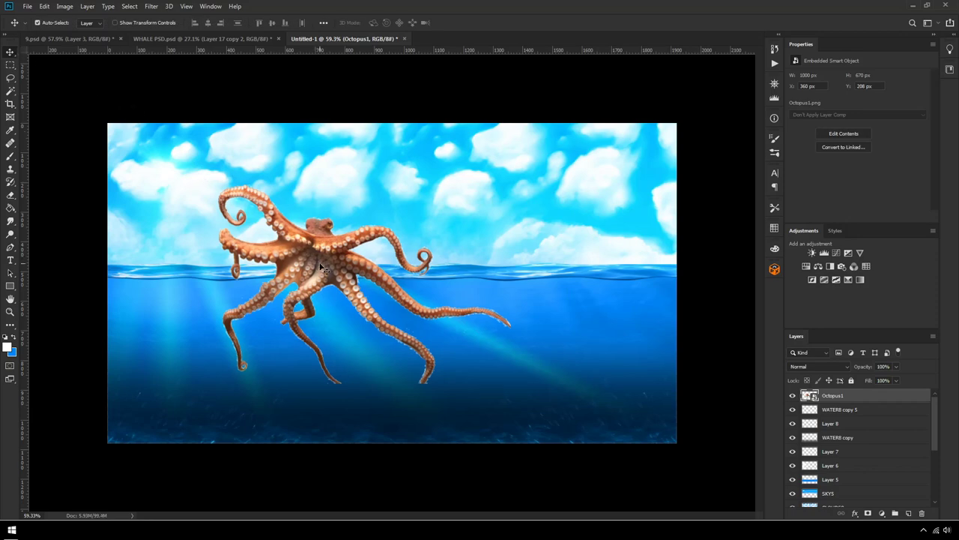
left_click_drag(322, 266, 380, 323)
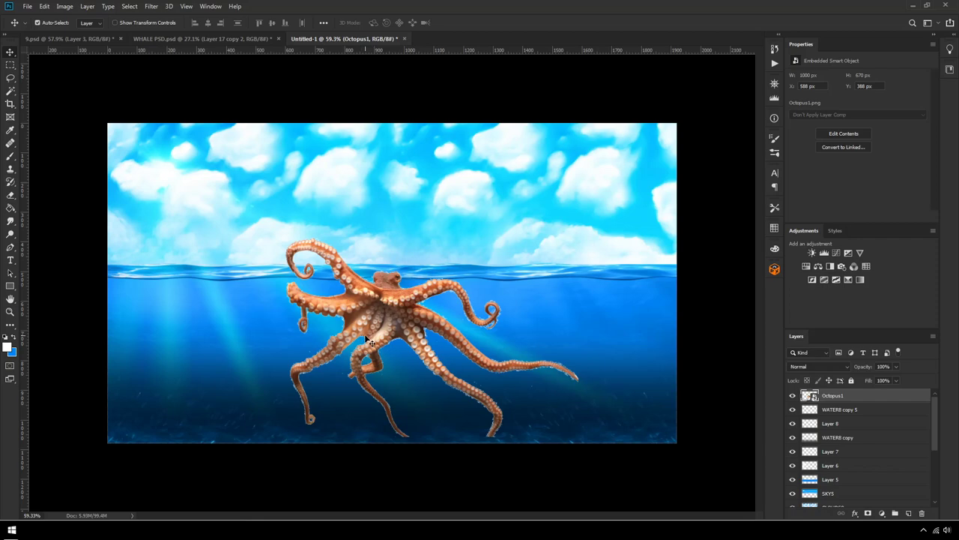
Step: Scale the octopus to about 36%, rotate it about -4.65 degrees, and place it near the seabed in the scene's lower-left corner
left_click_drag(391, 303, 398, 286)
key("ctrl+t")
left_click_drag(644, 217, 529, 219)
left_click_drag(490, 294, 496, 327)
left_click_drag(571, 293, 500, 307)
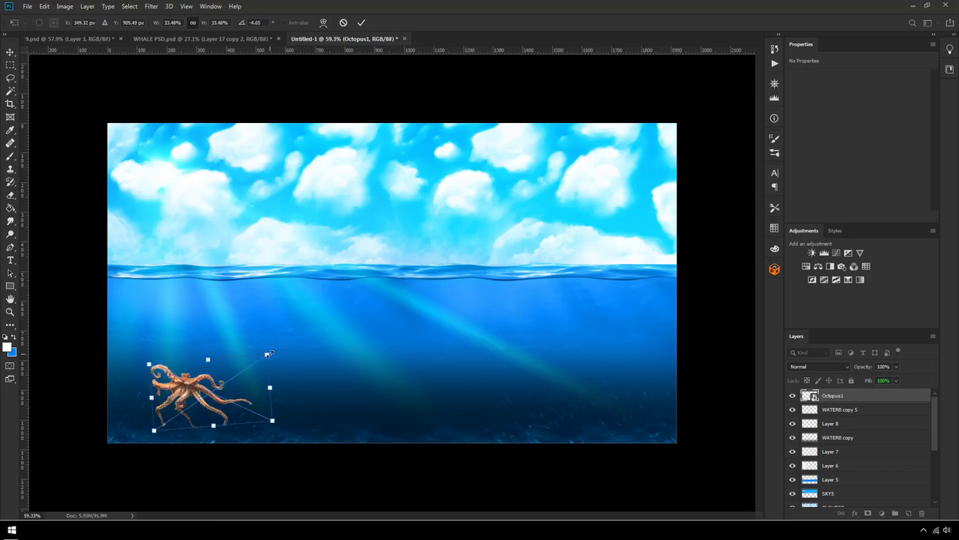
left_click_drag(268, 353, 262, 373)
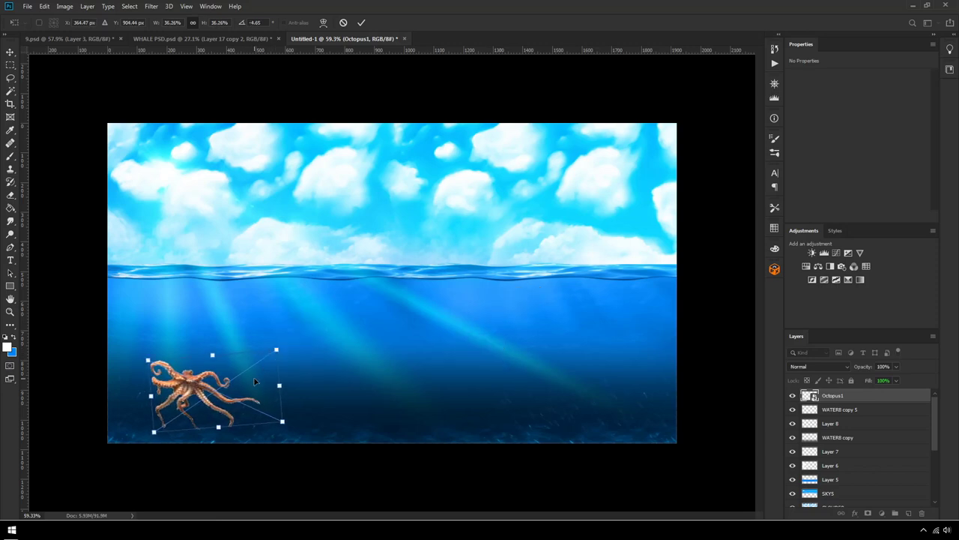
key("Return")
Step: Add a Color Balance adjustment layer and clip it to the Octopus1 layer
key("ctrl+plus")
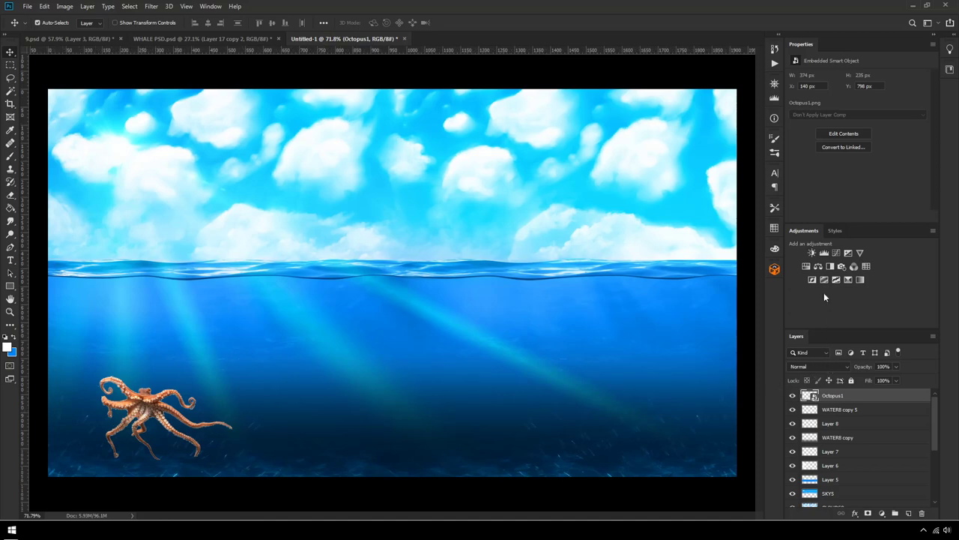
left_click(819, 269)
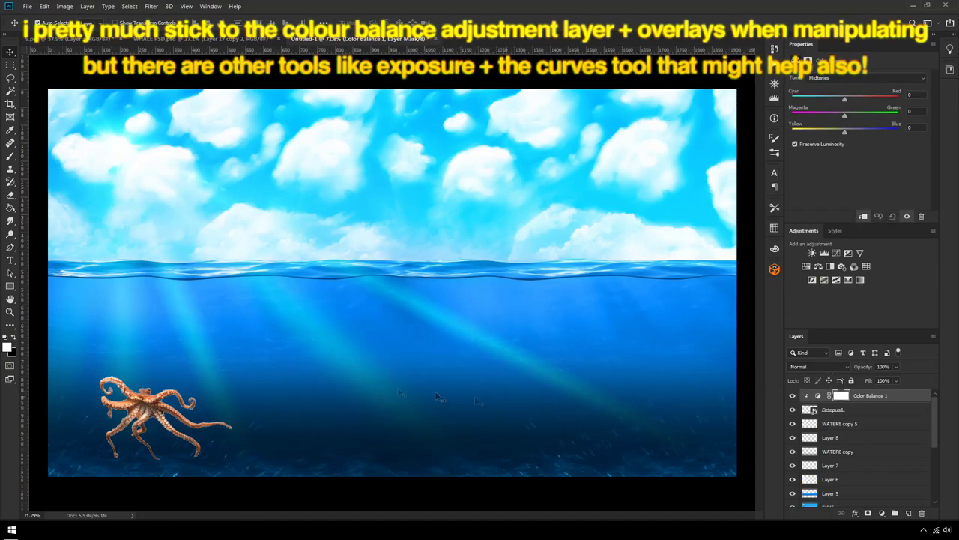
right_click(890, 394)
left_click(890, 390)
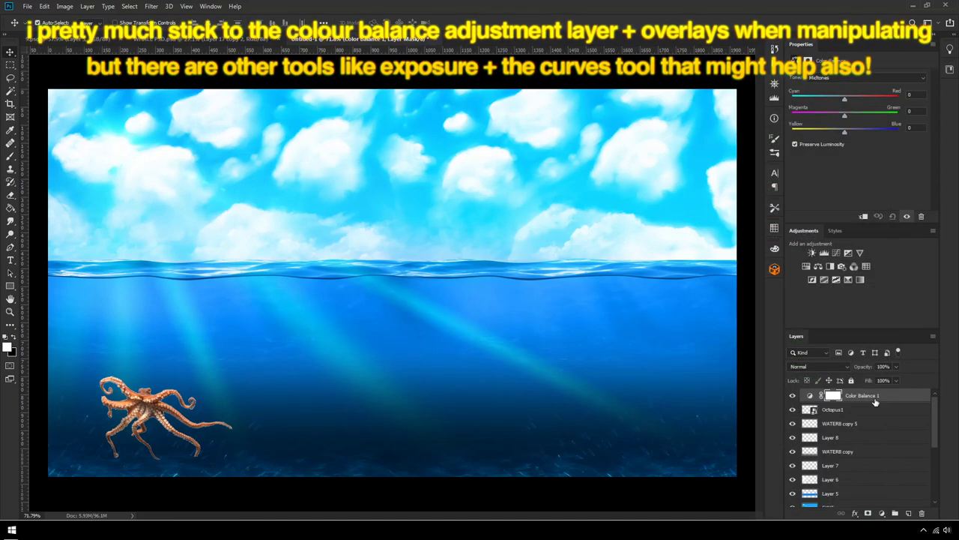
right_click(856, 395)
left_click(753, 289)
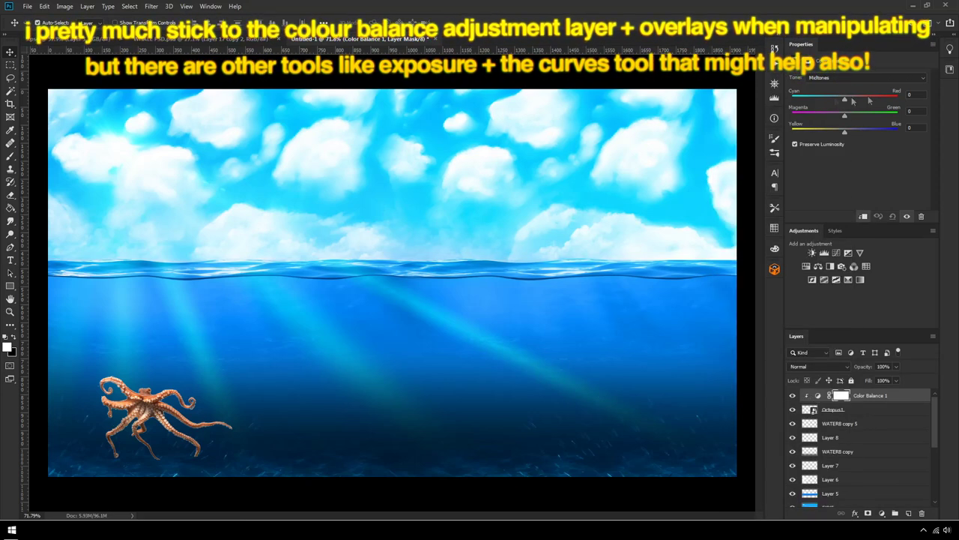
Step: Shift the octopus's Color Balance midtones to -75 on Cyan–Red and slightly toward blue
left_click_drag(844, 100, 762, 105)
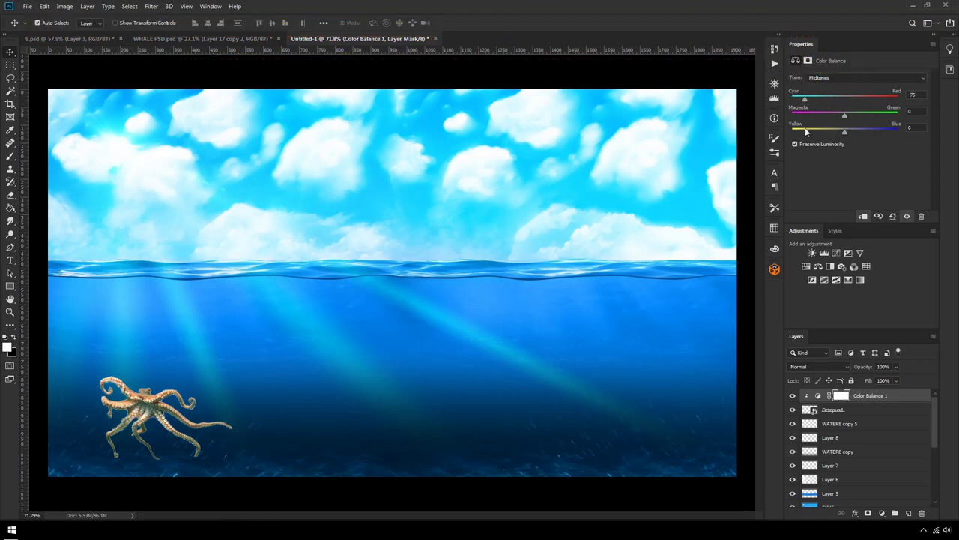
mouse_move(852, 133)
left_mouse_down()
mouse_move(885, 132)
mouse_move(799, 125)
mouse_move(857, 122)
left_mouse_up()
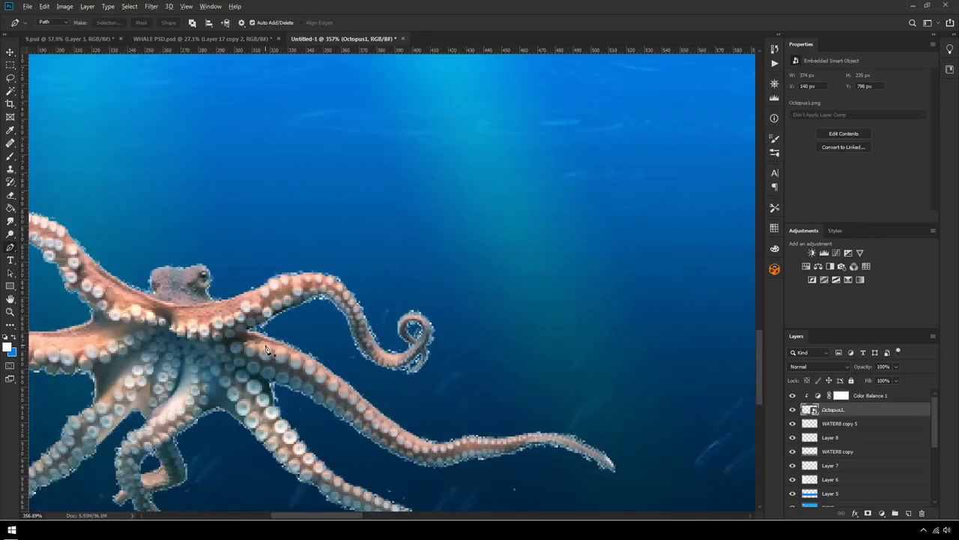
Step: Create a new layer above Color Balance 1, clip it to the octopus, and prepare a 300 px soft brush
scroll(266, 348, "down", 6)
scroll(154, 366, "up", 3)
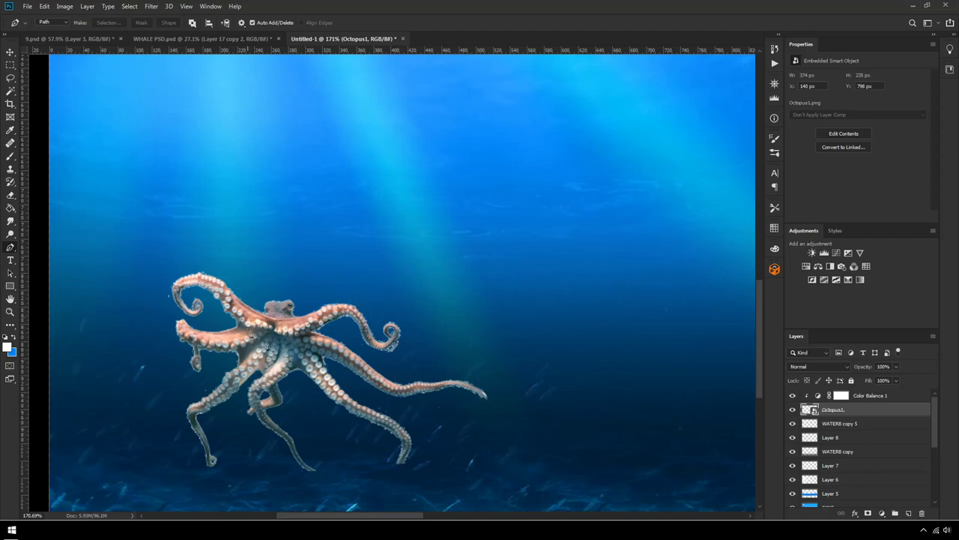
scroll(281, 329, "down", 3)
scroll(293, 345, "up", 2)
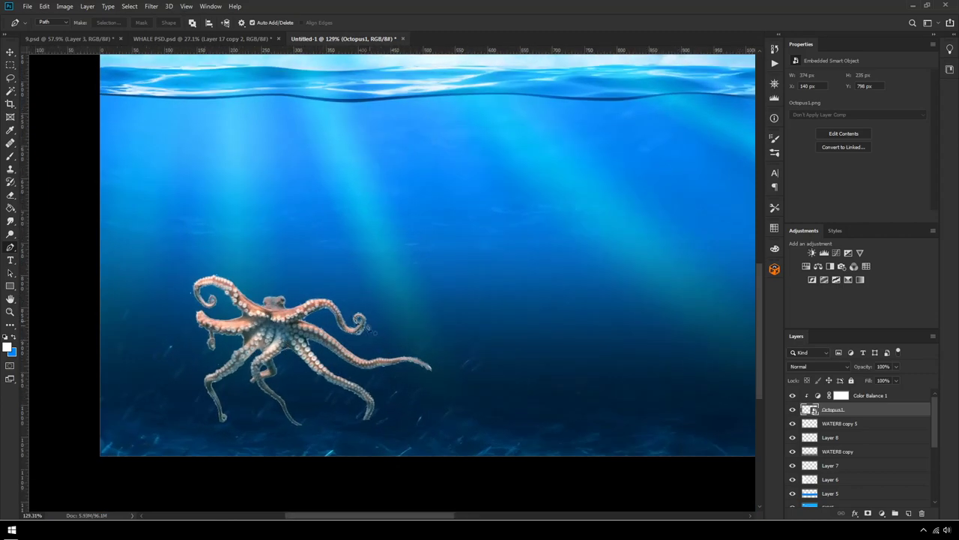
scroll(285, 330, "down", 2)
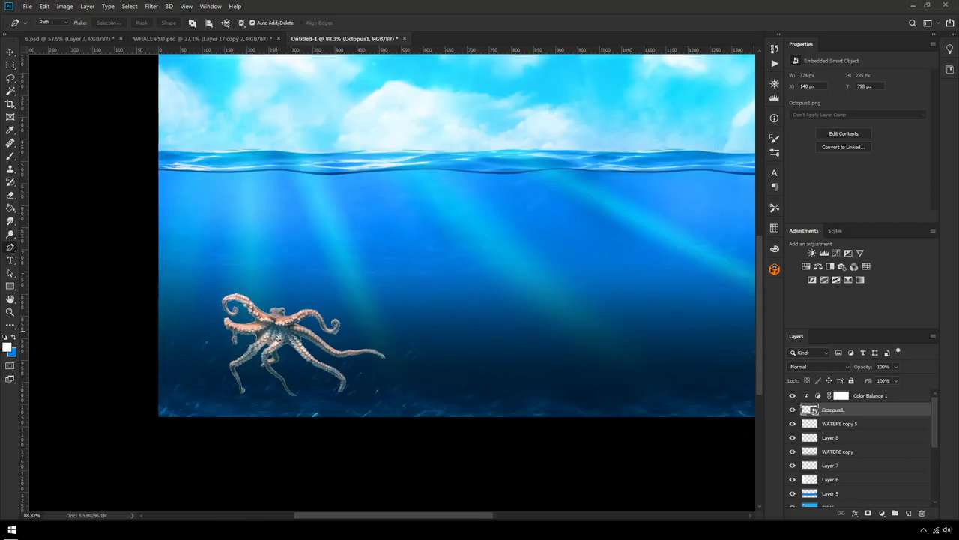
left_click(908, 514)
left_click_drag(835, 409, 837, 392)
key("b")
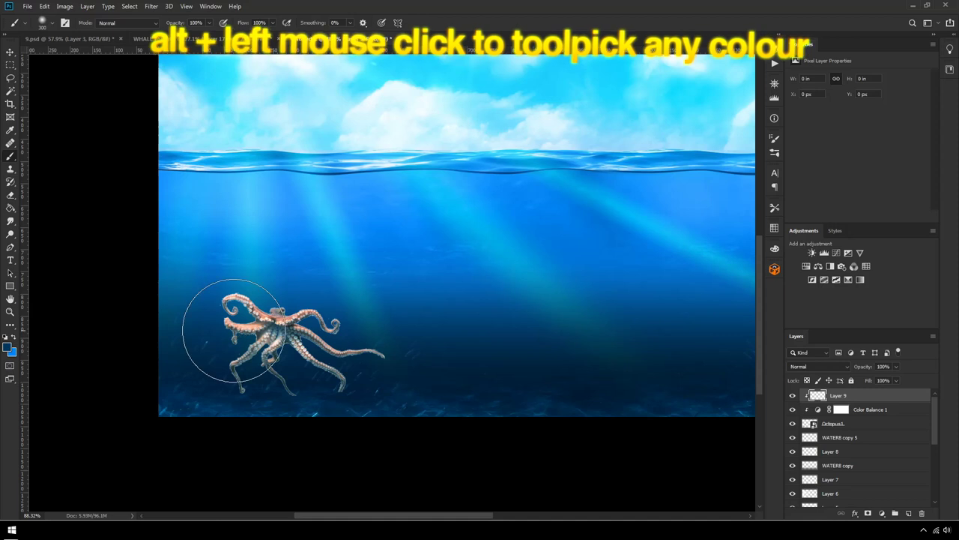
Step: Paint over the octopus on Layer 9 with blues sampled from the surrounding water
mouse_move(232, 342)
left_mouse_down()
mouse_move(356, 341)
mouse_move(365, 364)
mouse_move(261, 300)
mouse_move(203, 338)
mouse_move(221, 285)
mouse_move(364, 271)
left_mouse_up()
left_click(213, 292, "alt")
key("ctrl+z")
left_click_drag(220, 246, 277, 246)
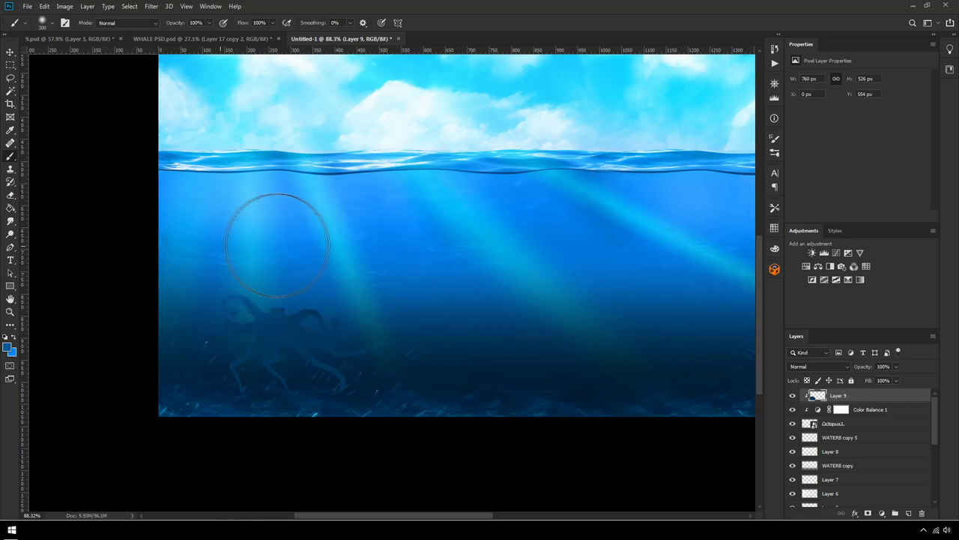
mouse_move(405, 380)
left_mouse_down()
mouse_move(375, 413)
mouse_move(339, 422)
mouse_move(233, 417)
mouse_move(337, 446)
mouse_move(168, 437)
left_mouse_up()
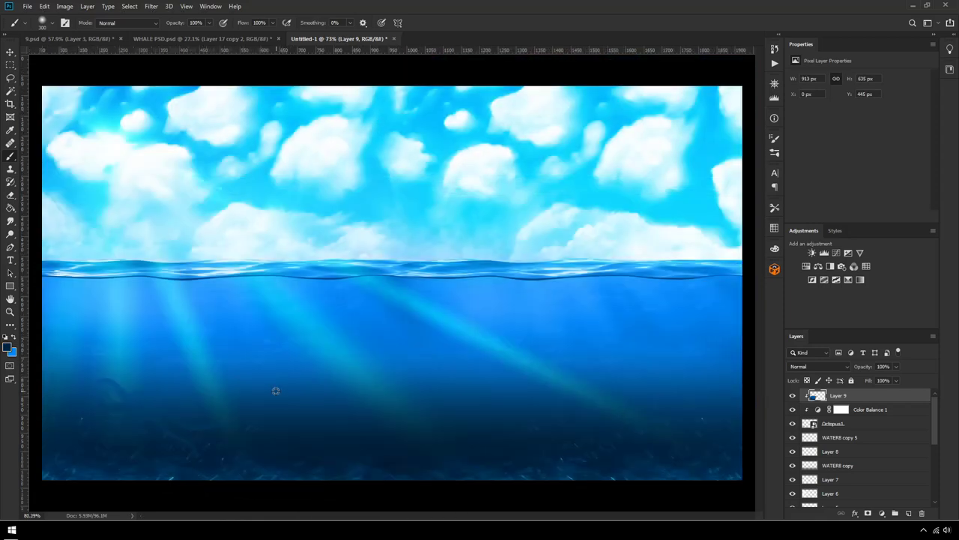
Step: Lower the opacity of the blue paint layer over the octopus
scroll(343, 450, "down", 2)
scroll(450, 420, "left", 3)
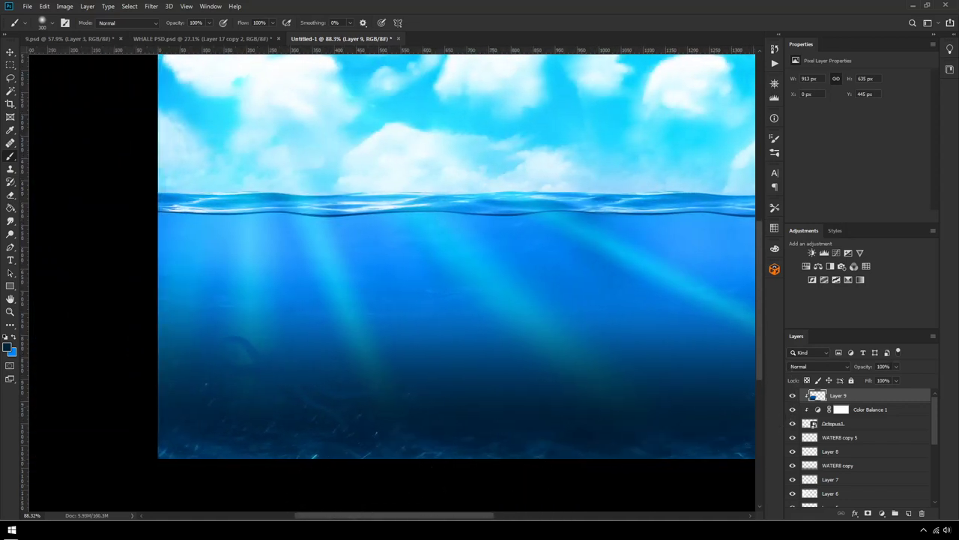
left_click_drag(891, 379, 886, 381)
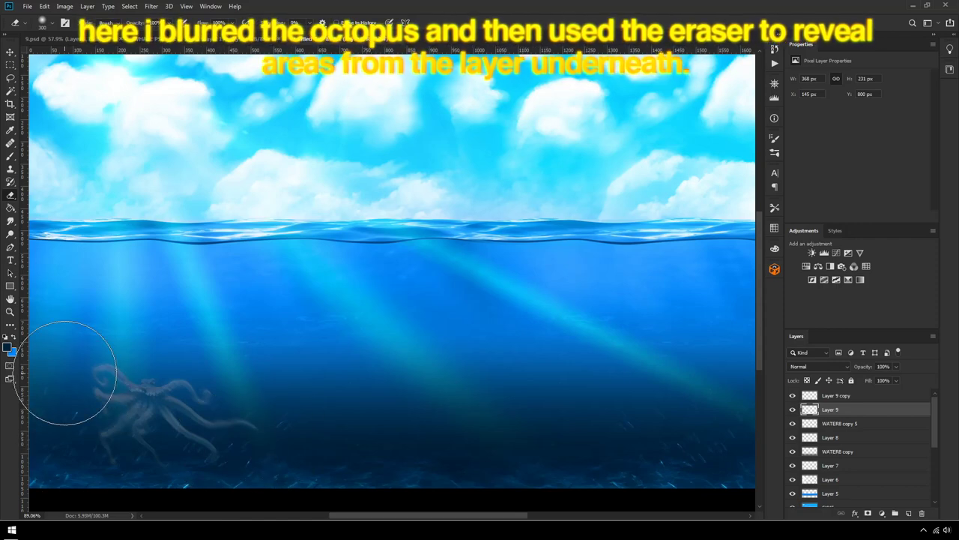
Step: Merge the octopus layers Layer 9 copy and Layer 9 into one layer
scroll(150, 413, "up", 3)
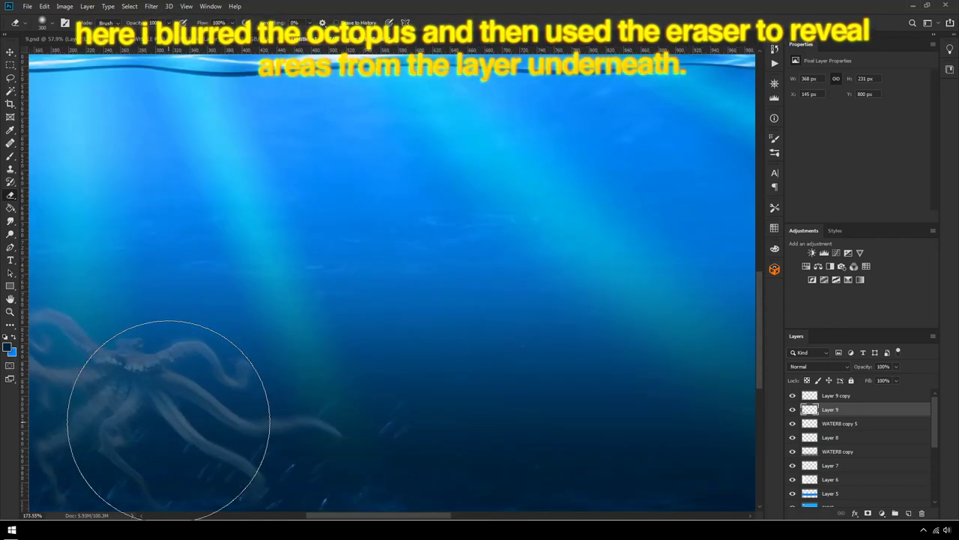
scroll(194, 403, "down", 3)
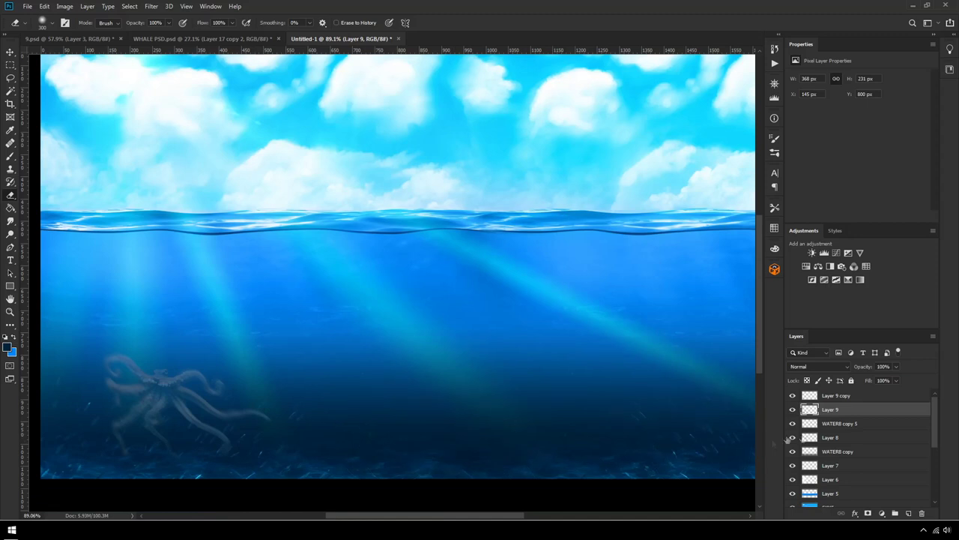
left_click(821, 396, "shift")
right_click(824, 397)
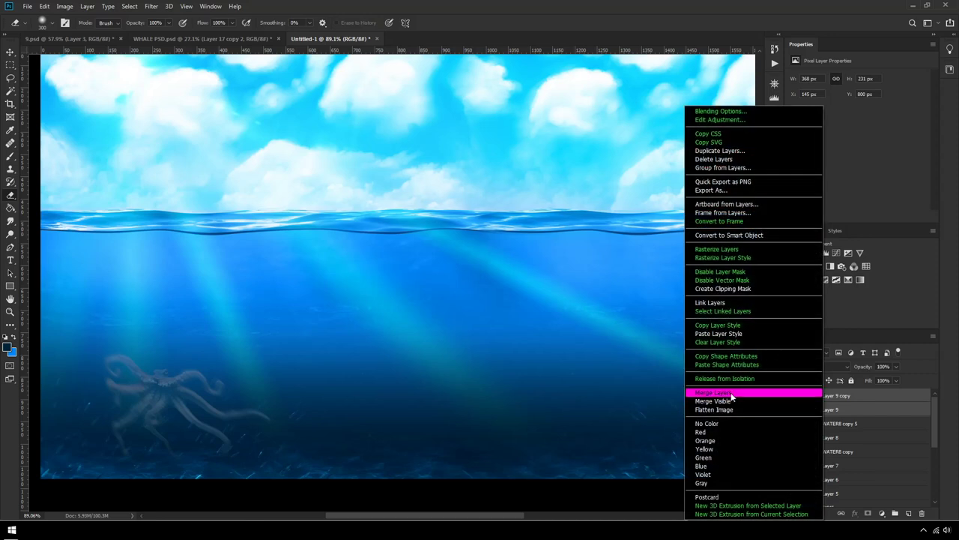
left_click(733, 392)
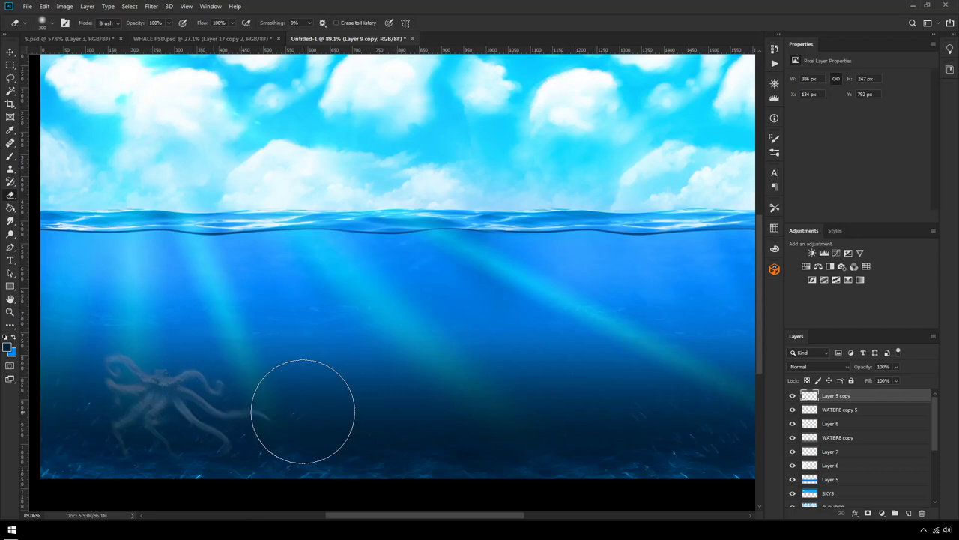
scroll(276, 407, "down", 1)
scroll(211, 426, "up", 1)
scroll(277, 450, "down", 1)
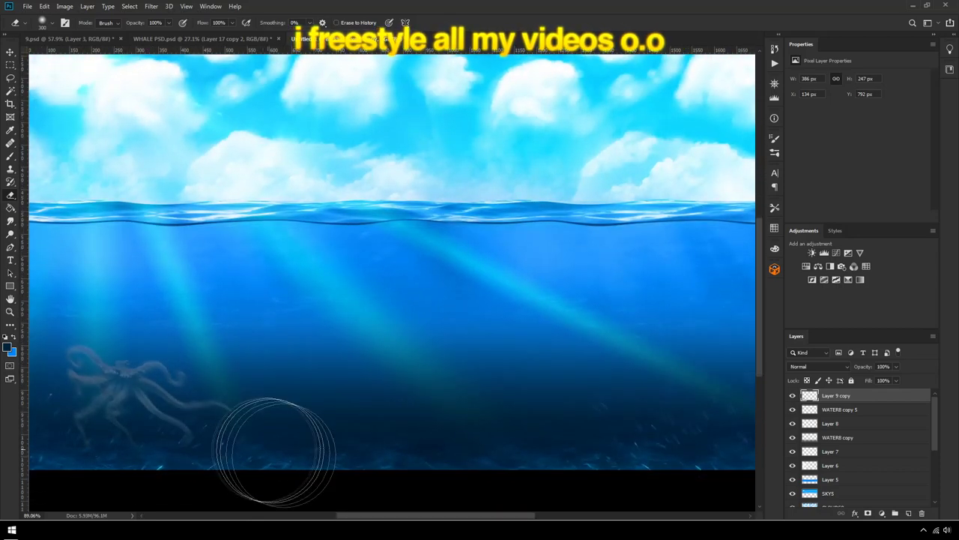
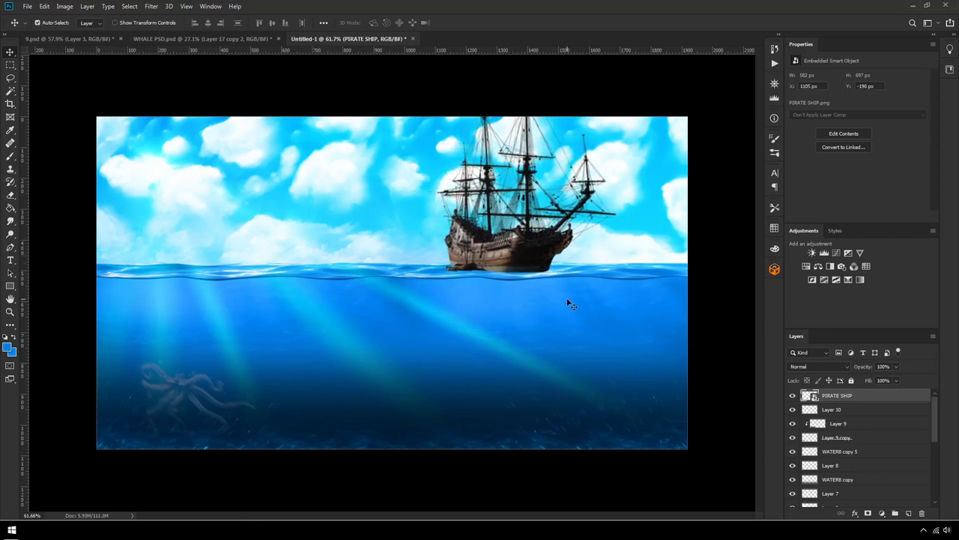
Step: Move the pirate ship about 69 px to the right and clip a new Color Balance adjustment layer to it
left_click_drag(512, 244, 535, 244)
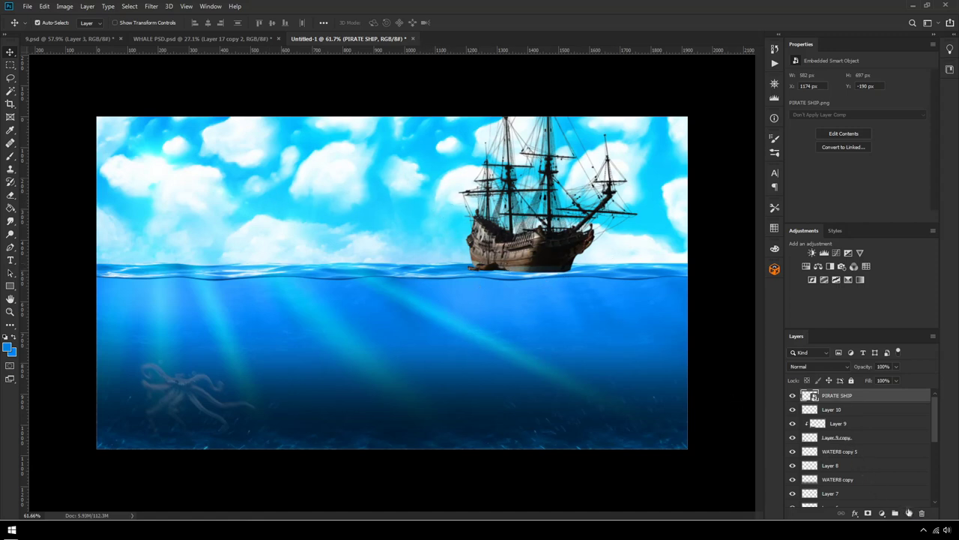
left_click(822, 268)
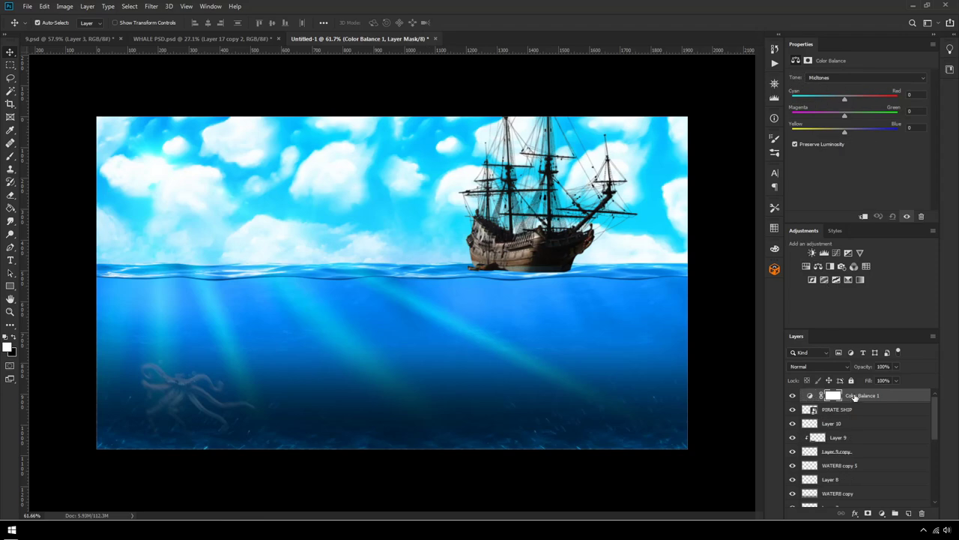
right_click(859, 395)
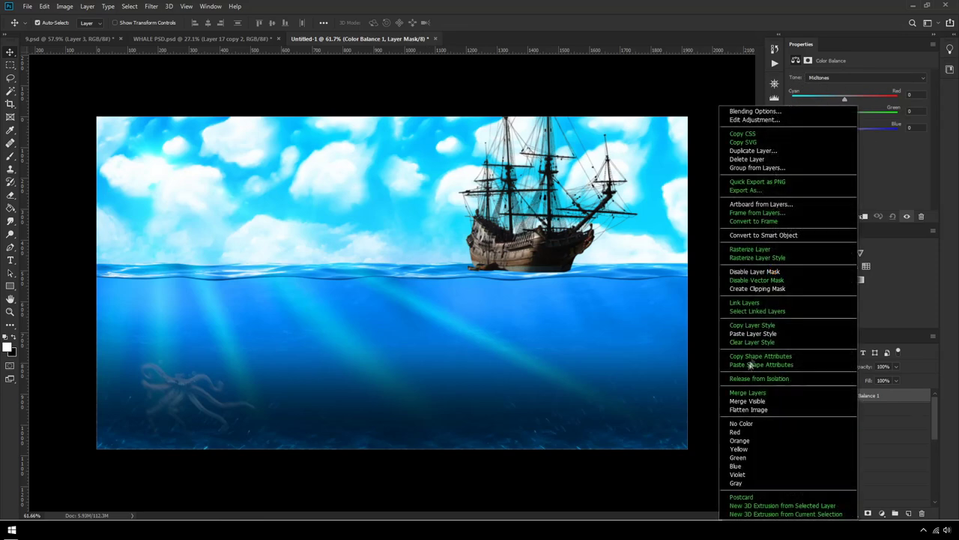
left_click(757, 287)
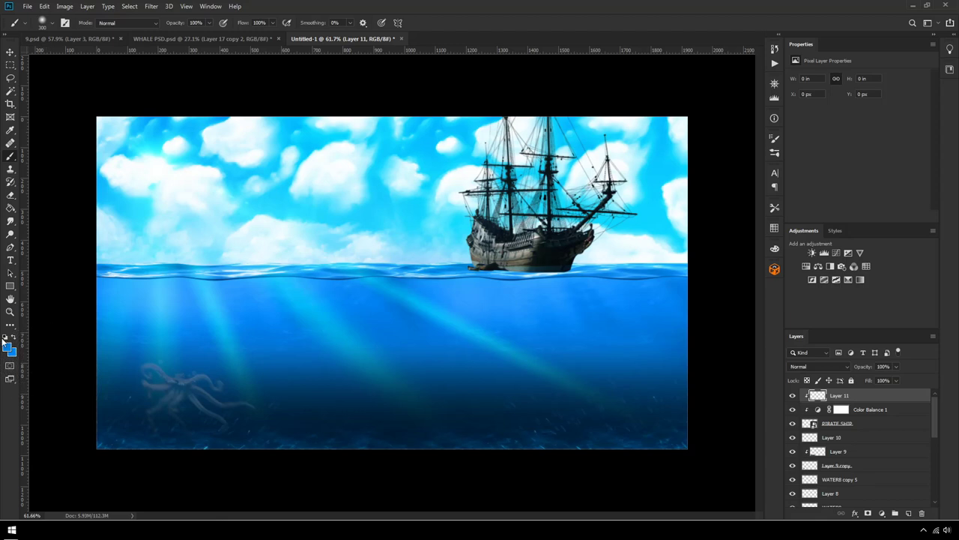
Step: Paint white highlights over the ship's stern on Layer 11 and set that layer's blend mode to Overlay
left_click(5, 338)
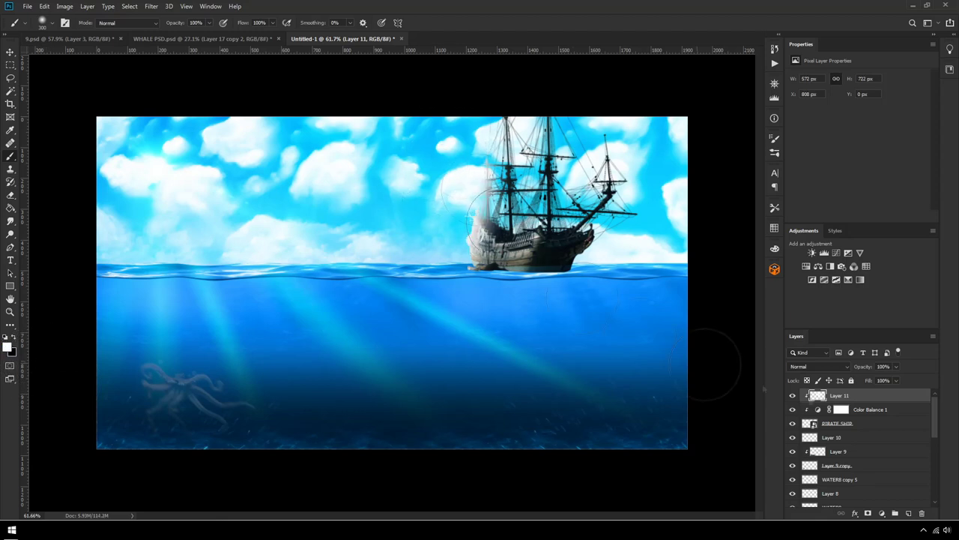
left_click(804, 367)
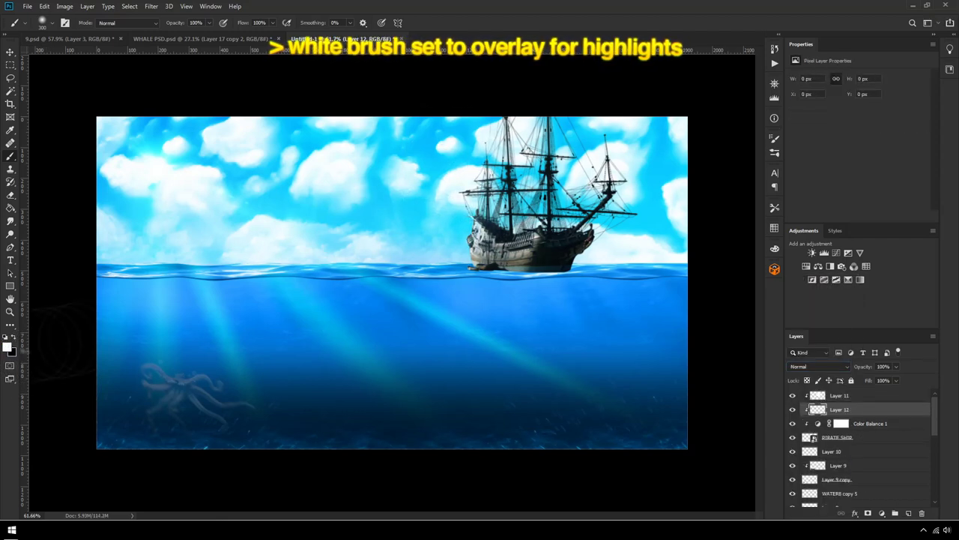
Step: Choose a light orange brush colour for sunlight on Layer 12 and enlarge the soft brush to 800 px
left_click(7, 346)
left_click(785, 422)
left_click_drag(723, 315, 710, 279)
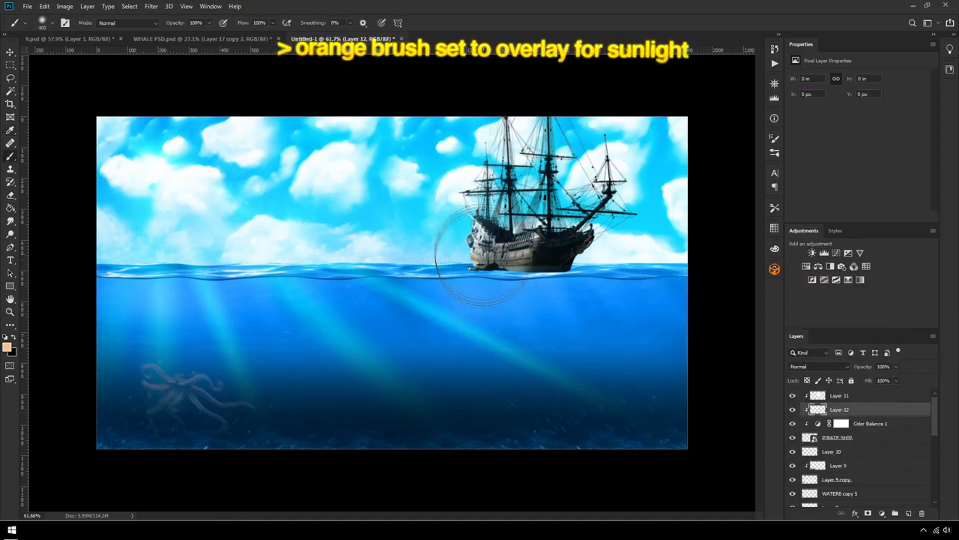
key("bracketright")
key("bracketright")
key("bracketright")
key("bracketright")
Step: Paint light orange over the ship's stern on Layer 12, set the layer to Overlay and compare it hidden and shown
left_click(442, 224)
key("ctrl+z")
left_click(409, 216)
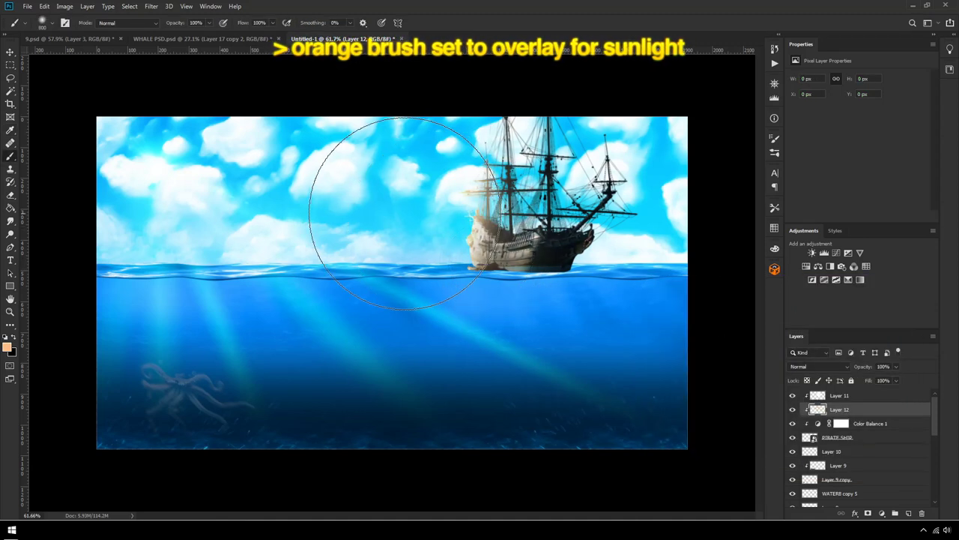
left_click(807, 366)
left_click(818, 397)
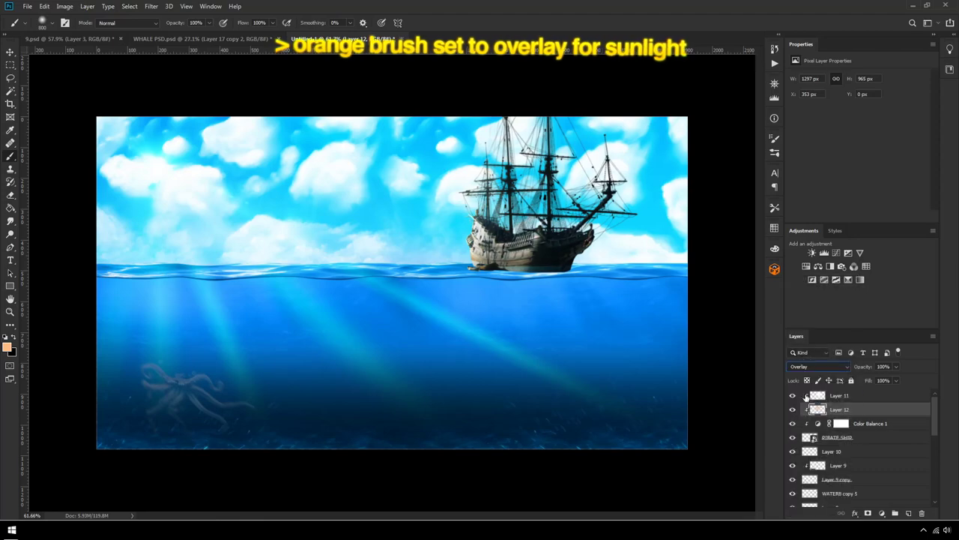
left_click(792, 409)
left_click(792, 410)
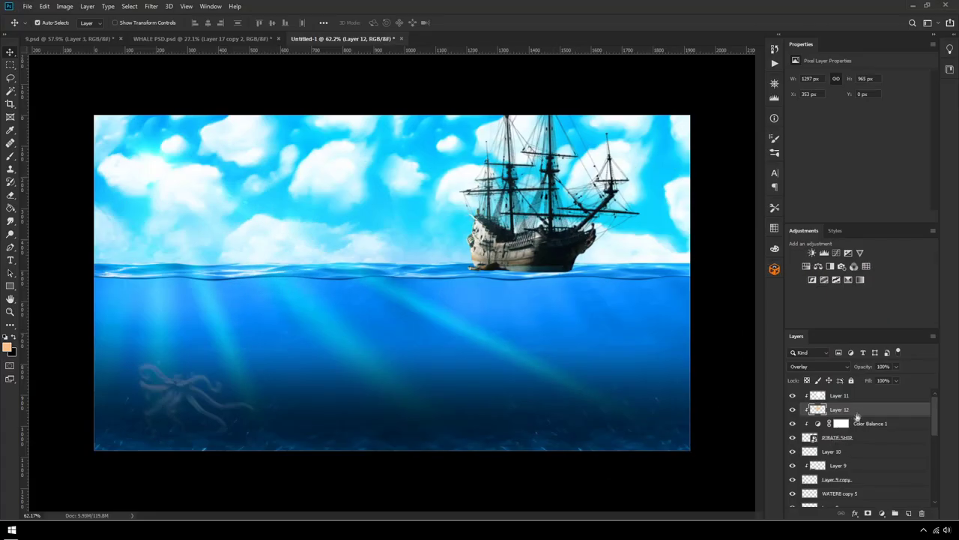
Step: Create a new layer above Layer 11 and paint over the whole ship with light cyan sampled from the sky
left_click(856, 399)
left_click(908, 513)
key("b")
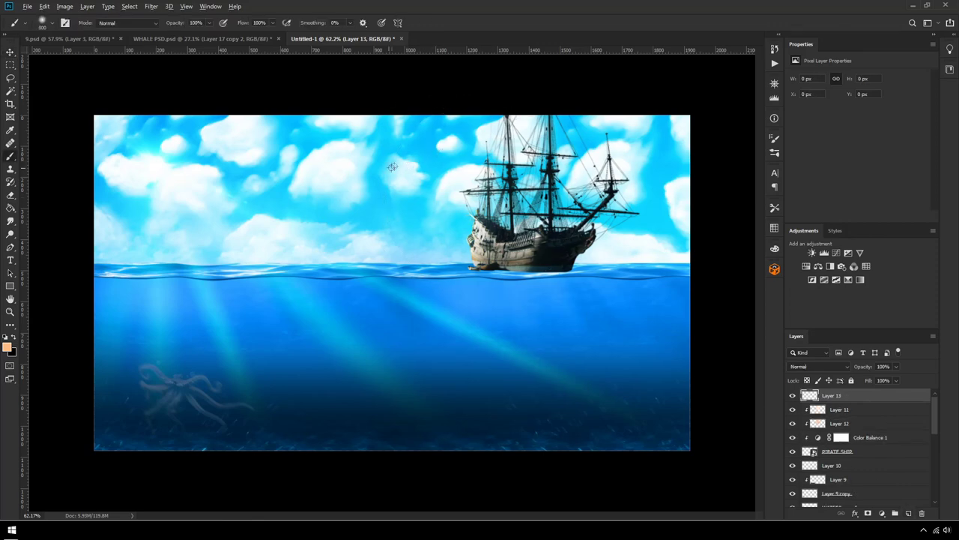
scroll(389, 168, "up", 7)
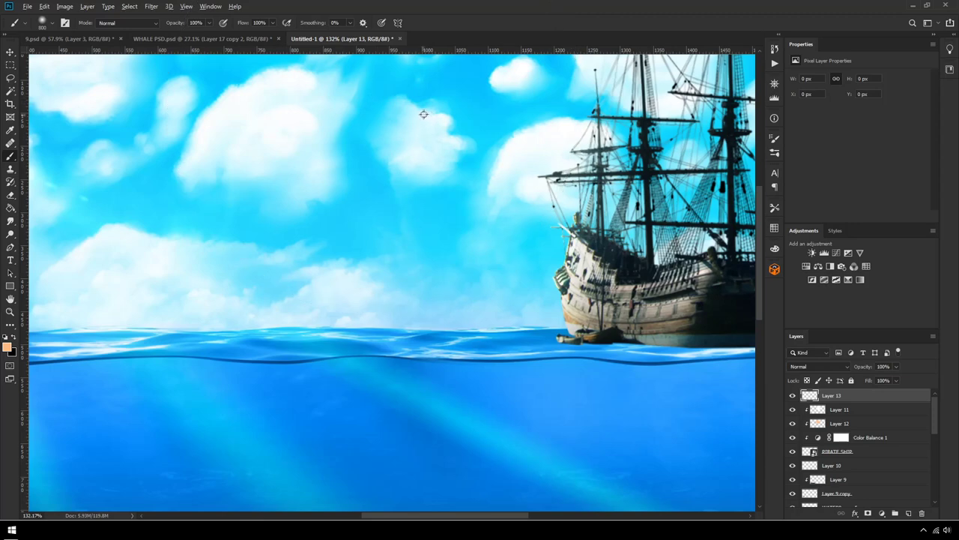
left_click(389, 119, "alt")
scroll(398, 238, "down", 7)
mouse_move(498, 245)
left_mouse_down()
mouse_move(620, 234)
mouse_move(465, 153)
left_mouse_up()
key("ctrl+z")
key("ctrl+shift+z")
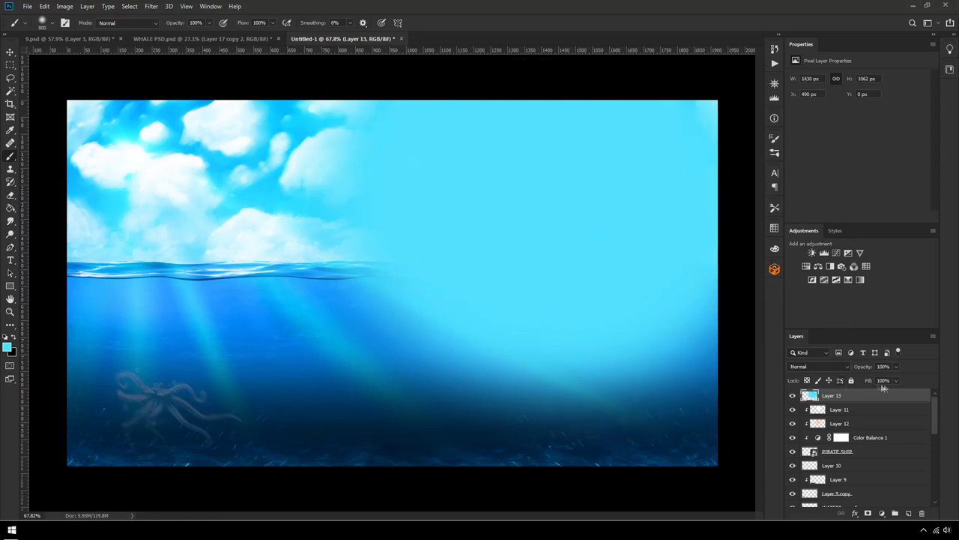
Step: Clip the cyan paint layer to the ship and lower its opacity to 13%
right_click(839, 395)
left_click(738, 289)
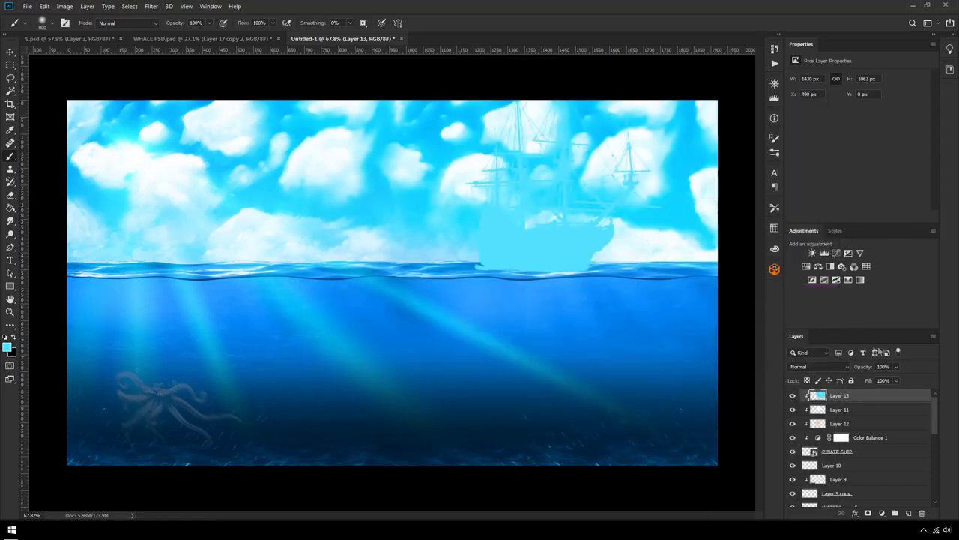
left_click_drag(897, 366, 860, 380)
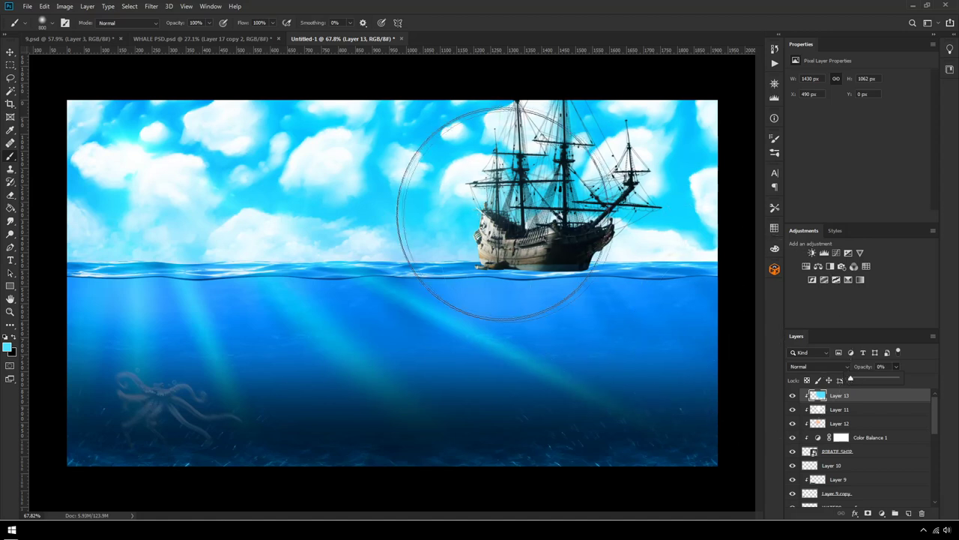
left_click_drag(858, 380, 858, 380)
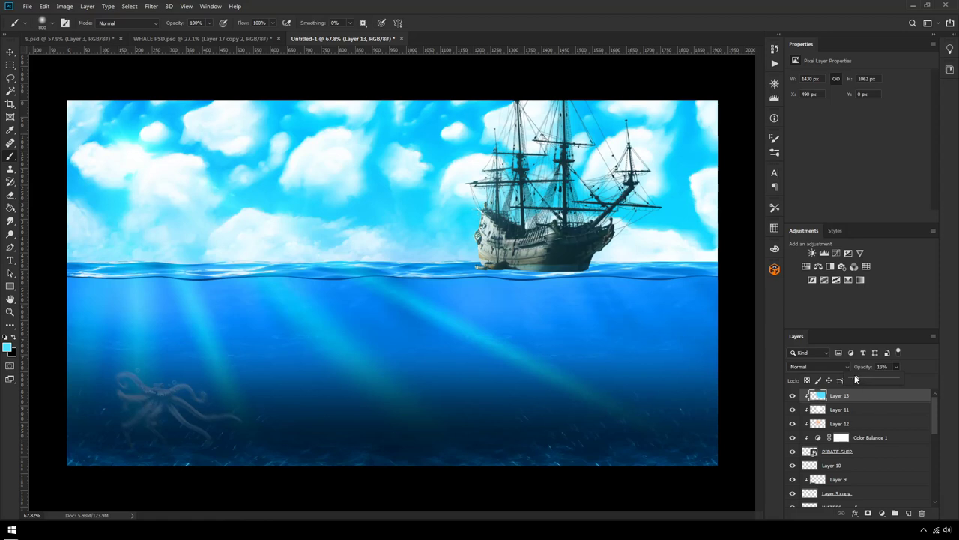
key("v")
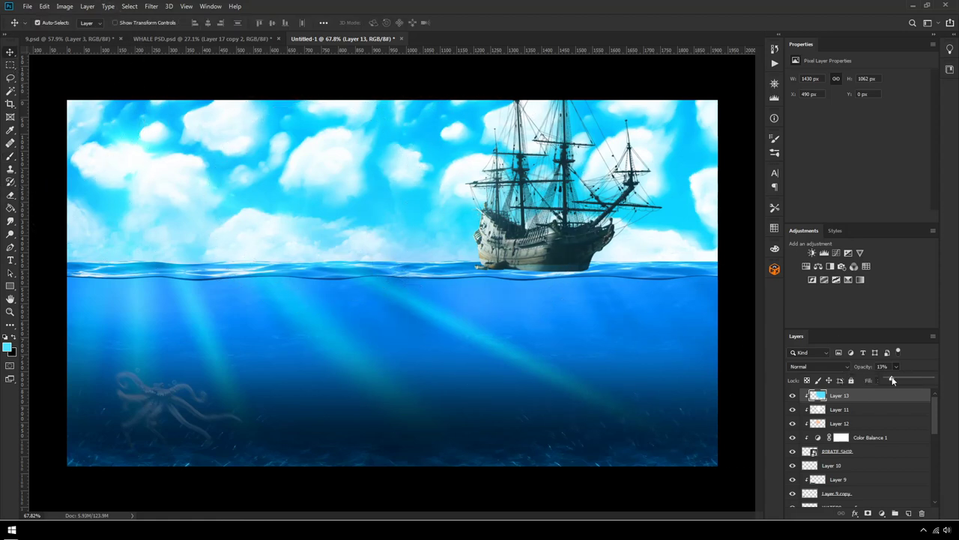
Step: Merge the pirate ship and all its clipped colour and paint layers into one layer
left_click(837, 454, "shift")
right_click(837, 454)
left_click(837, 323)
Step: Move the merged ship about 21 px right and 29 px down so its hull sits in the water
key("ctrl+t")
scroll(554, 244, "down", 1)
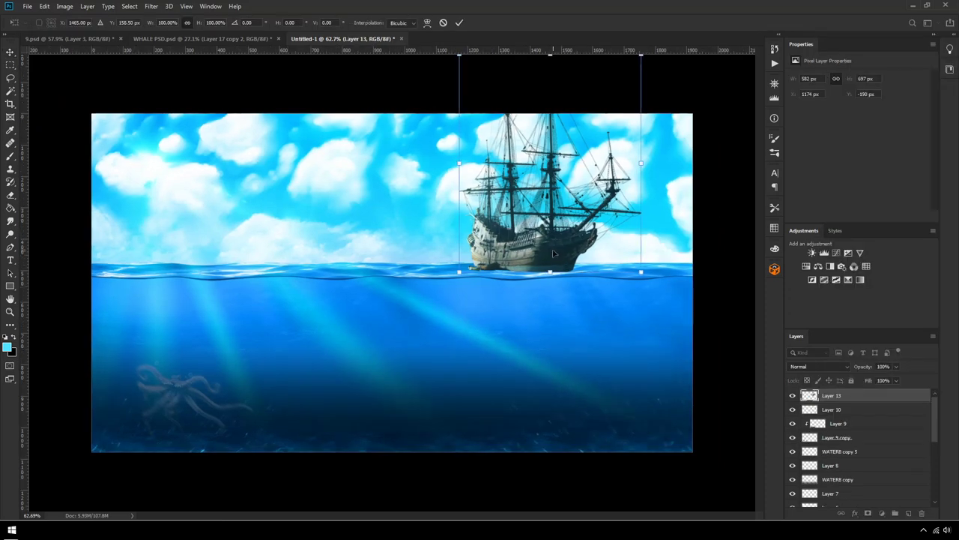
left_click_drag(560, 238, 567, 248)
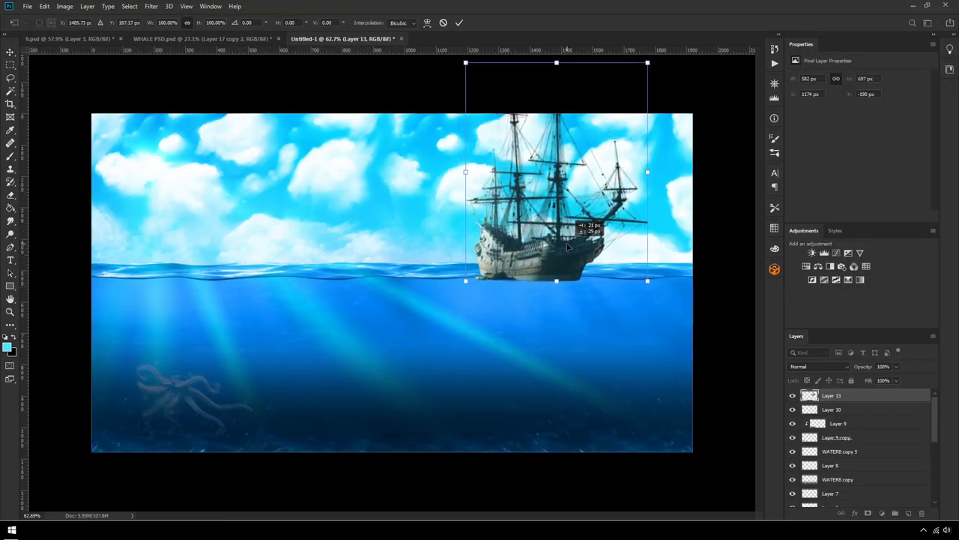
key("Return")
Step: Try erasing the ship's lower hull along the waterline with a soft eraser
key("e")
left_click_drag(496, 314, 599, 311)
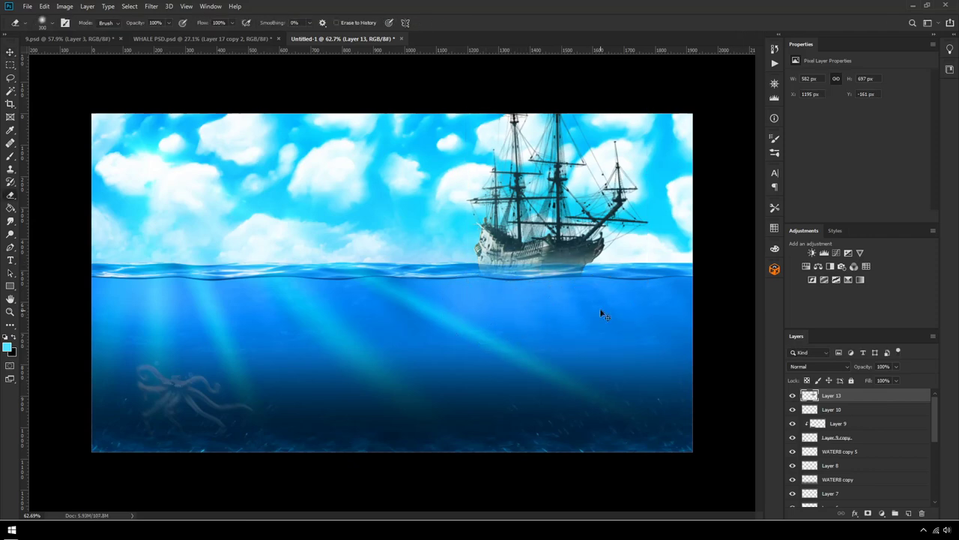
key("ctrl+z")
Step: Outline the hull below the waterline with the Pen tool, using reduced layer opacity as a guide, and cut it onto its own layer
left_click(11, 247)
left_click_drag(535, 273, 661, 261)
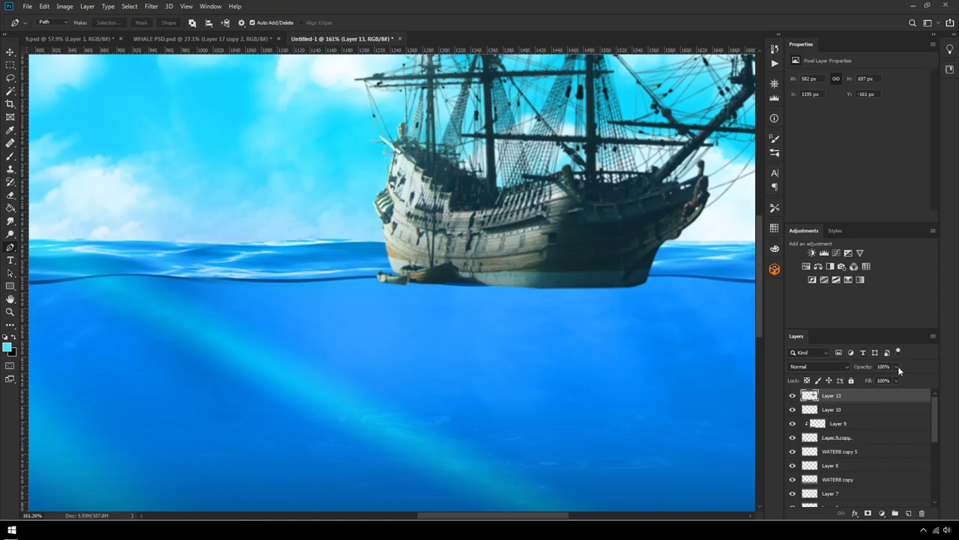
left_click_drag(885, 380, 874, 379)
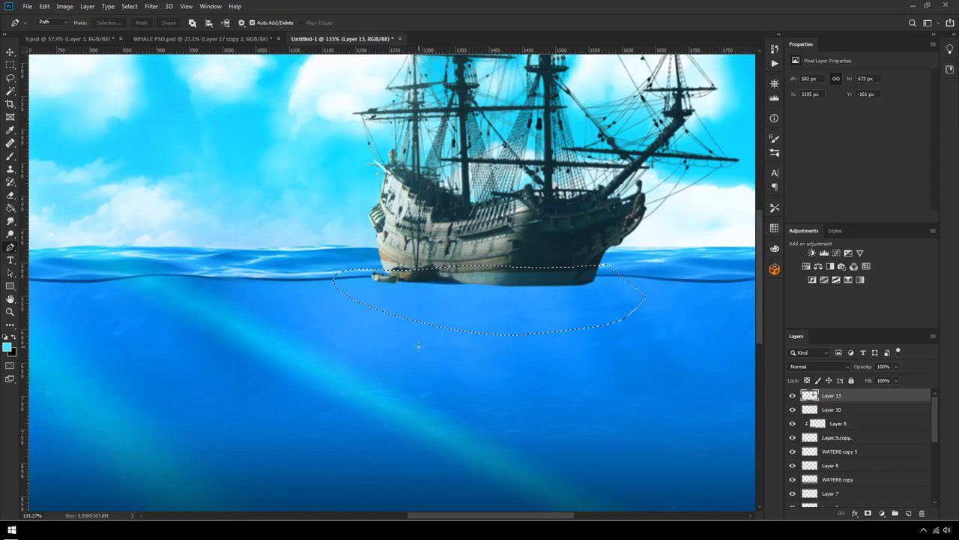
key("ctrl+x")
key("ctrl+v")
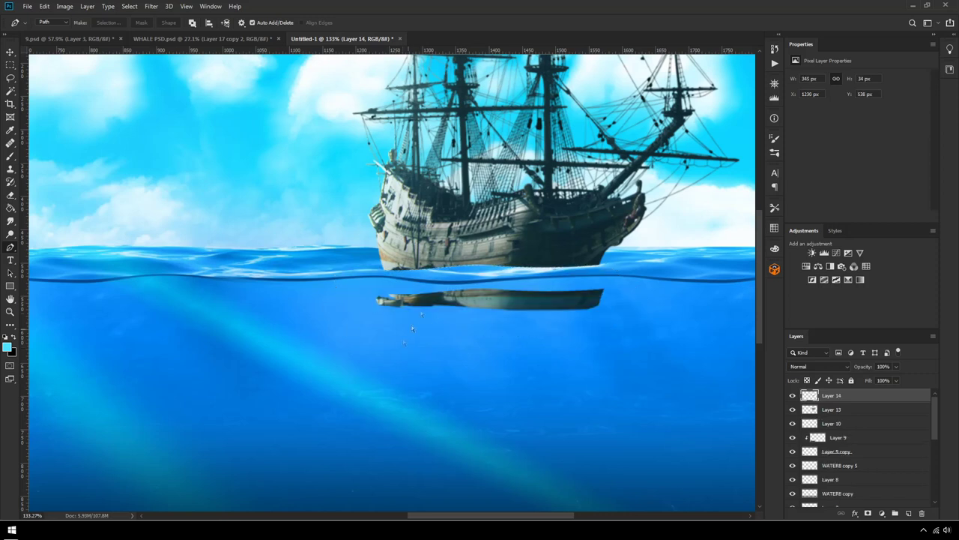
Step: Move the cut hull piece back up under the ship and lower its opacity so it looks submerged
key("ctrl+t")
left_click_drag(530, 306, 531, 289)
key("Return")
left_click_drag(878, 381, 868, 381)
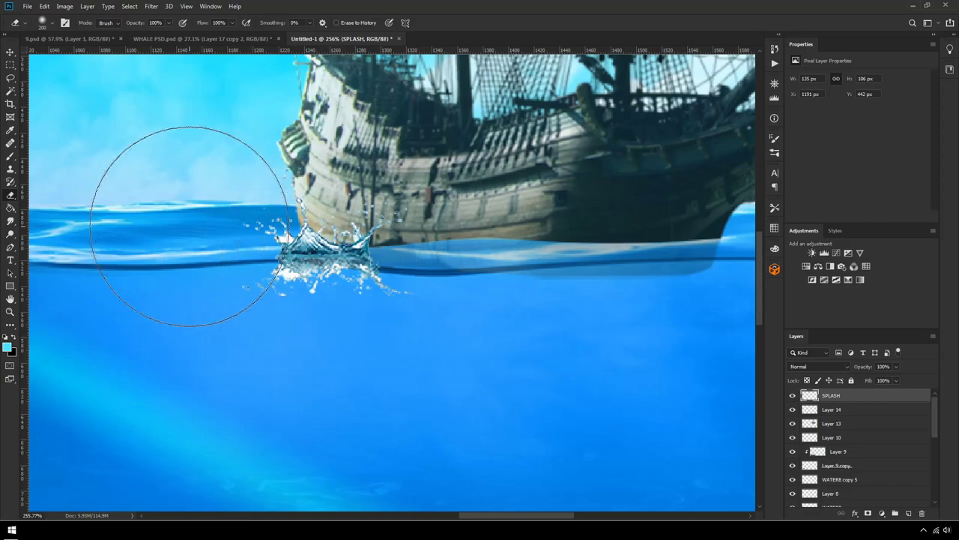
Step: Erase the lower half of the splash at the ship's stern with a smaller eraser
scroll(187, 217, "up", 2)
scroll(300, 234, "down", 2)
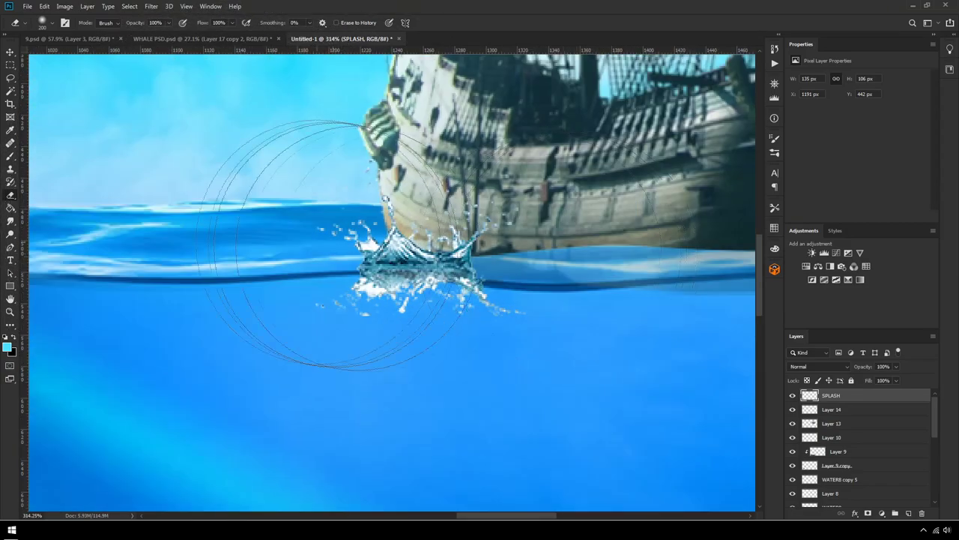
scroll(404, 248, "up", 2)
scroll(403, 244, "down", 4)
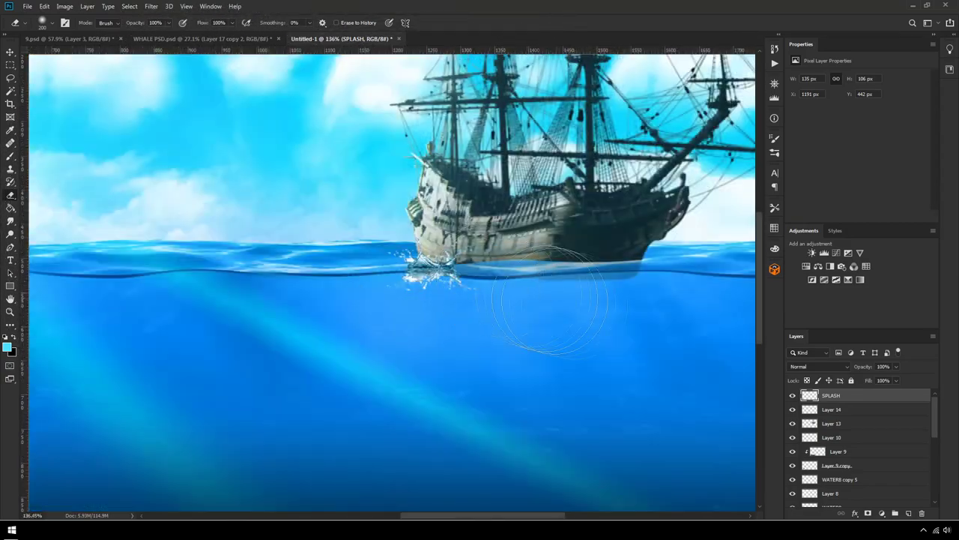
scroll(592, 299, "up", 2)
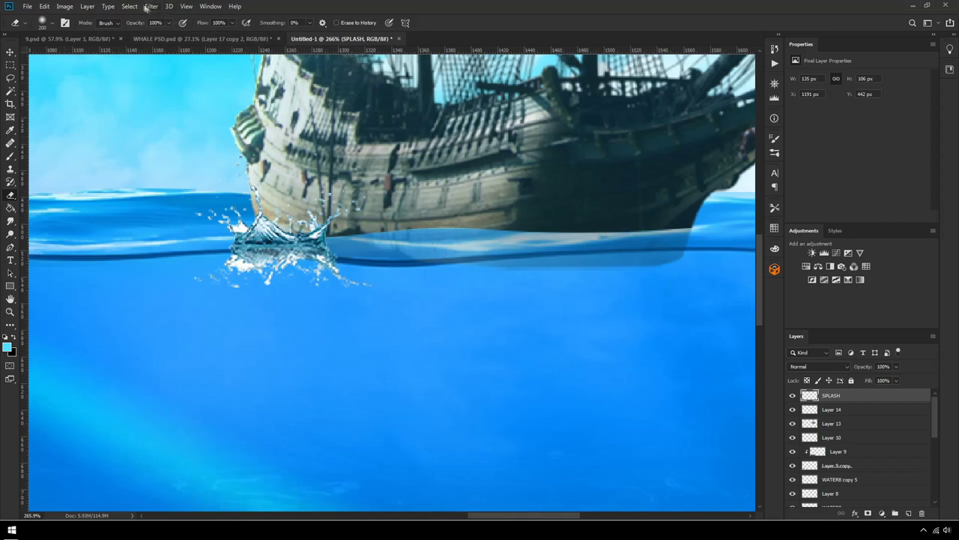
key("bracketleft")
key("bracketleft")
mouse_move(217, 288)
left_mouse_down()
mouse_move(253, 267)
mouse_move(303, 278)
left_mouse_up()
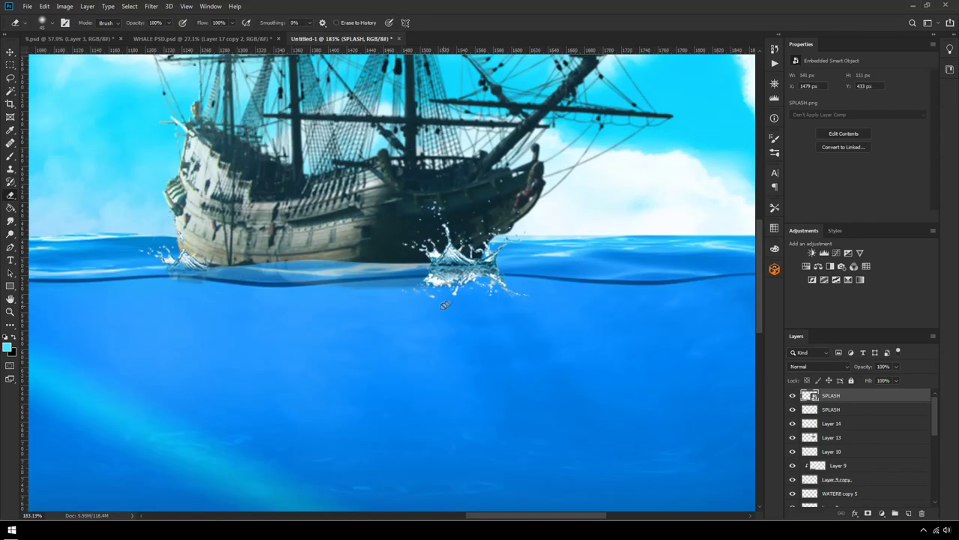
Step: Rasterize the second SPLASH layer at the ship's bow and erase its lower half
right_click(846, 394)
left_click(742, 324)
left_click_drag(503, 289, 442, 279)
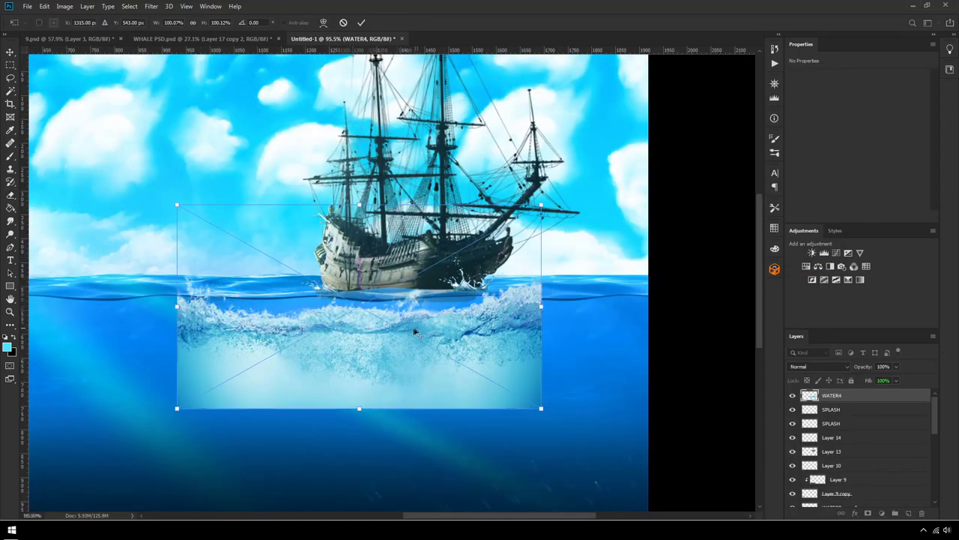
Step: Scale down and slightly rotate the WATER4 wave image, fitting it along the ship's waterline
scroll(414, 332, "up", 2)
left_click_drag(583, 164, 486, 220)
left_click_drag(439, 251, 487, 220)
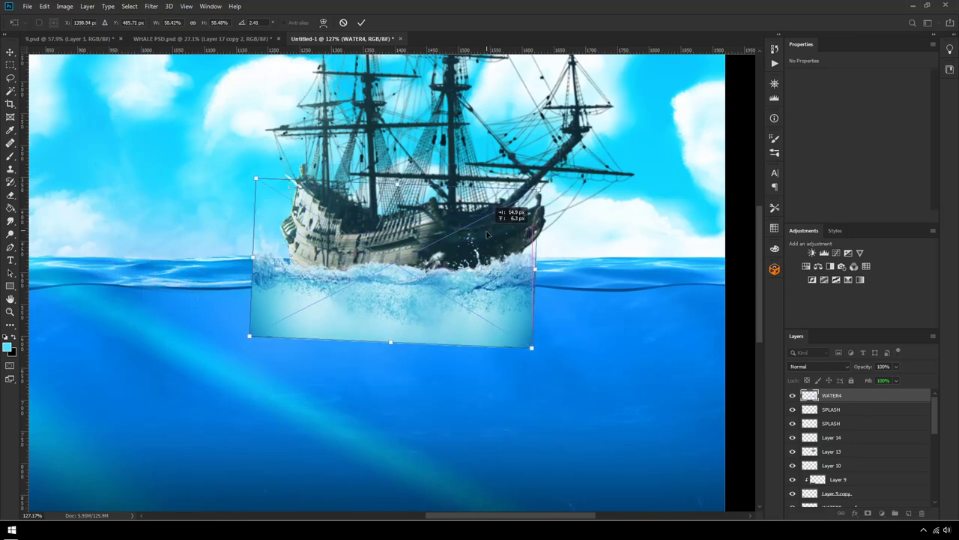
left_click_drag(487, 230, 486, 231)
mouse_move(539, 188)
left_mouse_down()
mouse_move(509, 203)
mouse_move(524, 195)
left_mouse_up()
left_click_drag(487, 225, 493, 229)
key("Return")
Step: Rasterize WATER4 and erase its lower water area with a 100 px soft eraser, keeping the foam along the hull
right_click(854, 395)
left_click(750, 268)
key("bracketright")
key("bracketright")
key("bracketright")
key("bracketright")
key("bracketright")
key("bracketright")
left_click_drag(504, 307, 250, 311)
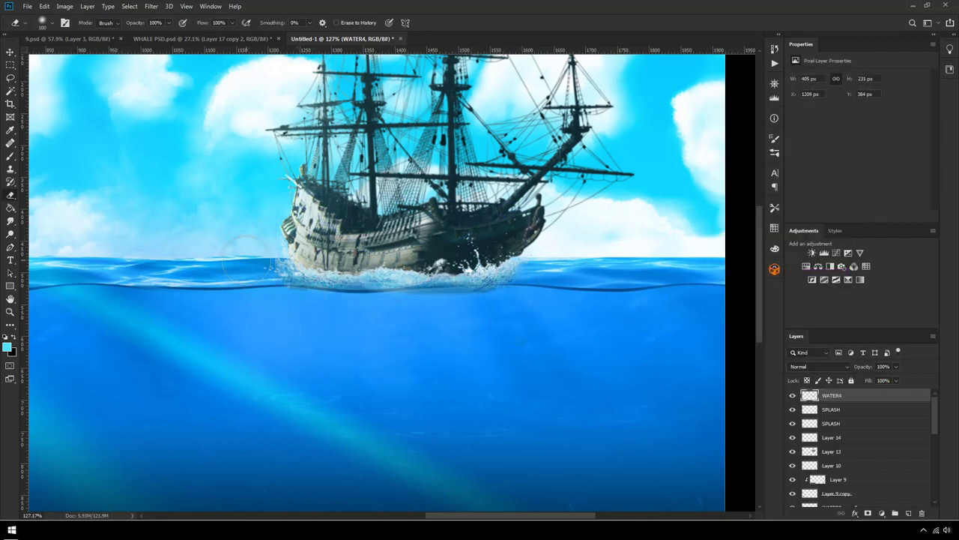
Step: Place the WATER4 layer beneath both SPLASH layers, and reposition and transform the splash at the ship's bow
left_click_drag(837, 401, 831, 430)
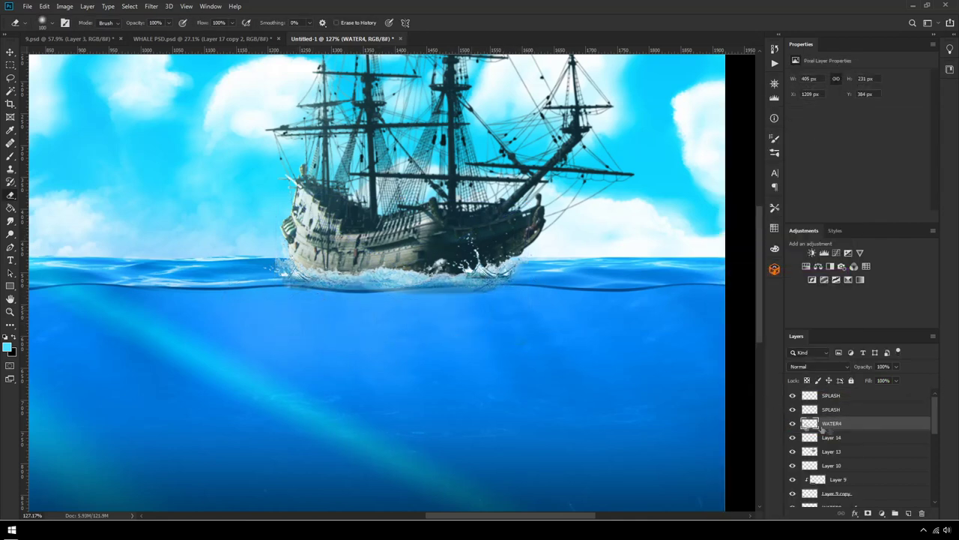
scroll(322, 294, "up", 2)
scroll(322, 294, "up", 1)
key("v")
left_click_drag(604, 256, 608, 254)
key("ctrl+t")
left_click_drag(705, 208, 706, 189)
key("Return")
Step: Touch up the stern splash and merge the two SPLASH layers into one
key("r")
key("e")
left_click(280, 304, "ctrl")
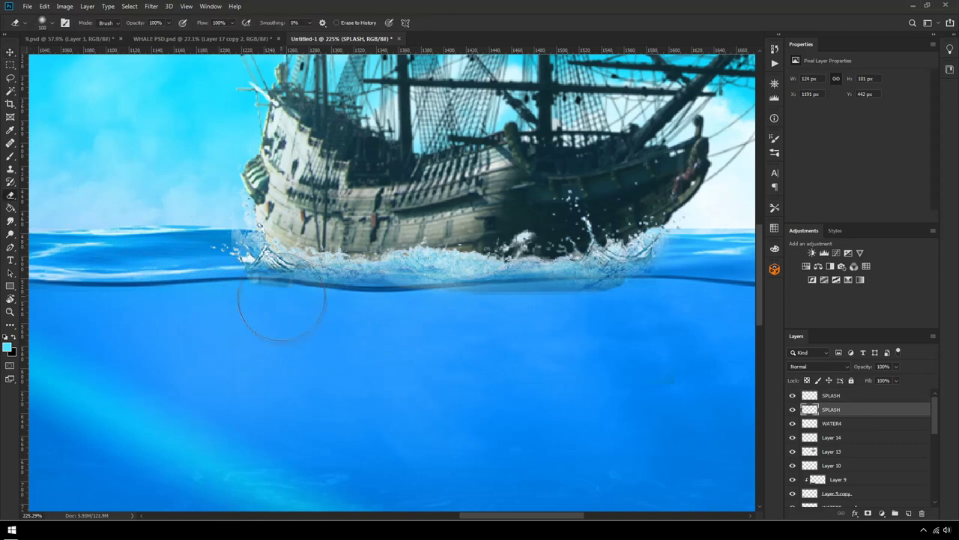
scroll(356, 352, "down", 2)
key("v")
key("alt+bracketright")
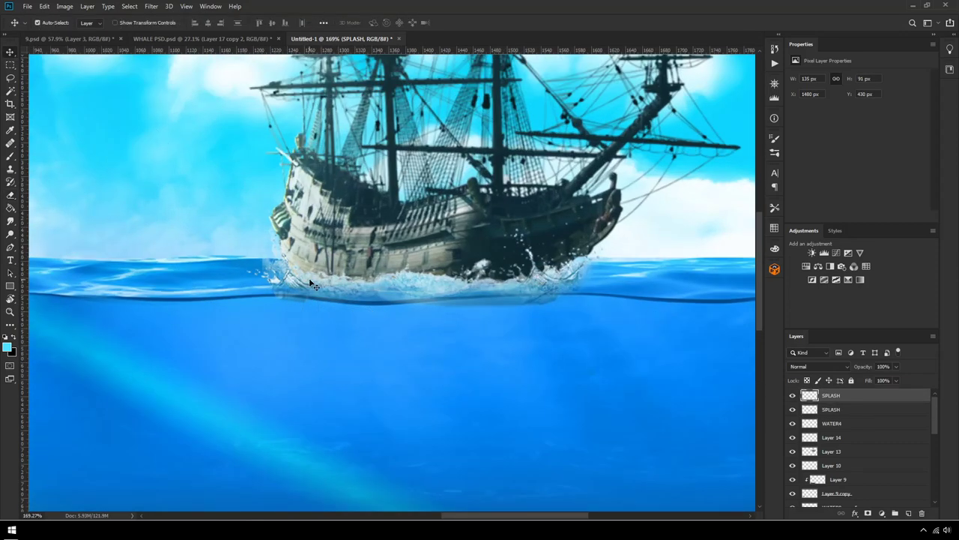
right_click(847, 397)
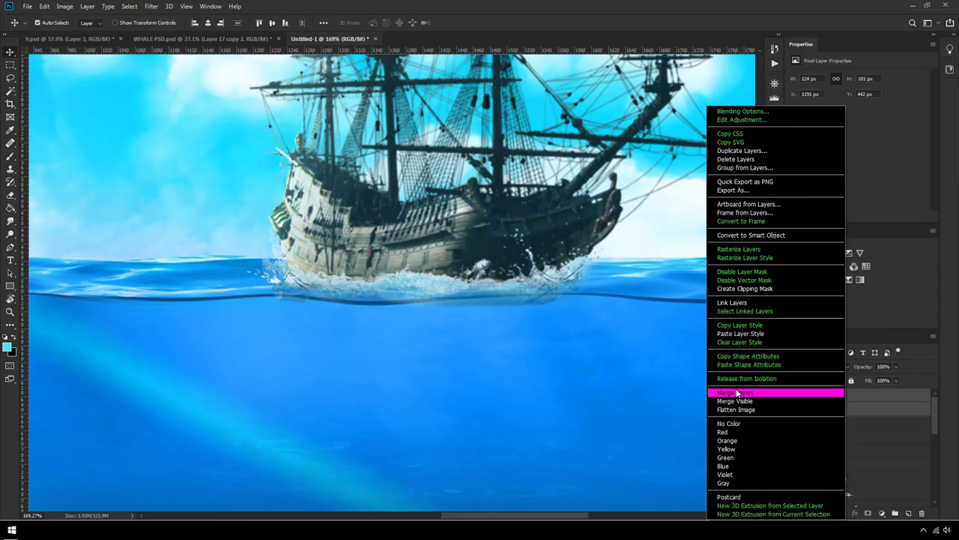
left_click(739, 391)
Step: Apply a Motion Blur to the merged SPLASH layer with a near-horizontal angle and a very short distance
left_click(152, 6)
mouse_move(225, 121)
left_click(298, 176)
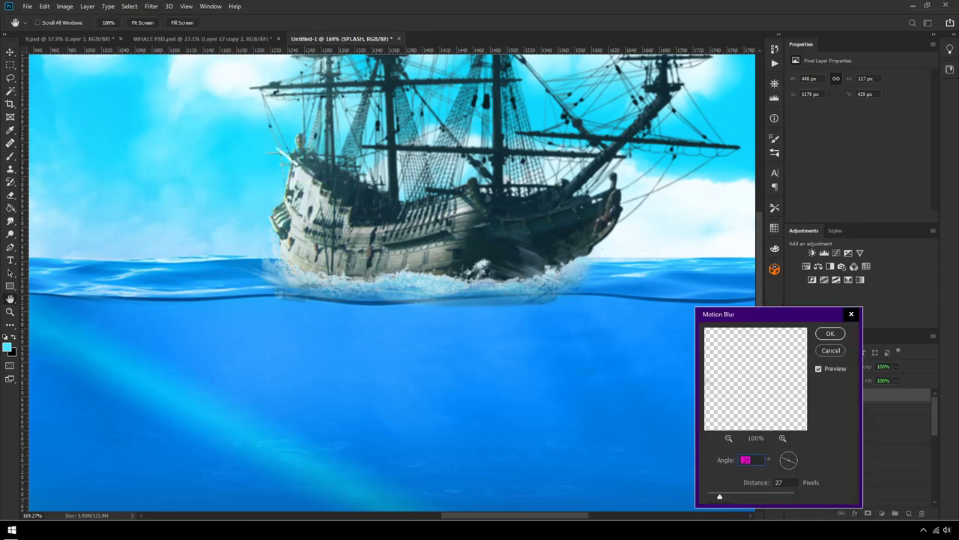
left_click_drag(794, 466, 798, 458)
left_click_drag(720, 497, 708, 498)
key("Return")
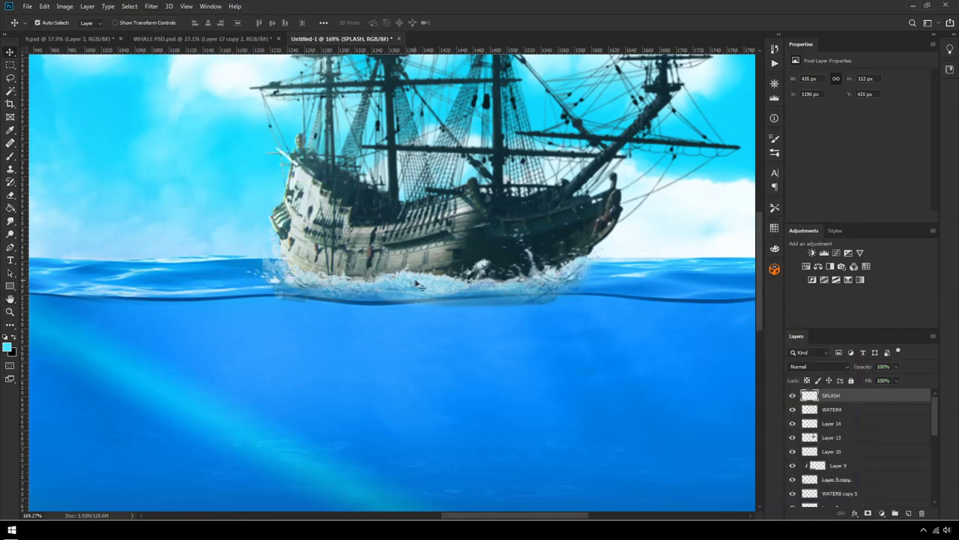
Step: Check which foam the WATER4 layer holds by toggling its visibility, and apply a Motion Blur to it
left_click(408, 278)
left_click(792, 411)
left_click(793, 411)
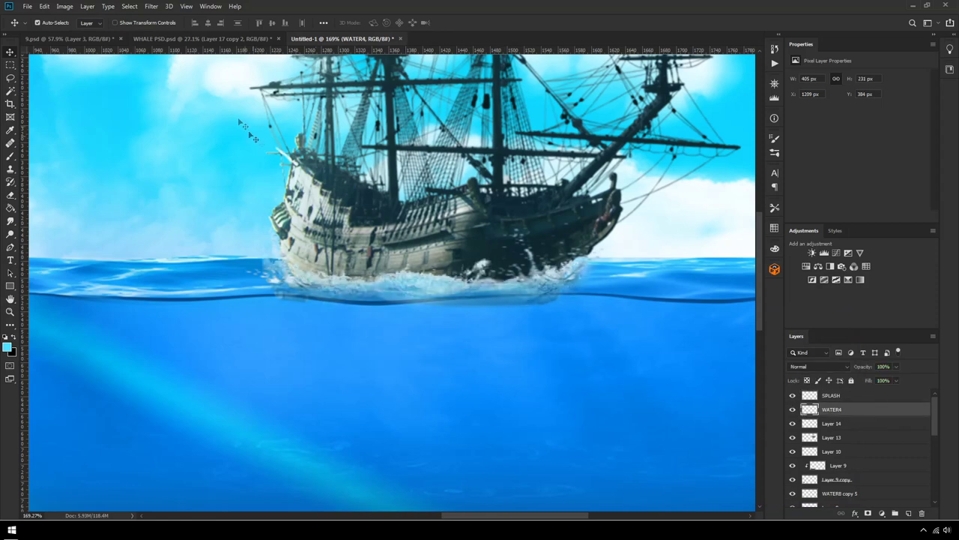
left_click(152, 7)
mouse_move(170, 120)
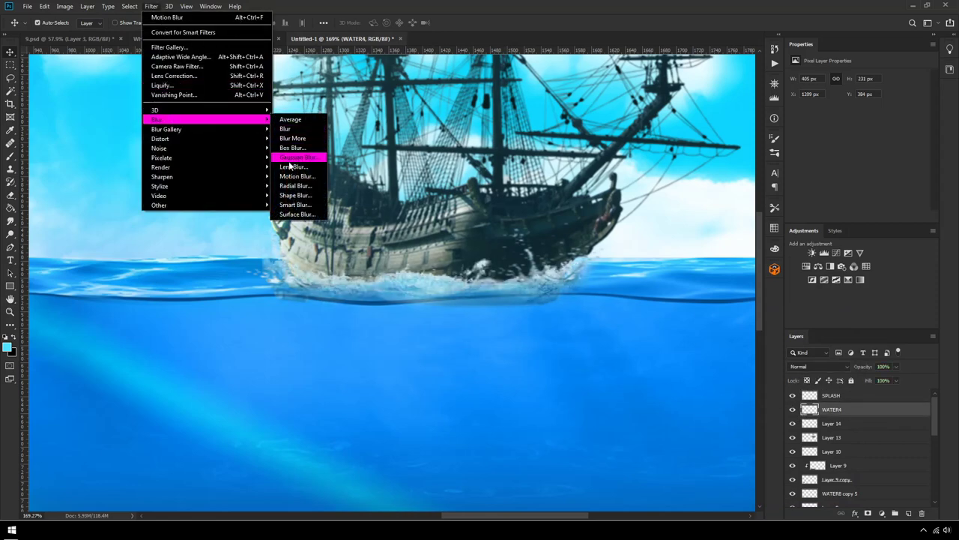
left_click(288, 179)
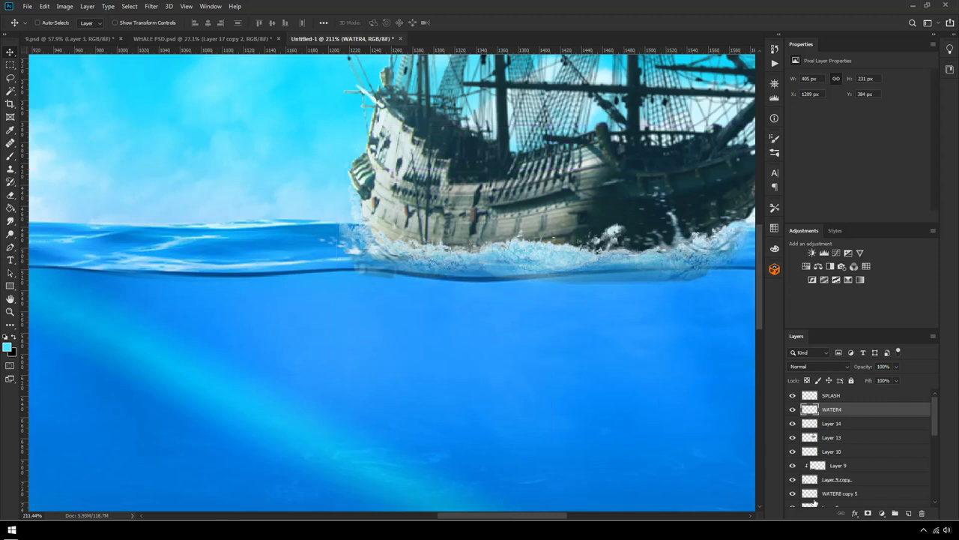
Step: Duplicate the WATER4 layer and soften the copy with a slight Gaussian Blur
key("ctrl+j")
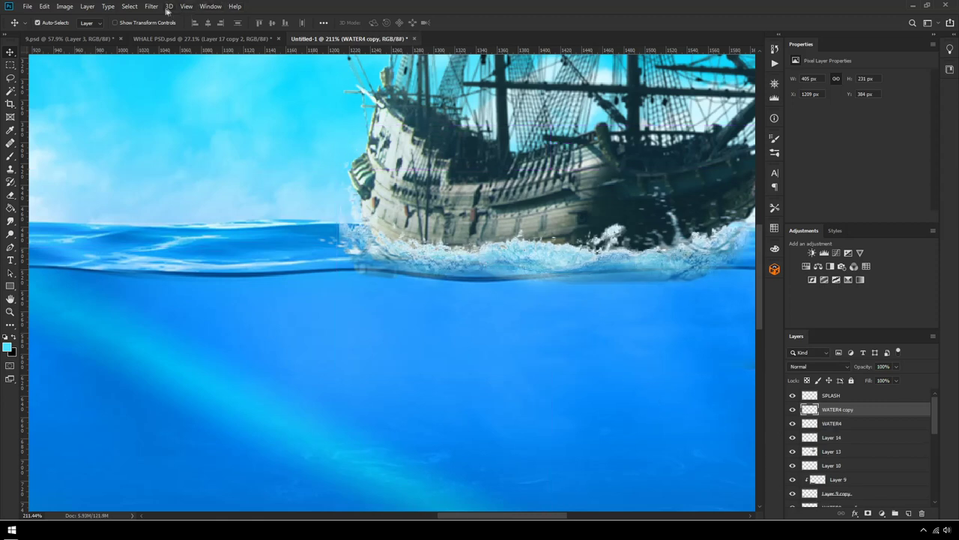
left_click(151, 7)
mouse_move(169, 118)
left_click(298, 158)
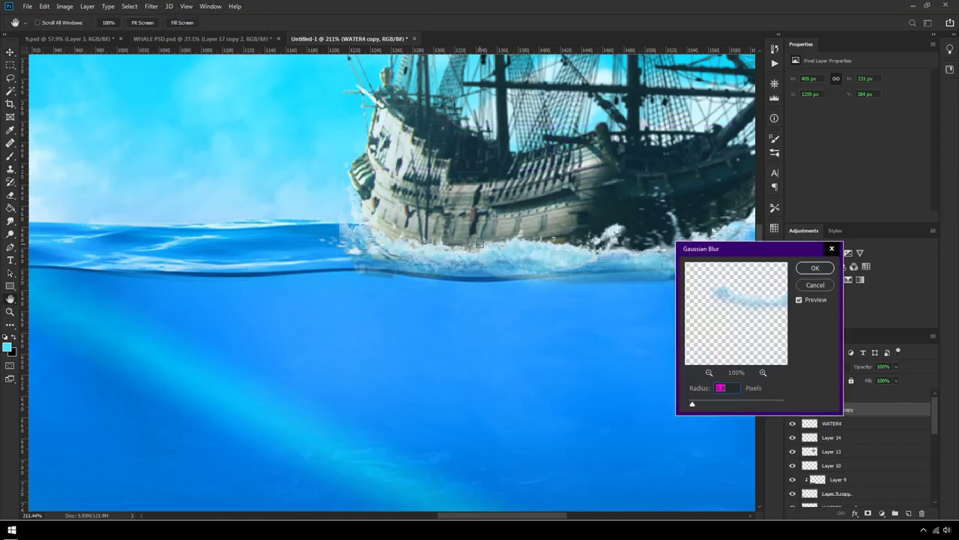
left_click(835, 247)
Step: Erase parts of the blurred foam copy and the stern end of WATER4 with a soft 100 px eraser
key("e")
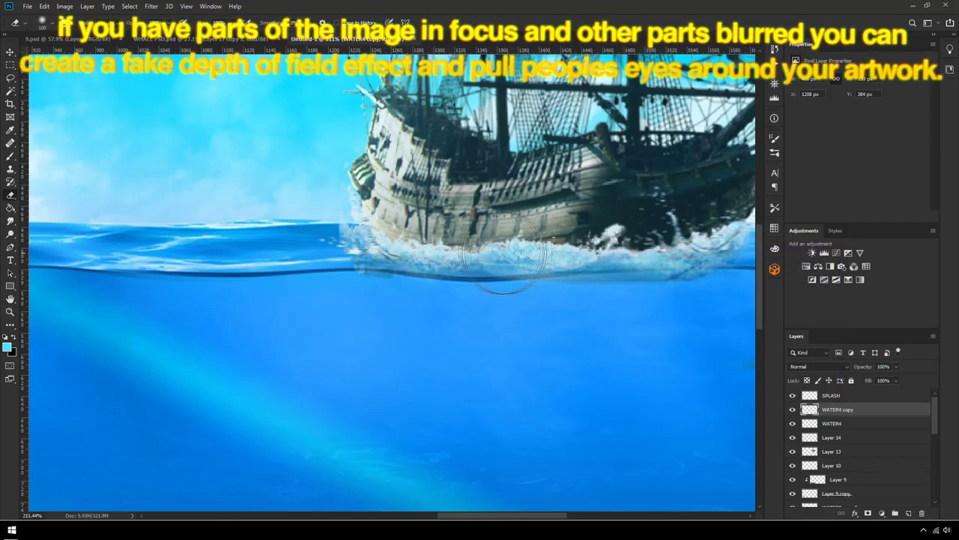
left_click(869, 423)
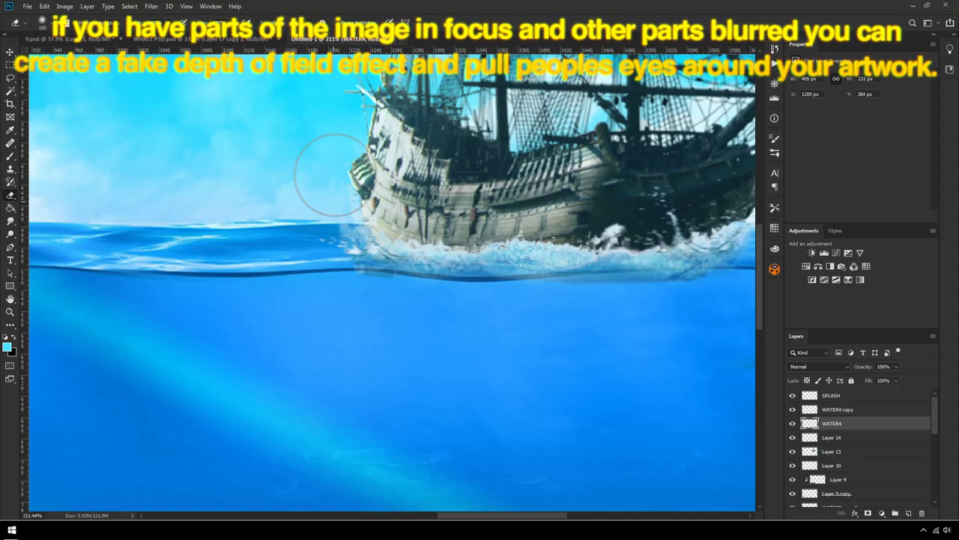
scroll(720, 232, "down", 3)
scroll(674, 251, "up", 5)
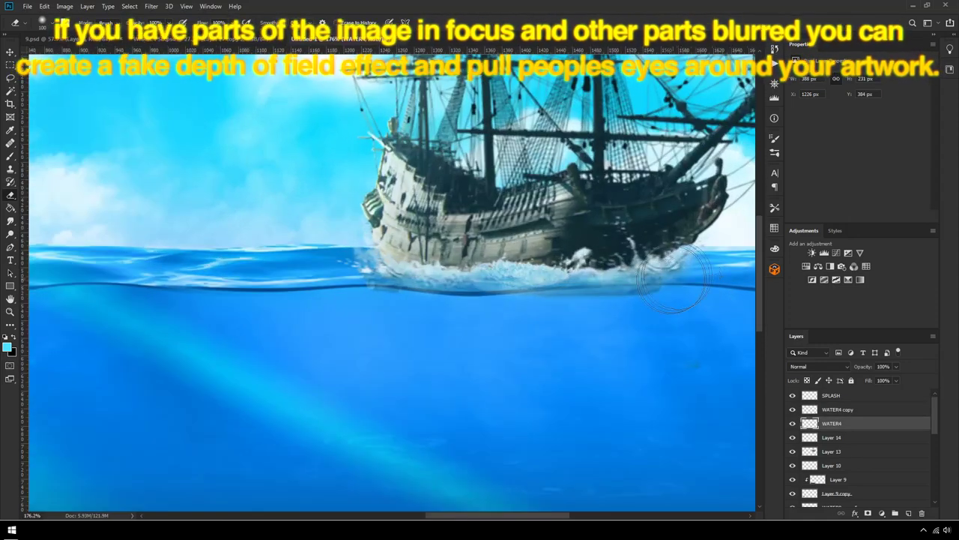
scroll(649, 262, "down", 8)
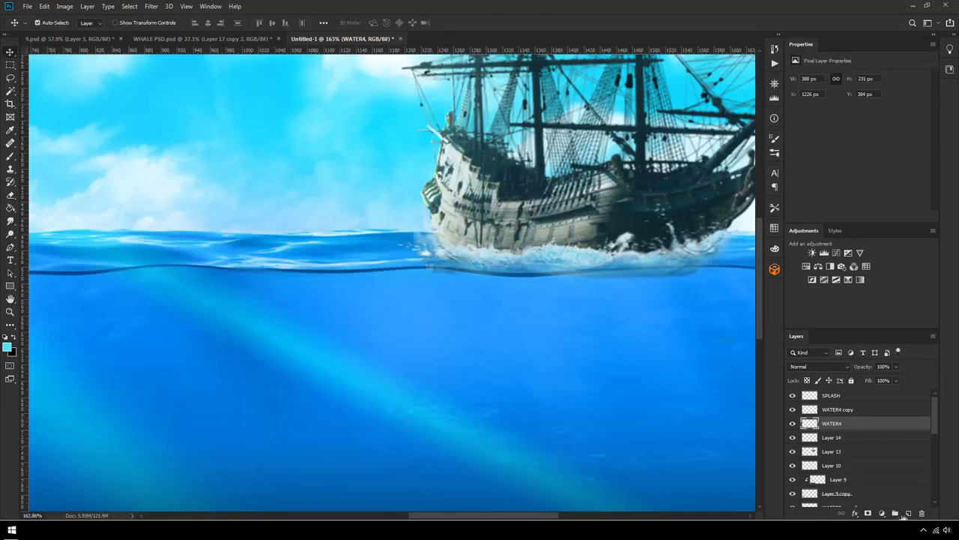
Step: Add a new layer directly above WATER4 and clip it to that layer
left_click(908, 513)
right_click(844, 421)
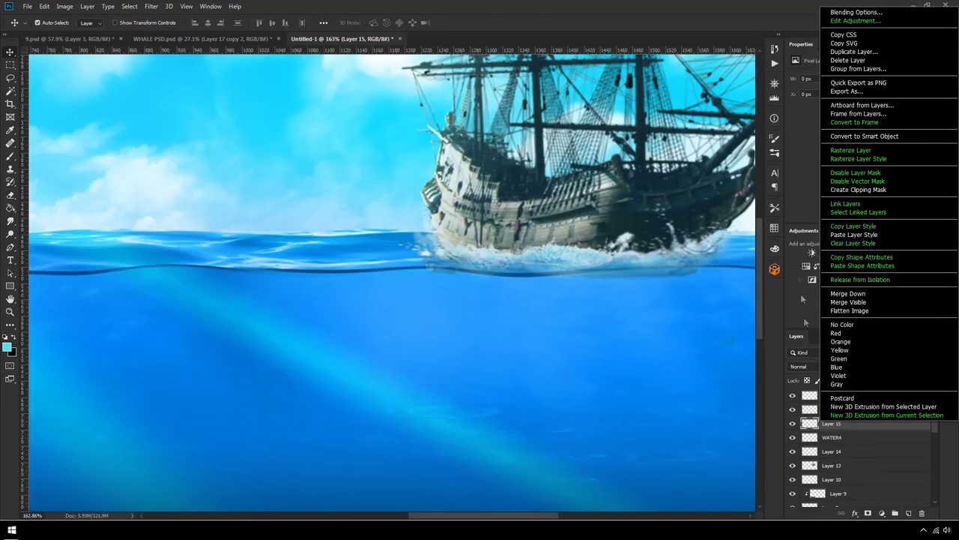
left_click(850, 189)
Step: Paint blue sampled from the sea over the foam on the clipped layer and set its blend mode to Color Burn
key("b")
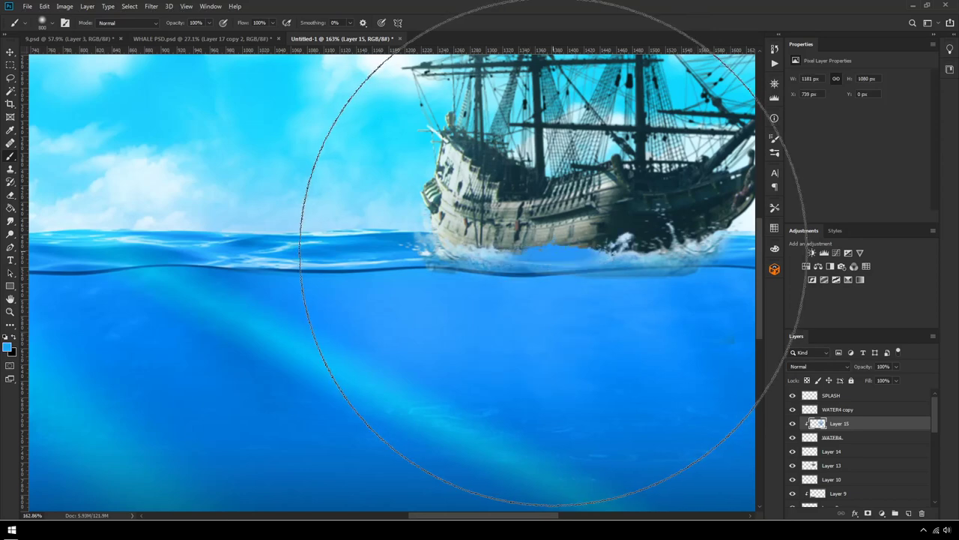
left_click(382, 243, "alt")
left_click_drag(567, 242, 591, 240)
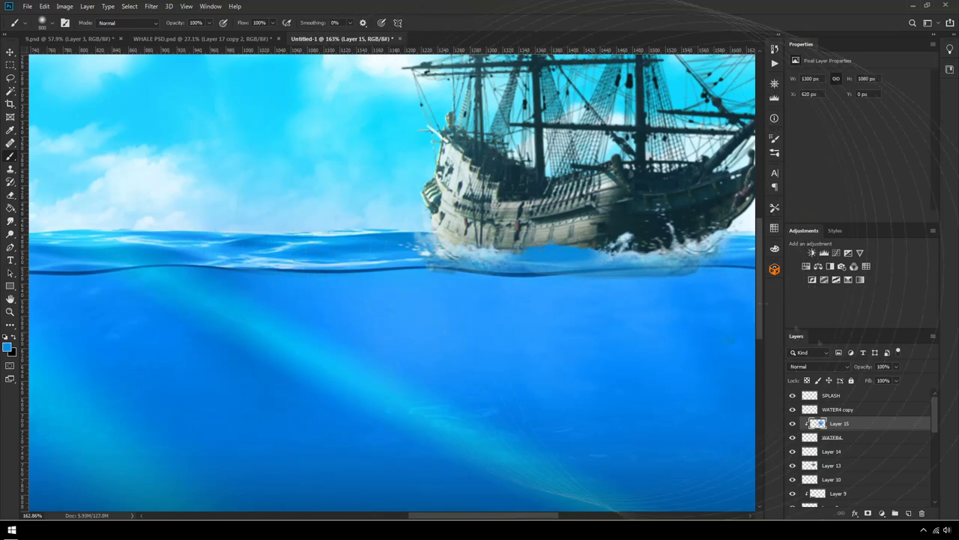
left_click(819, 366)
left_click(800, 316)
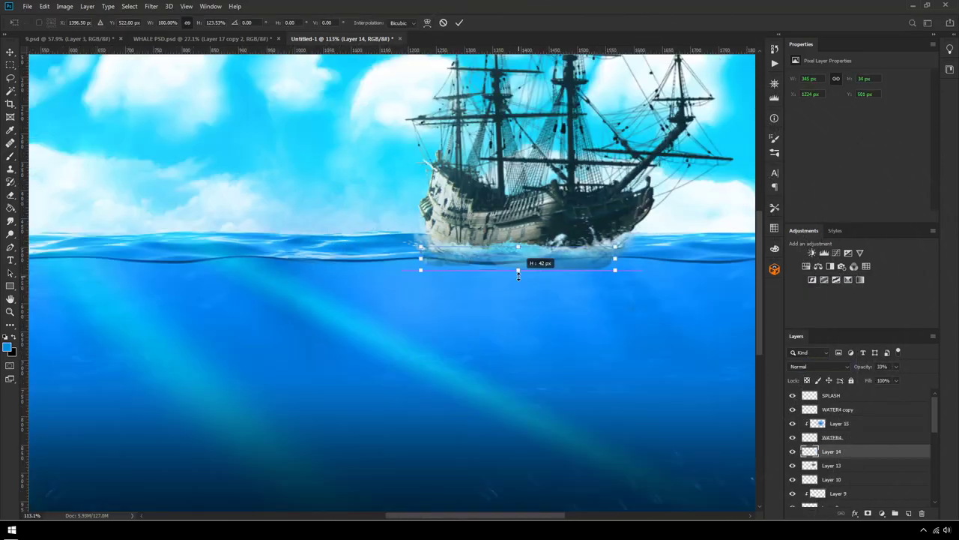
Step: Stretch the submerged hull shape on Layer 14 downward to a height of about 50 px
left_click_drag(517, 266, 518, 278)
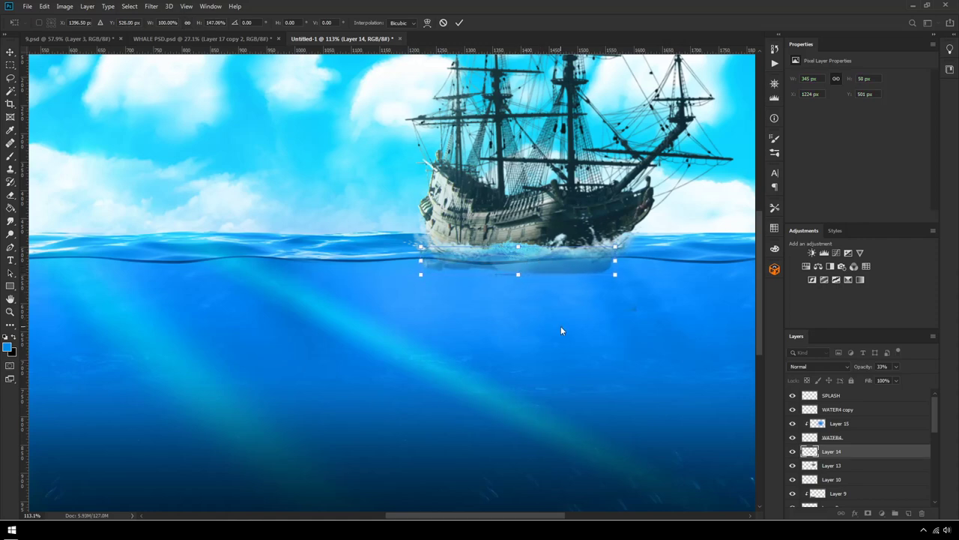
key("Return")
key("ctrl+0")
Step: Erase the stern end of the submerged hull shape on Layer 14 with a soft 100 px eraser
scroll(576, 344, "up", 1)
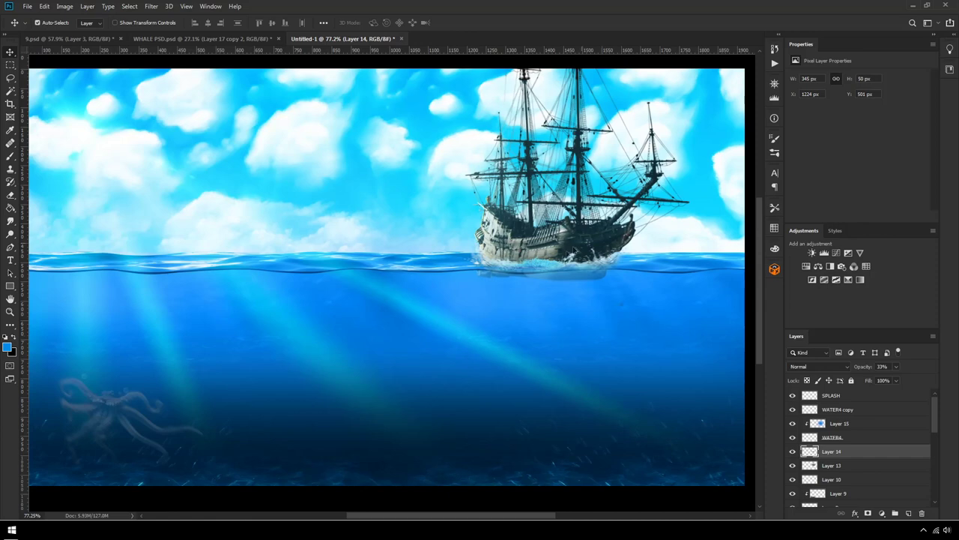
scroll(574, 288, "up", 6)
scroll(425, 298, "up", 2)
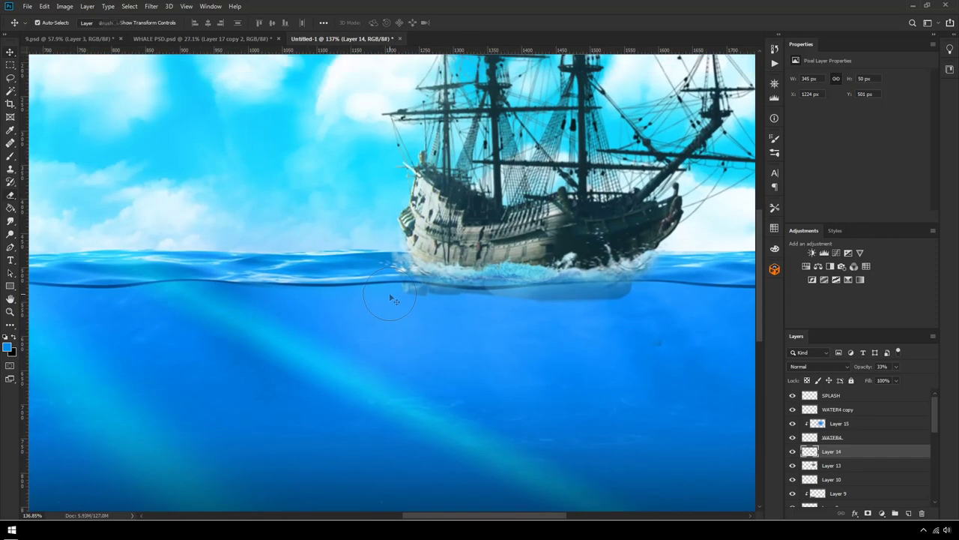
key("e")
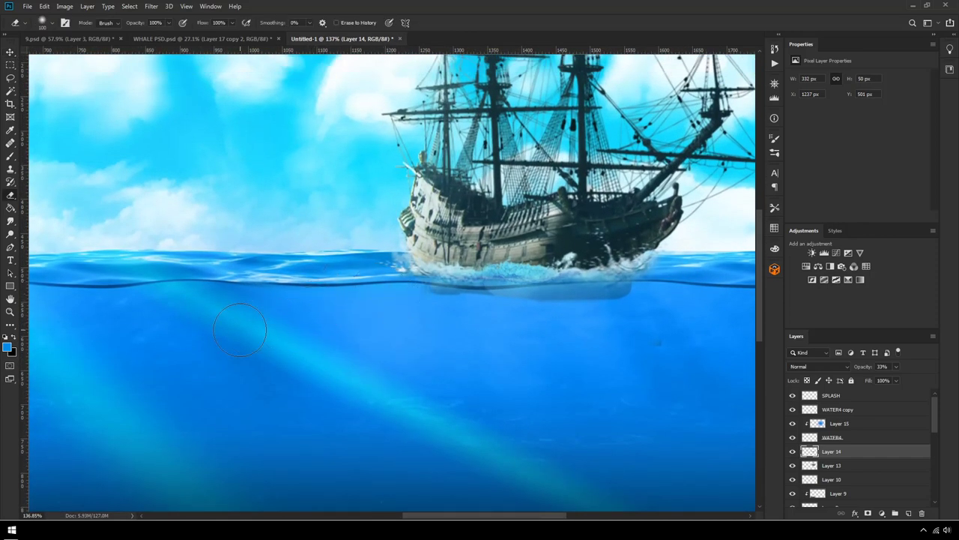
scroll(471, 334, "down", 6)
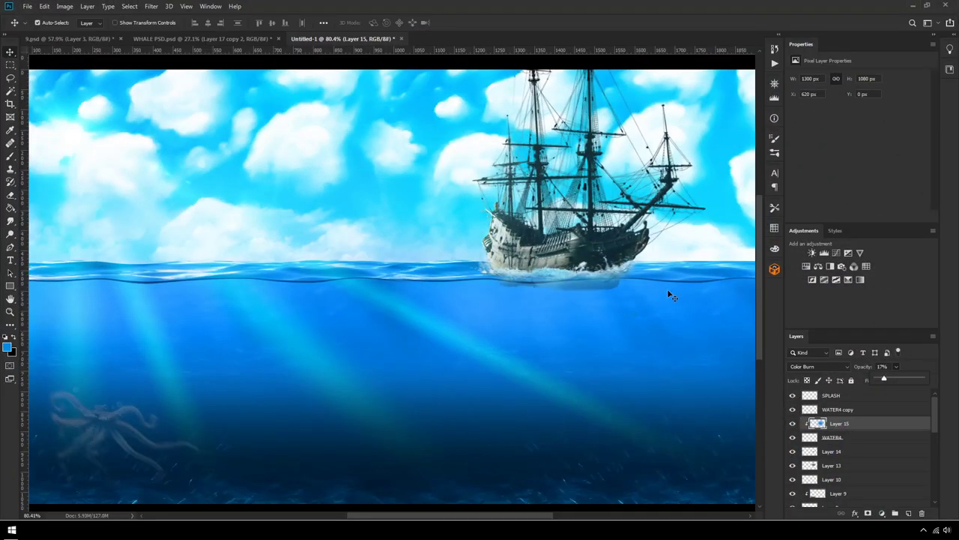
Step: Duplicate the ship's Layer 13 and hide the original layer
scroll(585, 300, "up", 5)
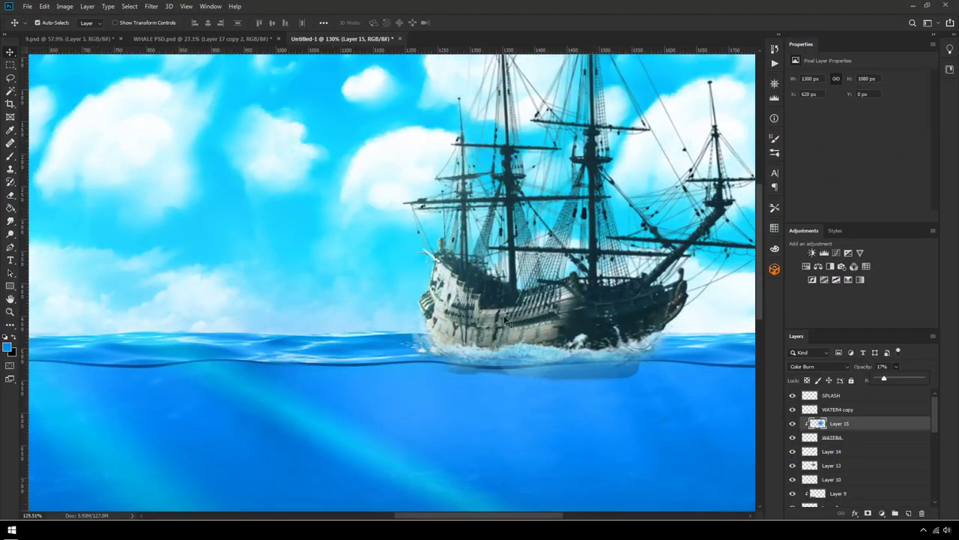
left_click(506, 321)
left_click(792, 465)
left_click(792, 465)
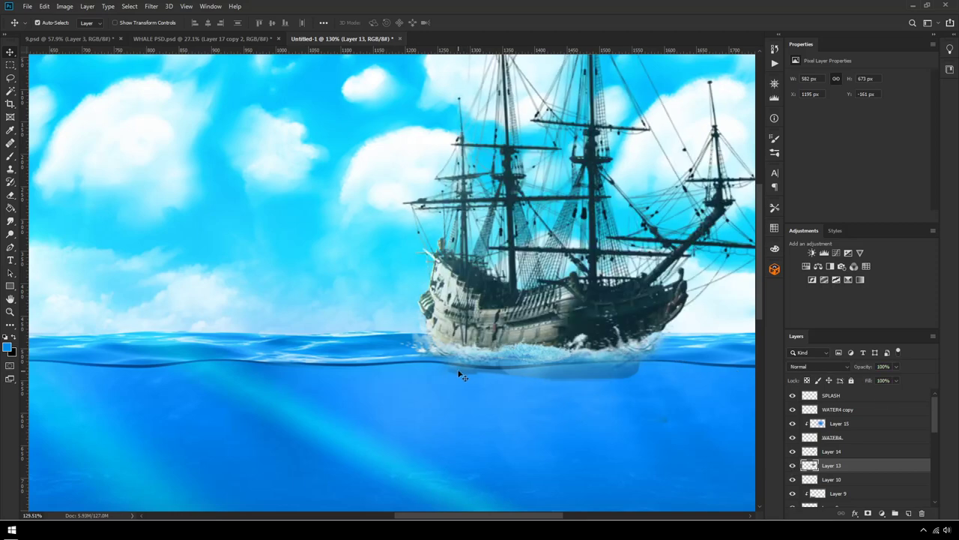
left_click_drag(620, 415, 625, 414)
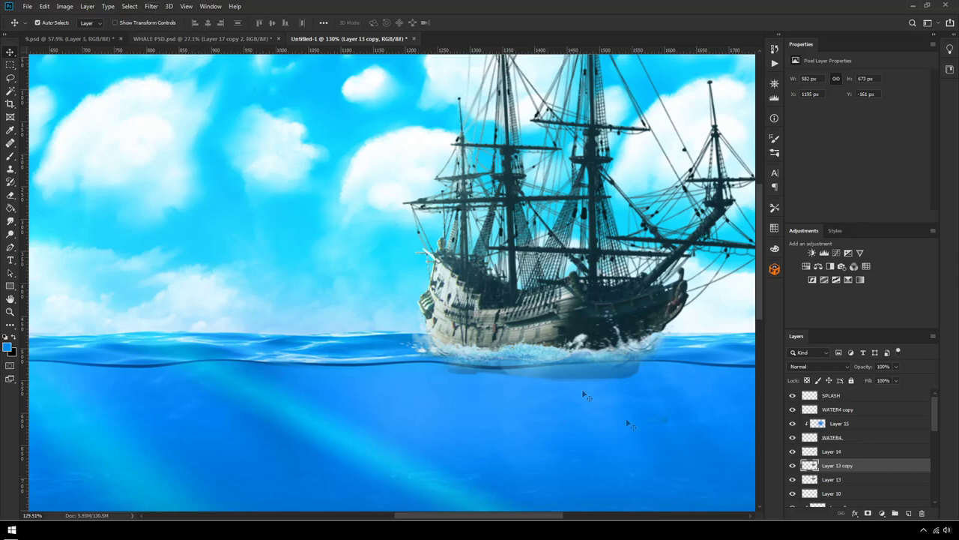
left_click(792, 480)
Step: Apply a near-horizontal Motion Blur to the ship copy, increasing the blur distance above 3 pixels
left_click(153, 7)
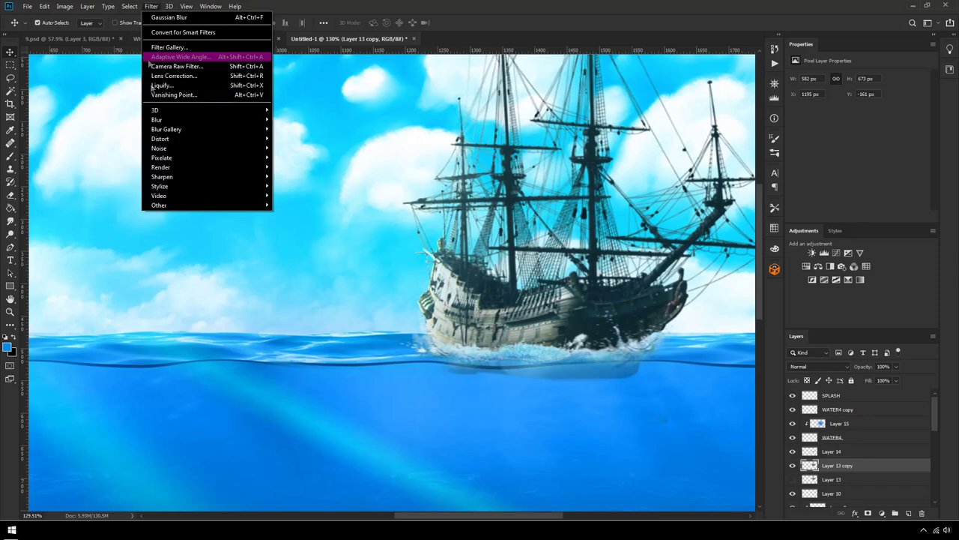
mouse_move(161, 119)
left_click(315, 179)
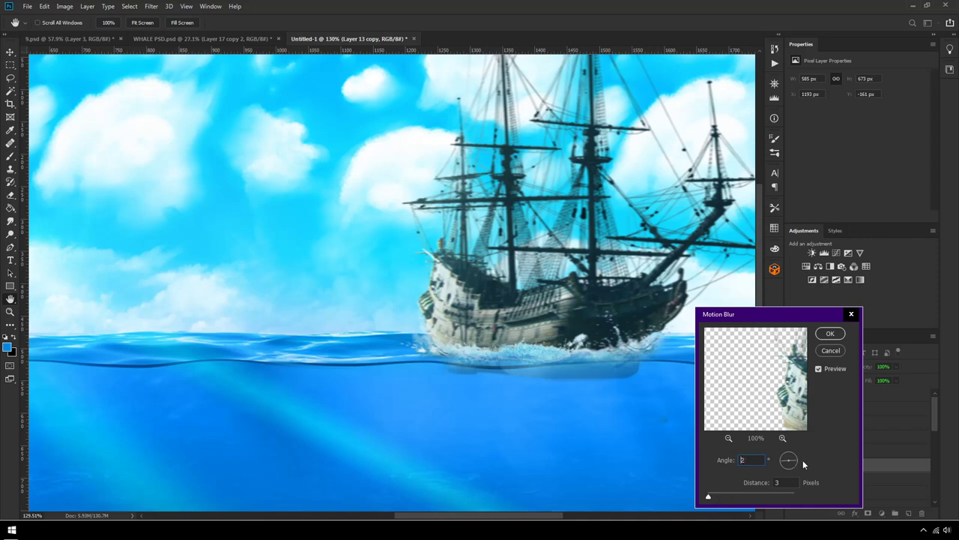
left_click_drag(712, 499, 718, 498)
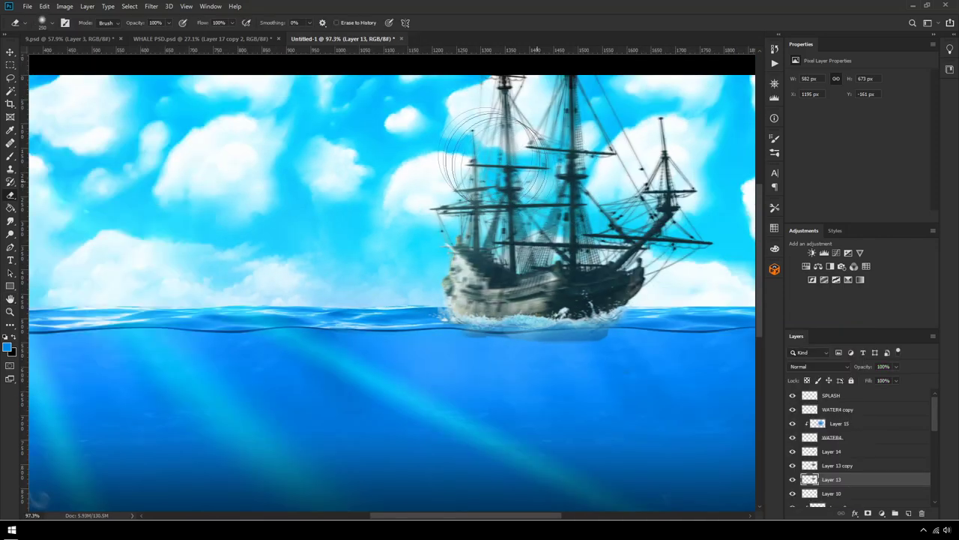
Step: Erase over the masts and hull on the original ship layer with a soft eraser, enlarging it to 600 px
mouse_move(572, 177)
left_mouse_down()
mouse_move(478, 104)
mouse_move(535, 105)
mouse_move(667, 188)
mouse_move(553, 145)
left_mouse_up()
scroll(637, 210, "down", 3)
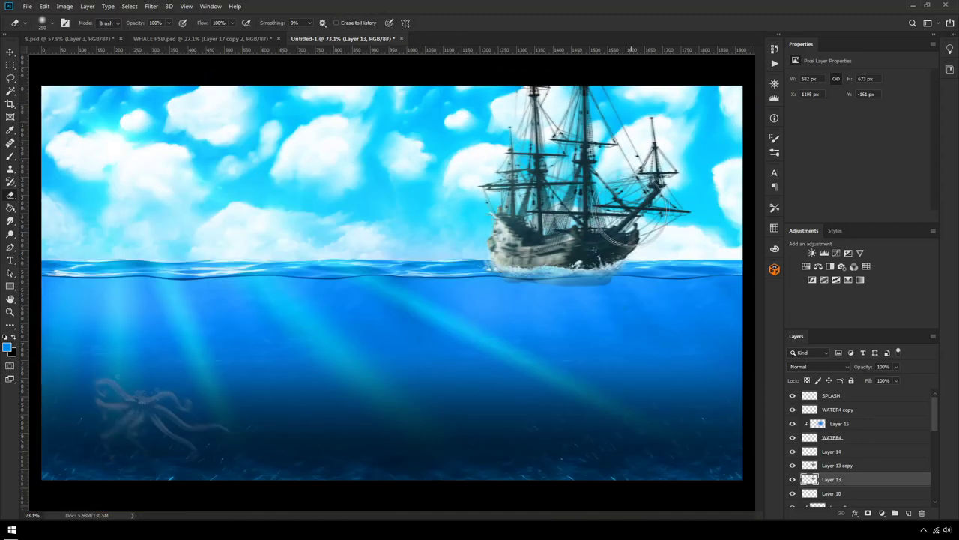
scroll(610, 203, "up", 2)
key("bracketright")
key("bracketright")
key("bracketright")
key("bracketright")
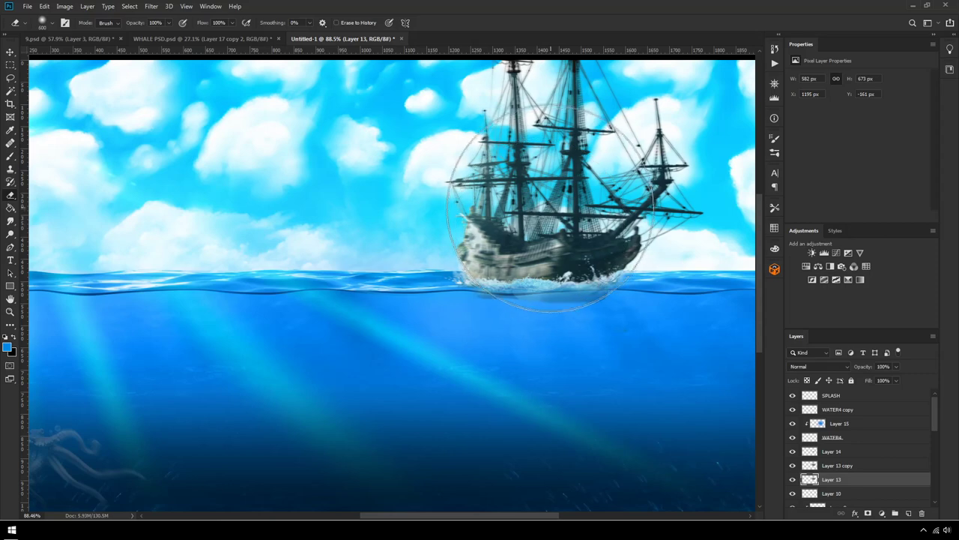
scroll(565, 204, "up", 2)
scroll(554, 150, "down", 1)
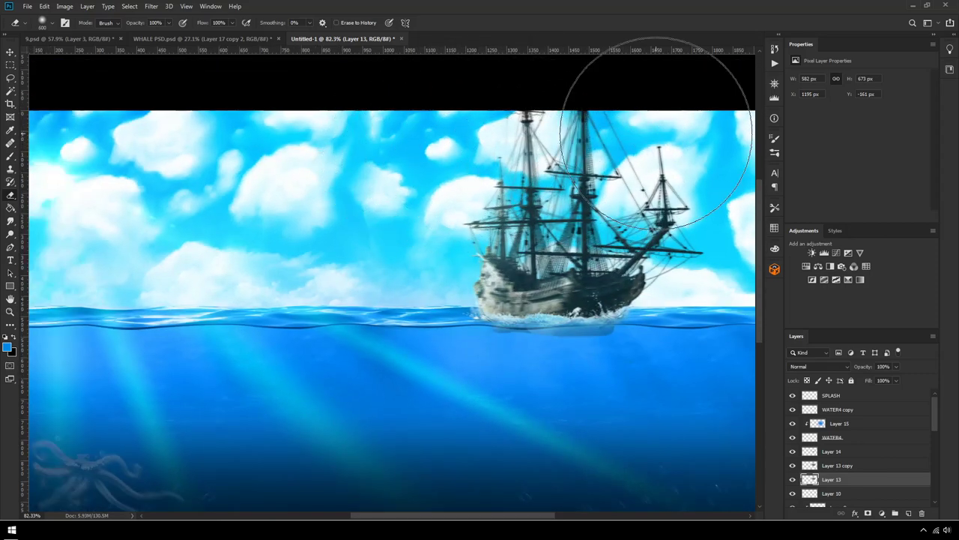
scroll(551, 296, "up", 4)
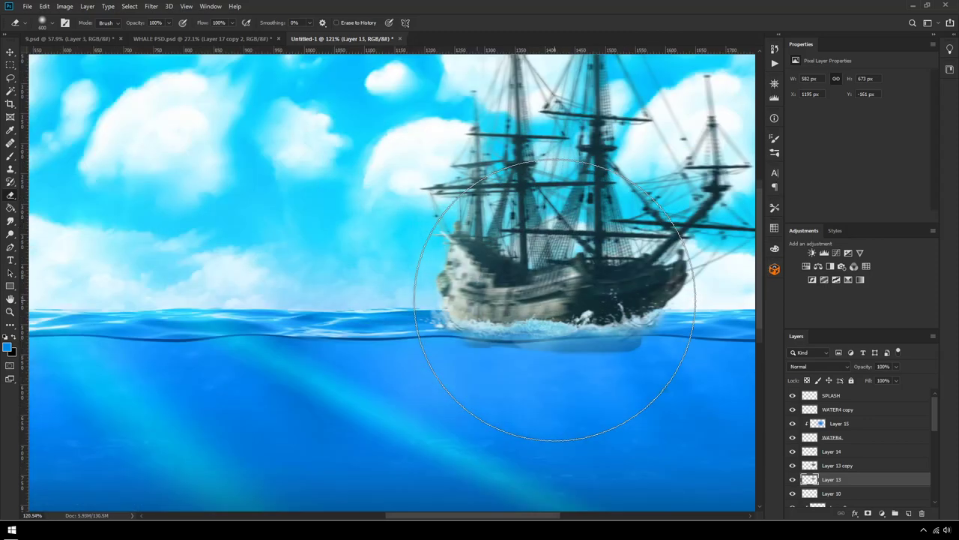
Step: Reduce the soft eraser's size and erase over the middle of the hull down to the waterline on the blurred Layer 13 copy
key("bracketleft")
key("bracketleft")
key("bracketleft")
key("bracketleft")
key("bracketleft")
key("bracketleft")
key("bracketleft")
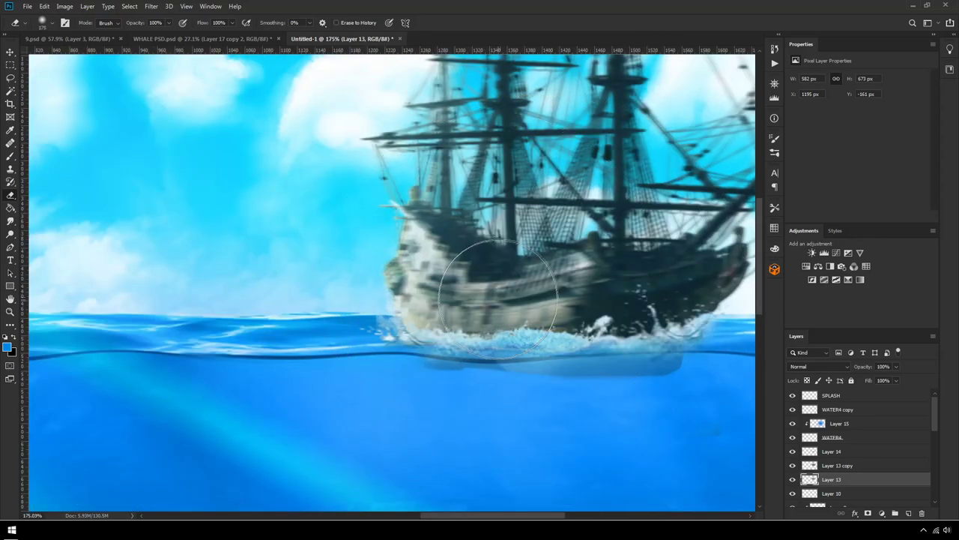
left_click(833, 465)
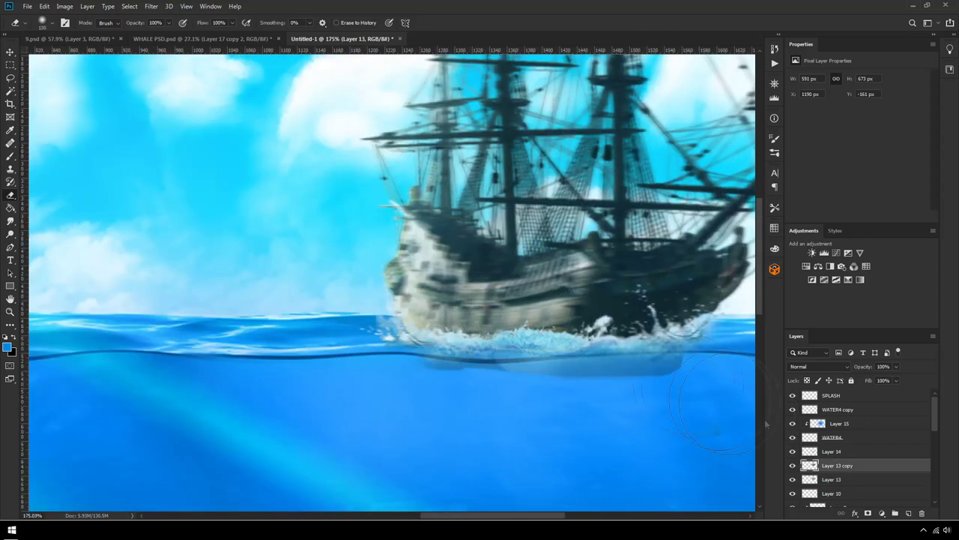
mouse_move(532, 284)
left_mouse_down()
mouse_move(520, 284)
mouse_move(610, 283)
mouse_move(569, 293)
mouse_move(526, 340)
left_mouse_up()
scroll(525, 336, "up", 7)
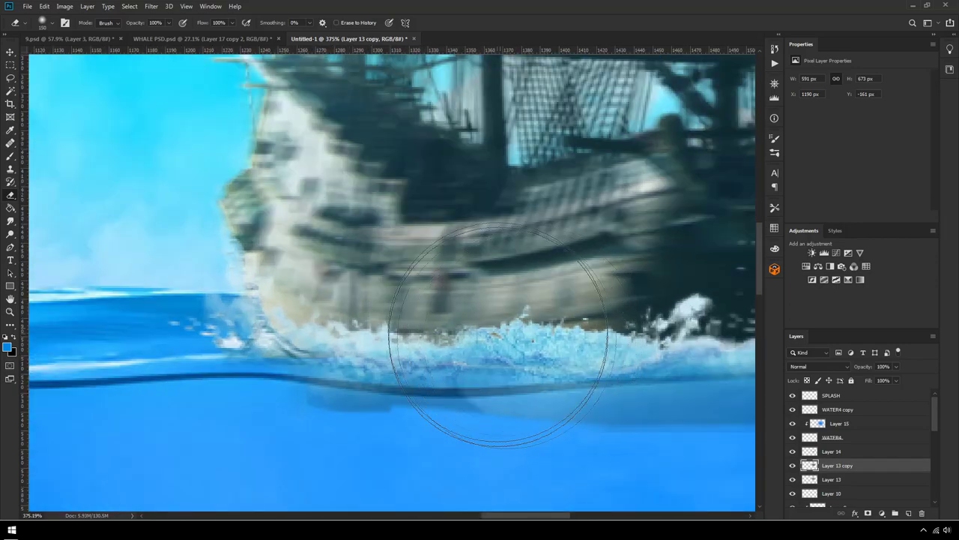
scroll(517, 329, "down", 5)
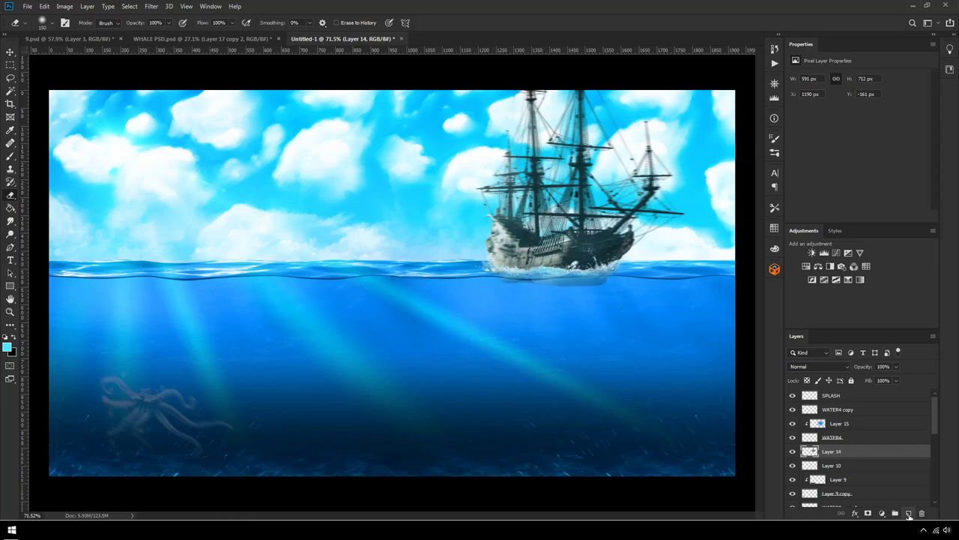
Step: Add a new layer clipped to Layer 14 and paint soft light cyan over the ship with an 800 px brush
left_click(909, 513)
right_click(832, 452)
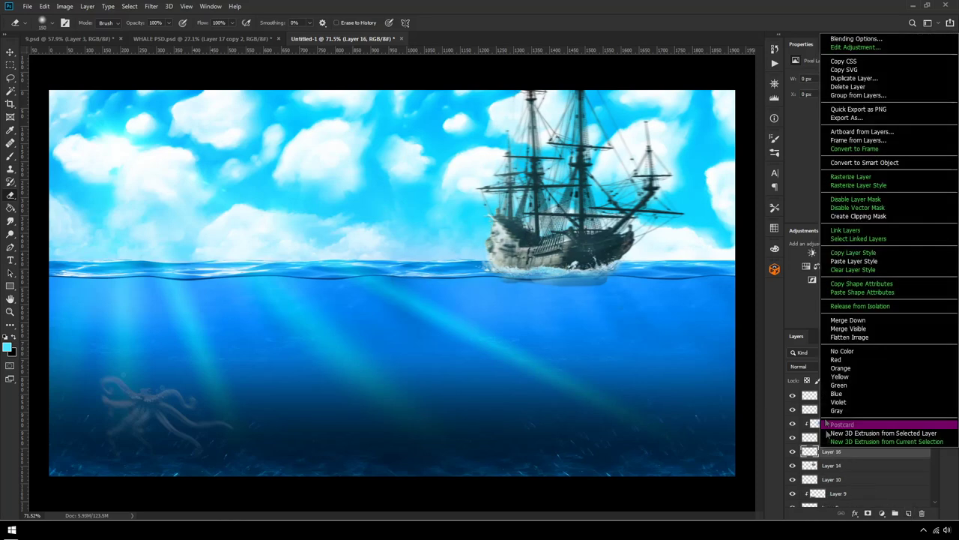
left_click(844, 216)
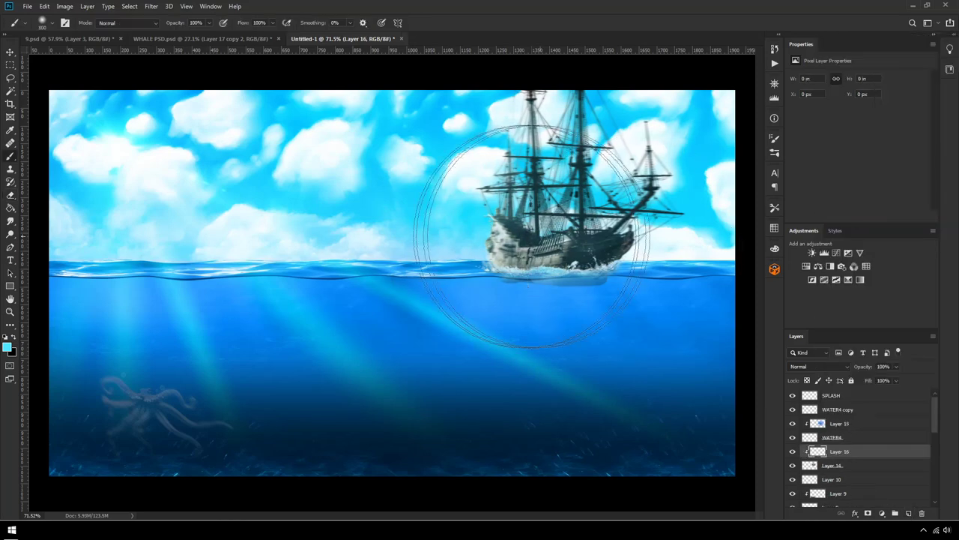
mouse_move(554, 194)
left_mouse_down()
mouse_move(523, 204)
mouse_move(559, 167)
mouse_move(599, 171)
mouse_move(508, 145)
left_mouse_up()
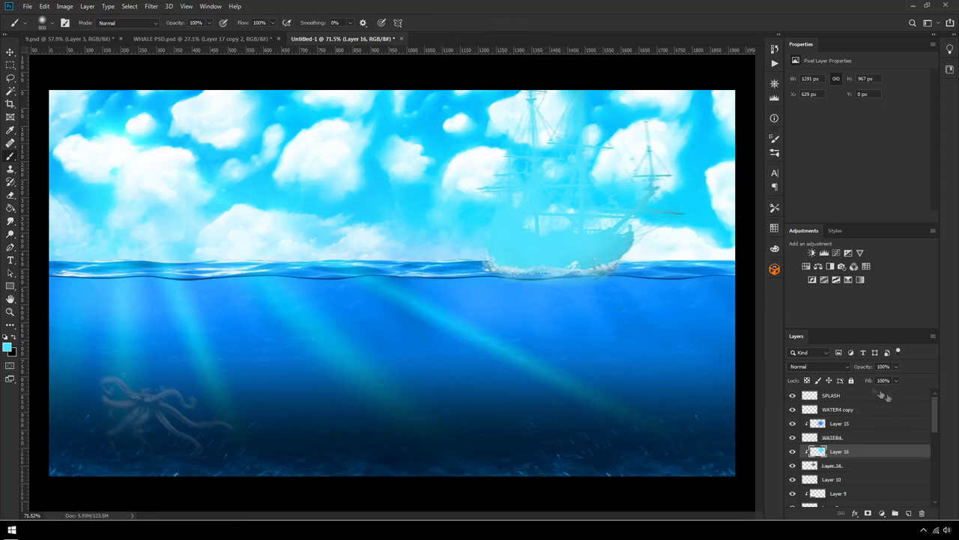
Step: Set the clipped cyan layer's blending mode to Hard Light and lower its opacity to 22%
left_click(823, 367)
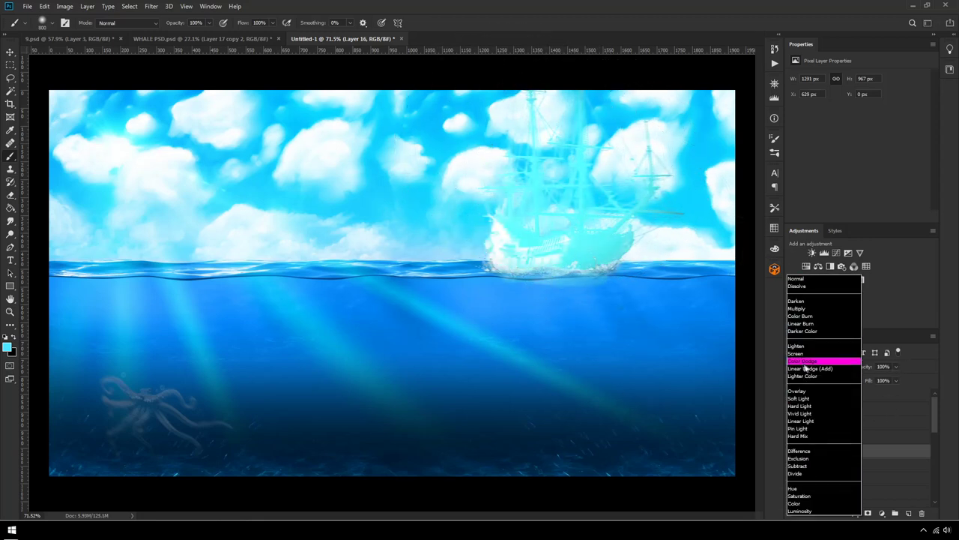
left_click(802, 406)
left_click_drag(886, 380, 862, 381)
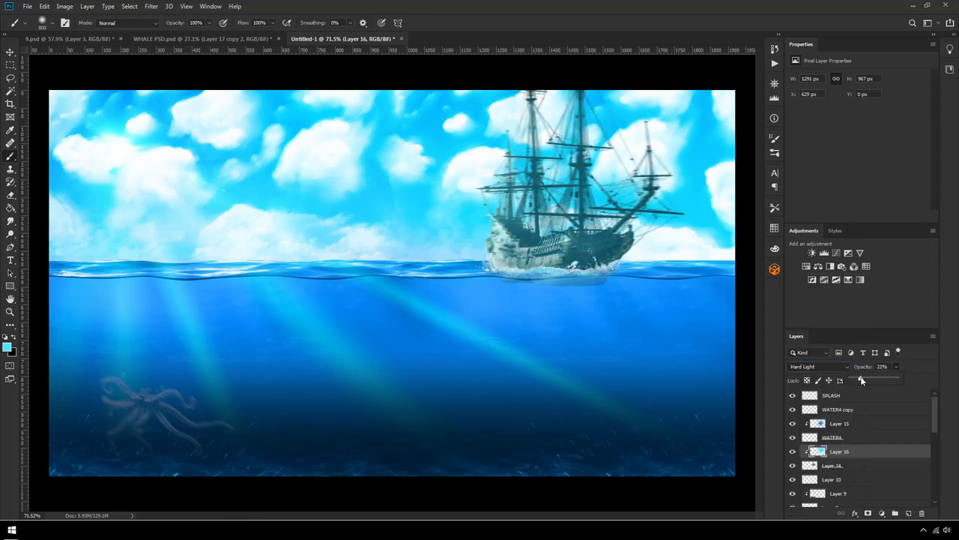
key("e")
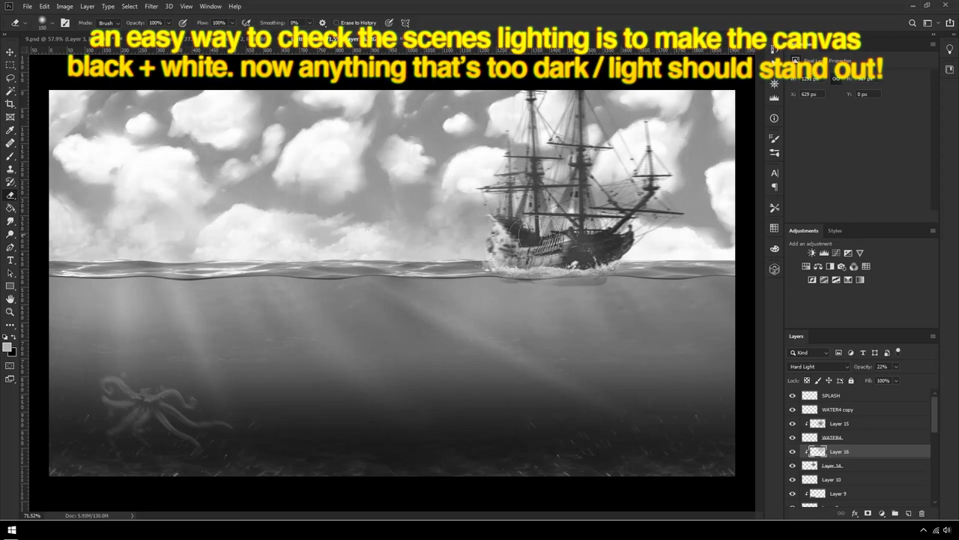
scroll(554, 238, "down", 6)
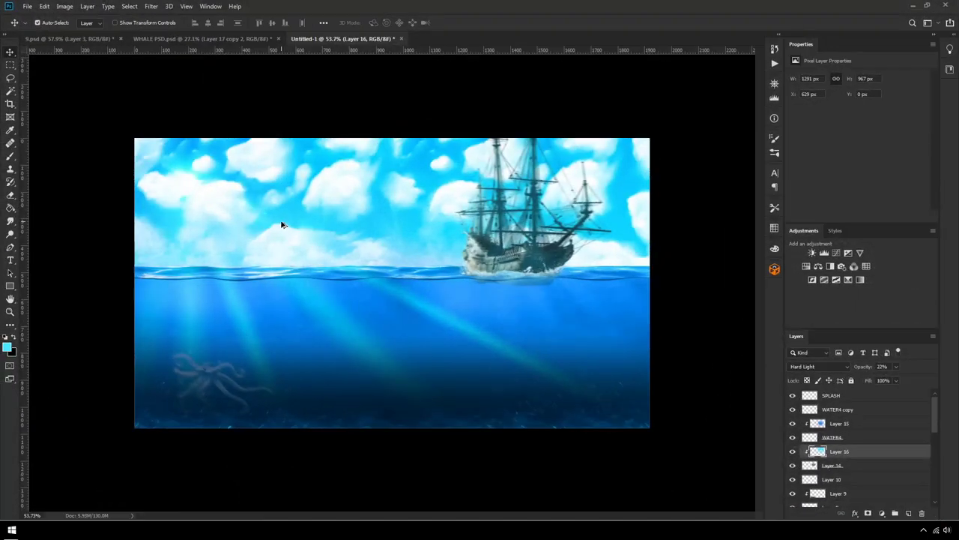
key("ctrl+0")
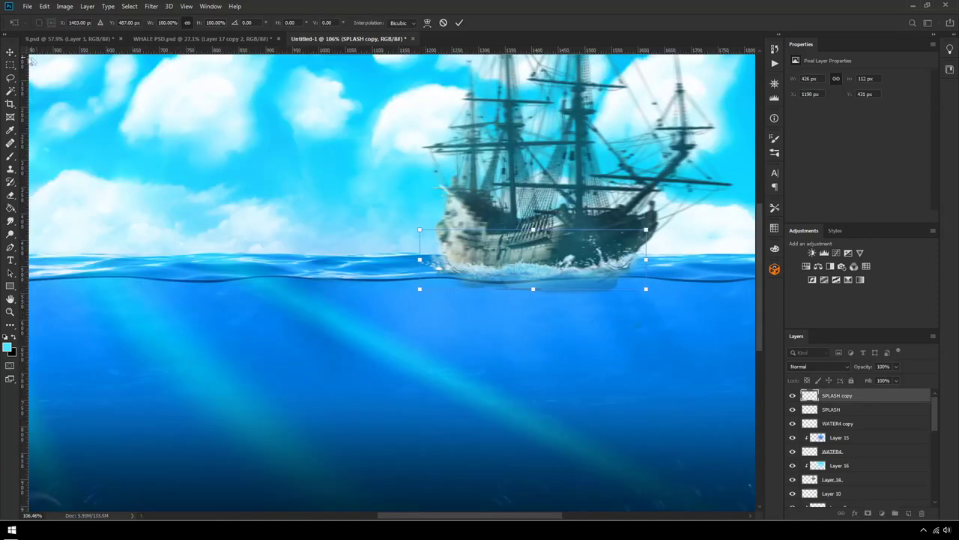
Step: Discard the existing SPLASH copy, and merge fresh duplicates of the SPLASH and WATER4 copy layers into one layer
left_click(10, 52)
key("Delete")
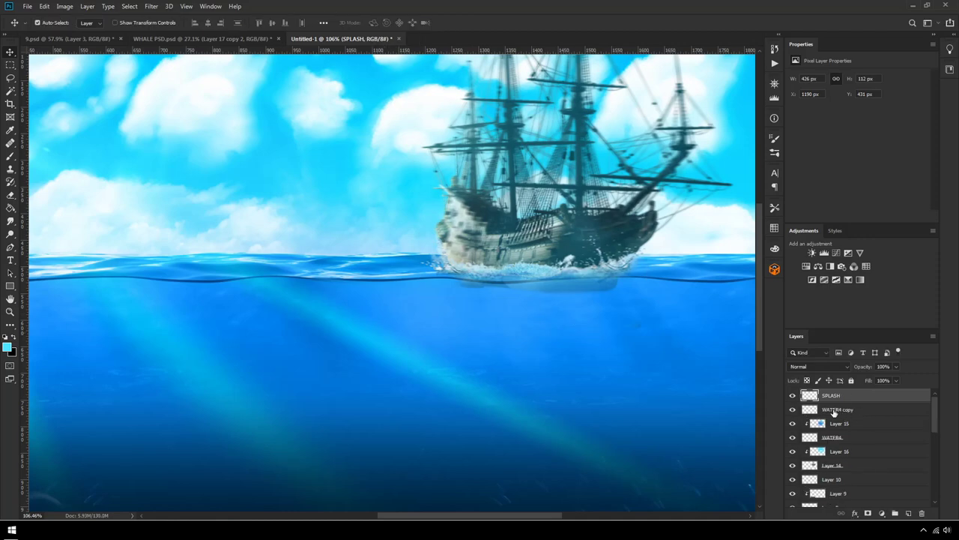
left_click(834, 411, "shift")
key("ctrl+j")
right_click(835, 406)
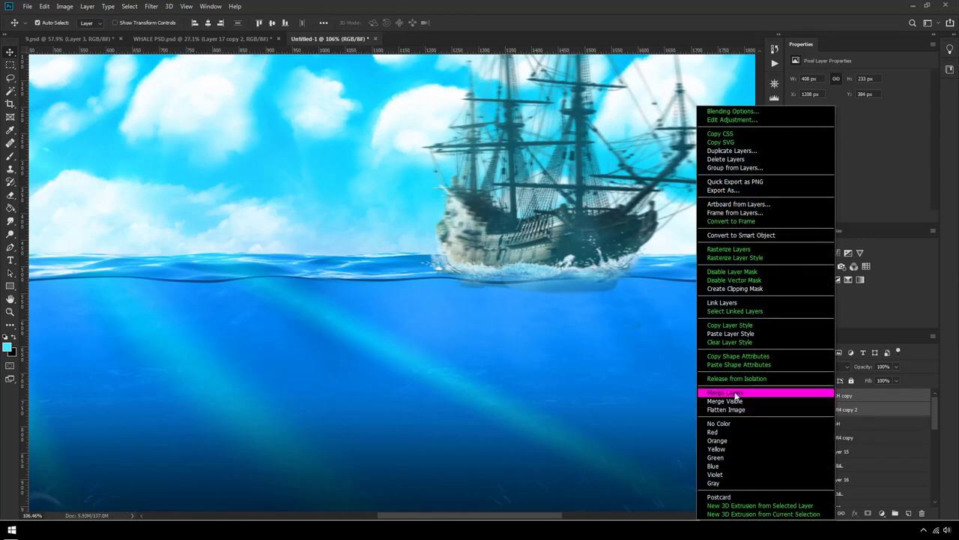
left_click(736, 395)
Step: Enlarge the merged splash copy around the ship's hull to about 513 x 278 px
key("ctrl+t")
left_click_drag(647, 204, 627, 215)
left_click_drag(672, 219, 676, 219)
key("Return")
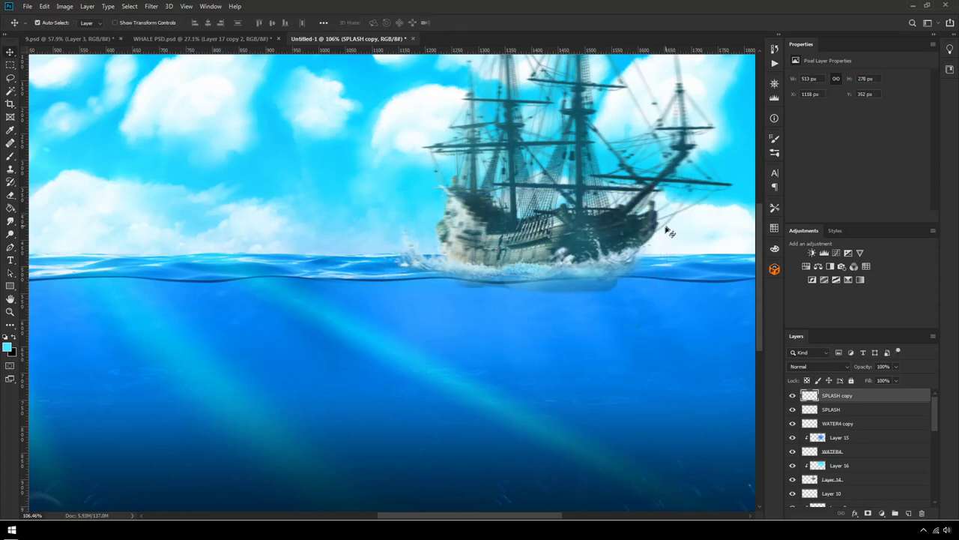
Step: Set the enlarged splash copy's blending mode to Overlay and check how it blends around the hull
left_click(806, 367)
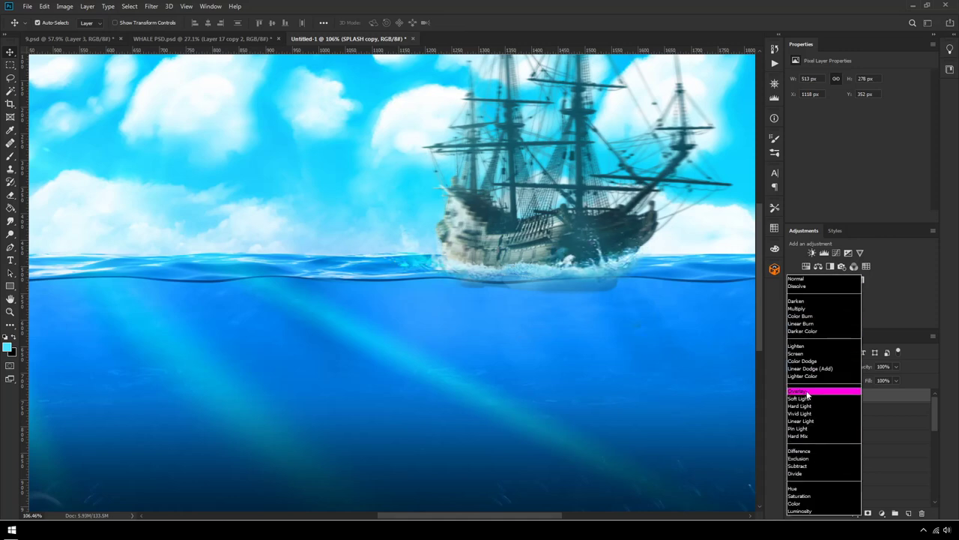
left_click(822, 390)
scroll(454, 276, "up", 2)
scroll(454, 275, "up", 2)
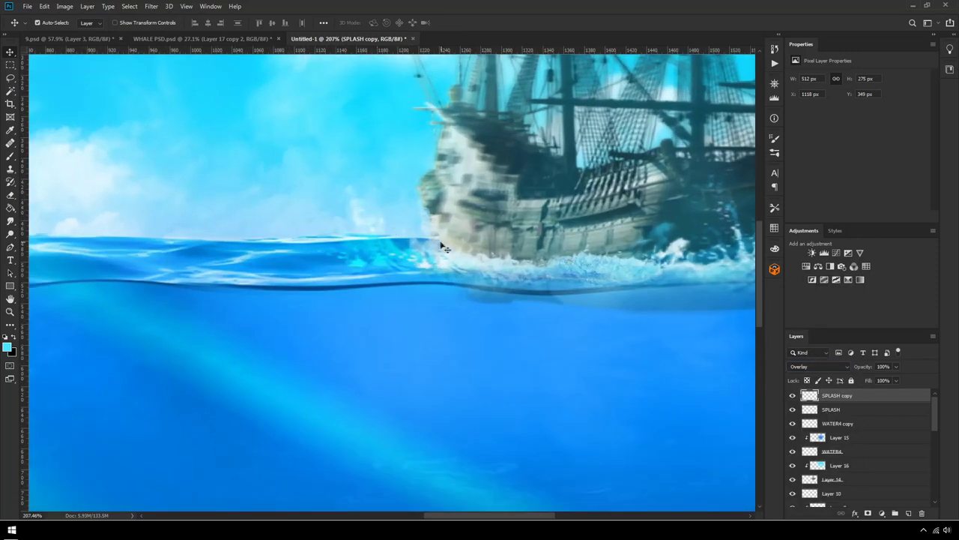
scroll(435, 260, "down", 6)
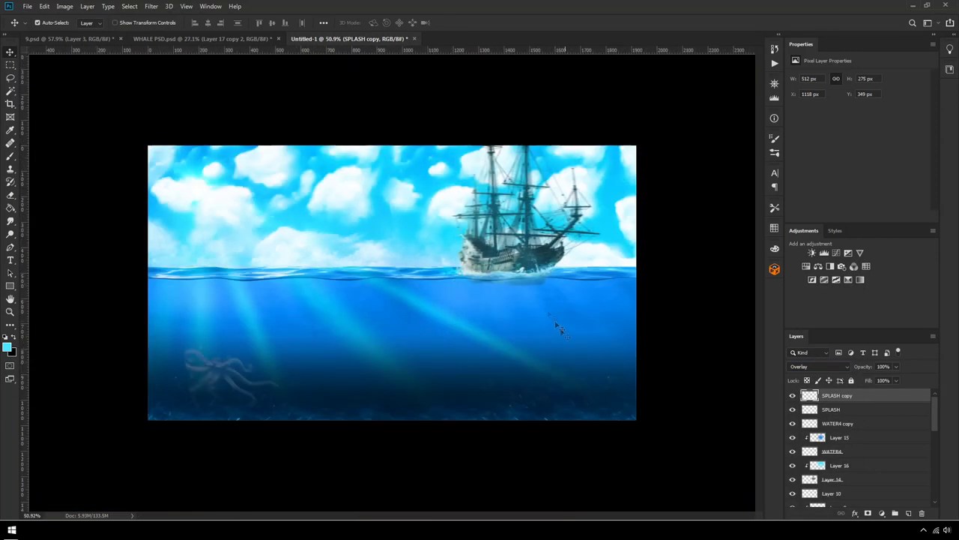
key("e")
scroll(500, 271, "up", 5)
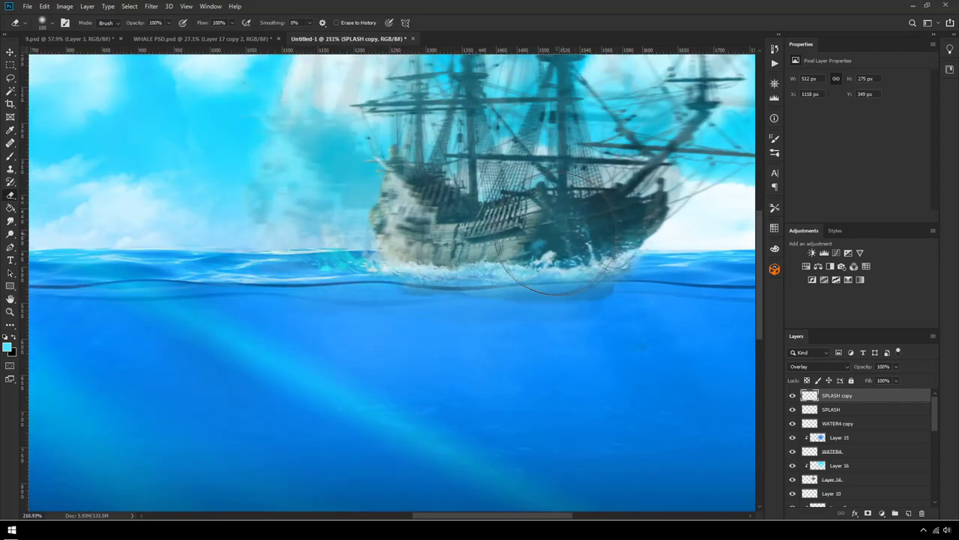
scroll(489, 234, "down", 6)
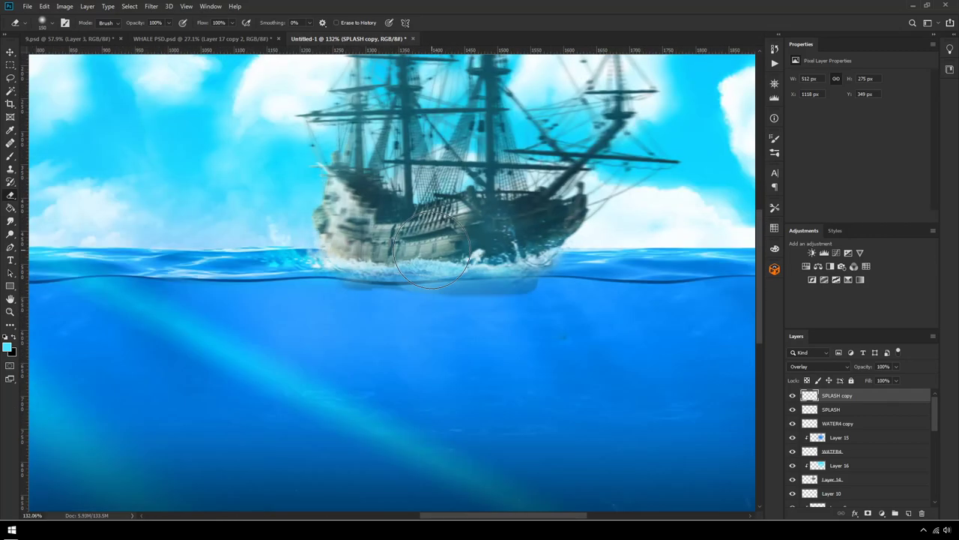
Step: Paint soft white across the lower water on a new layer with an 800 px brush and set it to Overlay
left_click(908, 513)
key("b")
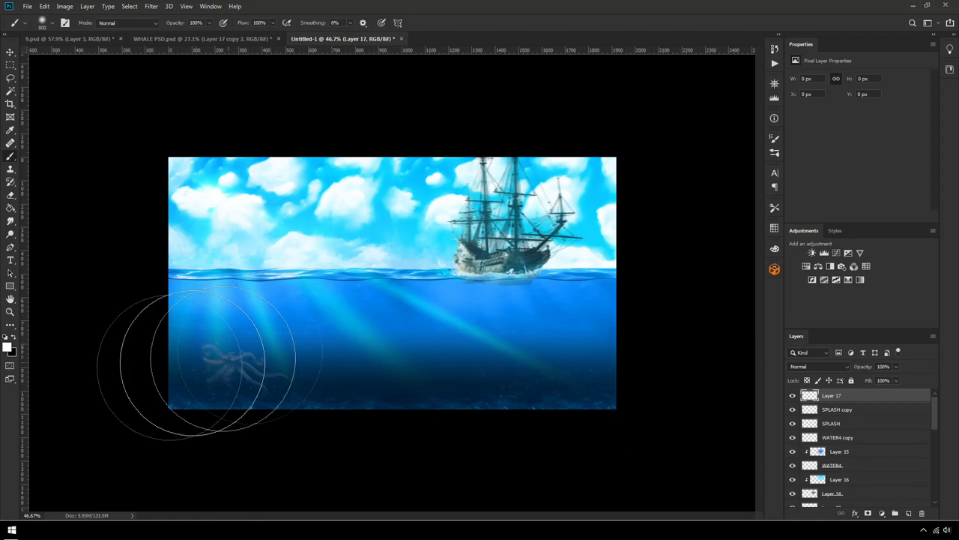
mouse_move(667, 428)
left_mouse_down()
mouse_move(475, 439)
mouse_move(194, 434)
left_mouse_up()
left_click(818, 366)
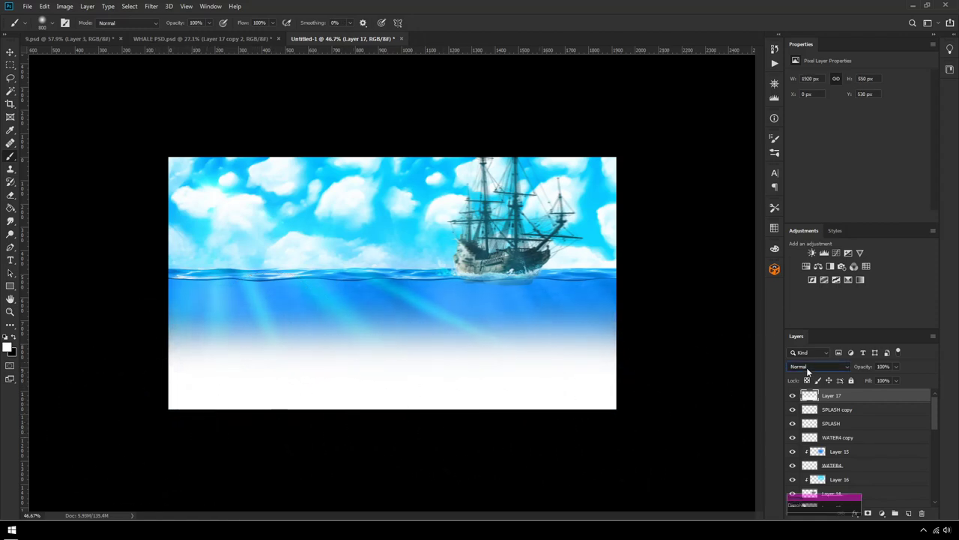
left_click(817, 392)
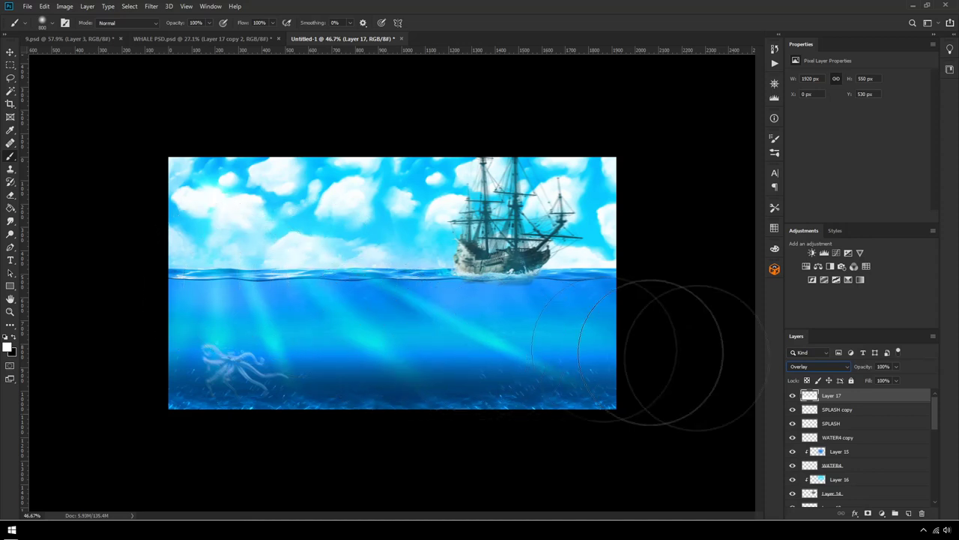
Step: Erase the upper part of Layer 17's glow with a soft 800 px eraser and lower the layer's opacity to about 74%
key("e")
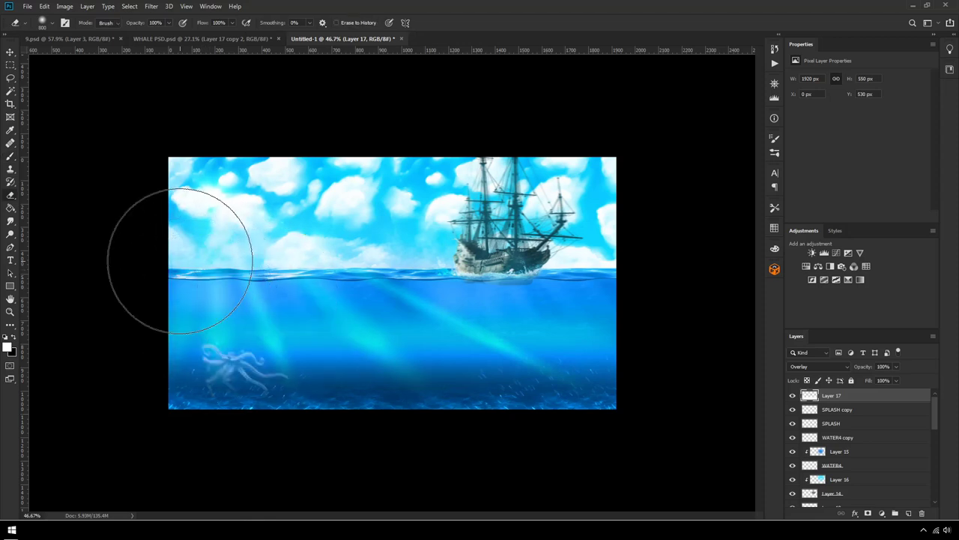
left_click_drag(378, 254, 615, 288)
scroll(327, 343, "down", 1)
left_click(793, 396)
left_click(792, 396)
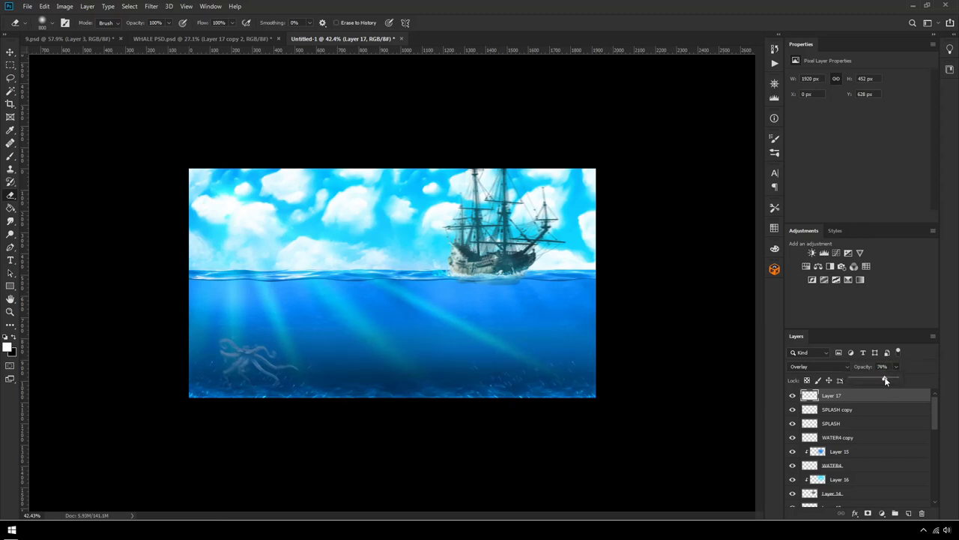
Step: Paint soft black shading along the edges of the underwater area on a new layer and reduce the layer's opacity
left_click(908, 514)
key("b")
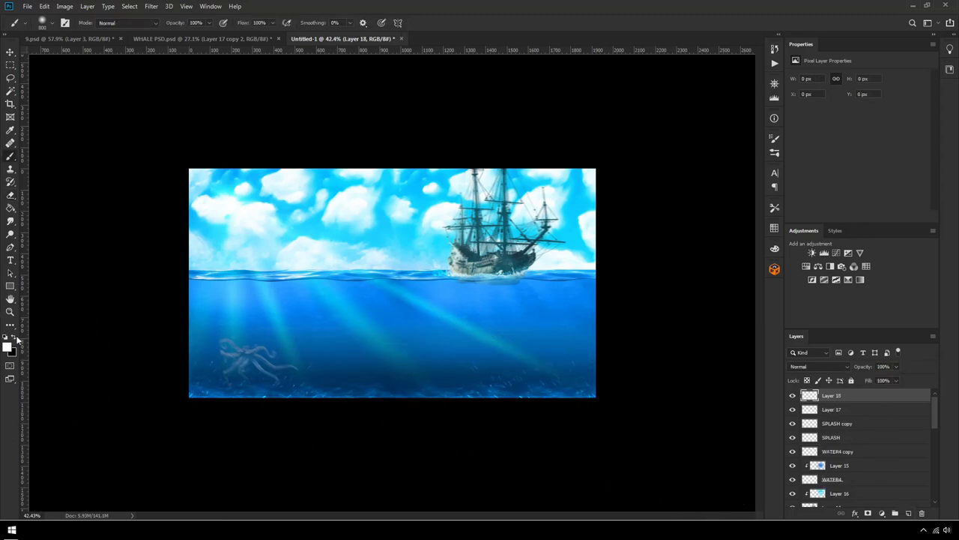
key("ctrl+z")
left_click(123, 332)
key("ctrl+z")
left_click(114, 306)
mouse_move(119, 363)
left_mouse_down()
mouse_move(142, 435)
mouse_move(210, 469)
mouse_move(410, 483)
mouse_move(555, 477)
mouse_move(641, 455)
mouse_move(665, 429)
mouse_move(685, 324)
left_mouse_up()
left_click_drag(897, 373, 886, 380)
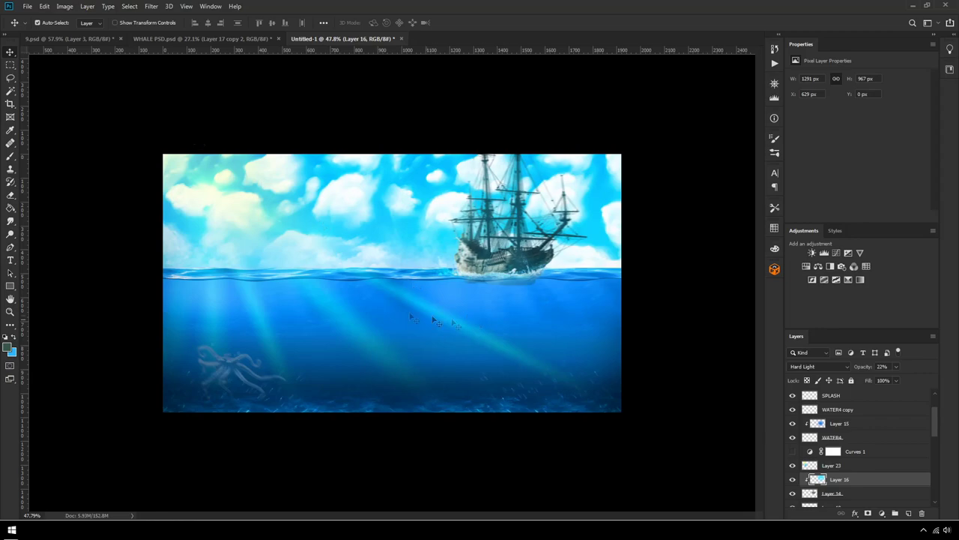
Step: Paste the palm island photo as a new layer above Layer 16 and shift it away from the ship
key("ctrl+v")
scroll(412, 300, "up", 3)
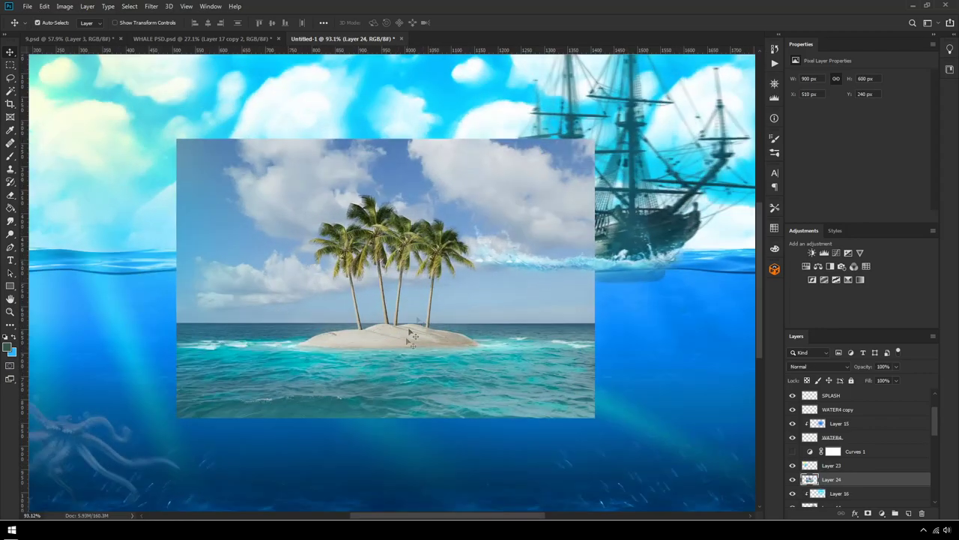
scroll(411, 332, "down", 2)
left_click_drag(395, 317, 345, 317)
Step: Trace the sandbank and its four palms with a Pen path and cut the island out of the photo's background
left_click(10, 247)
scroll(247, 237, "up", 1)
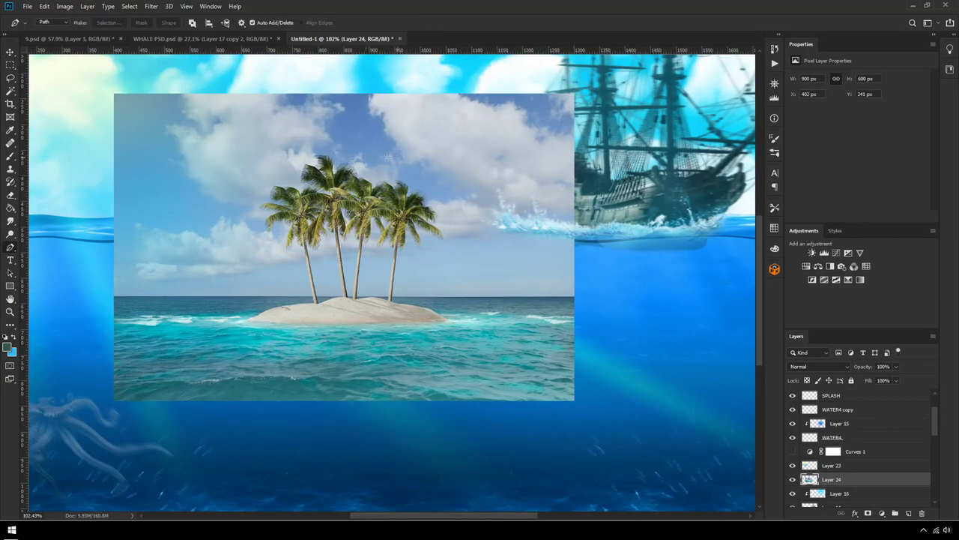
scroll(282, 323, "up", 3)
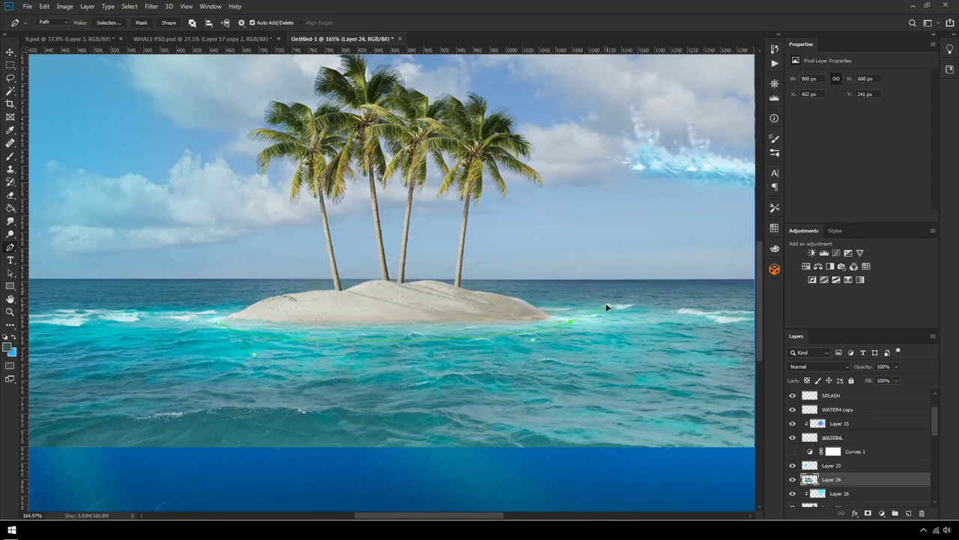
left_click(541, 311)
left_click(483, 162)
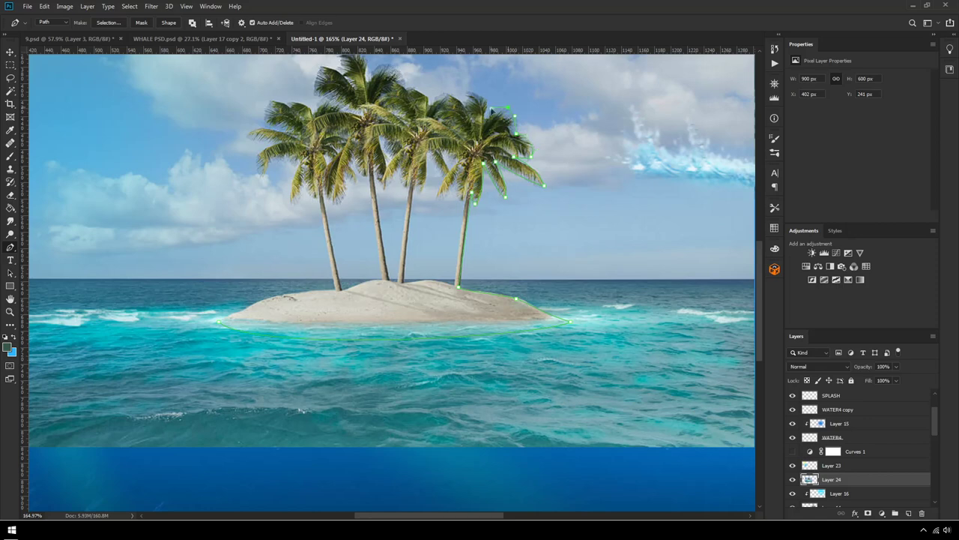
scroll(370, 84, "up", 1)
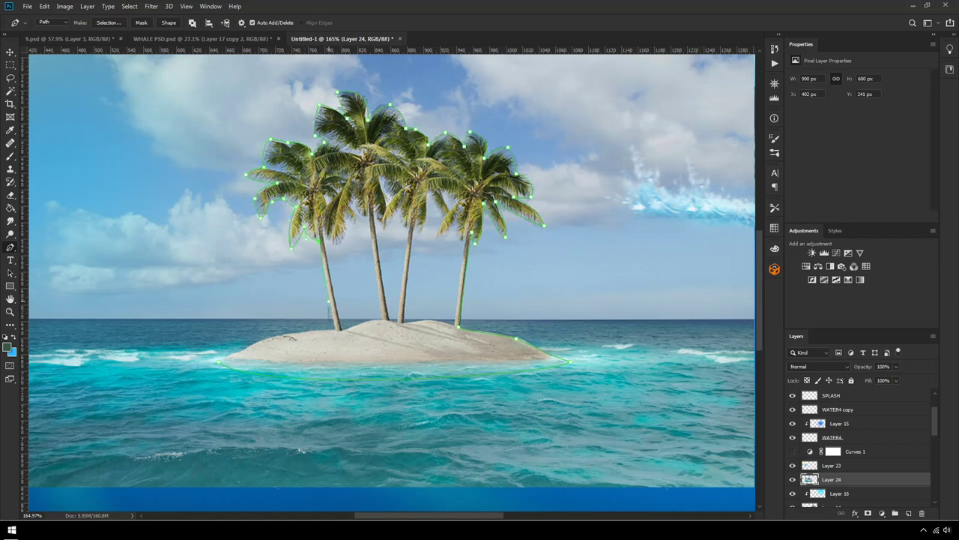
right_click(218, 361)
left_click(285, 152)
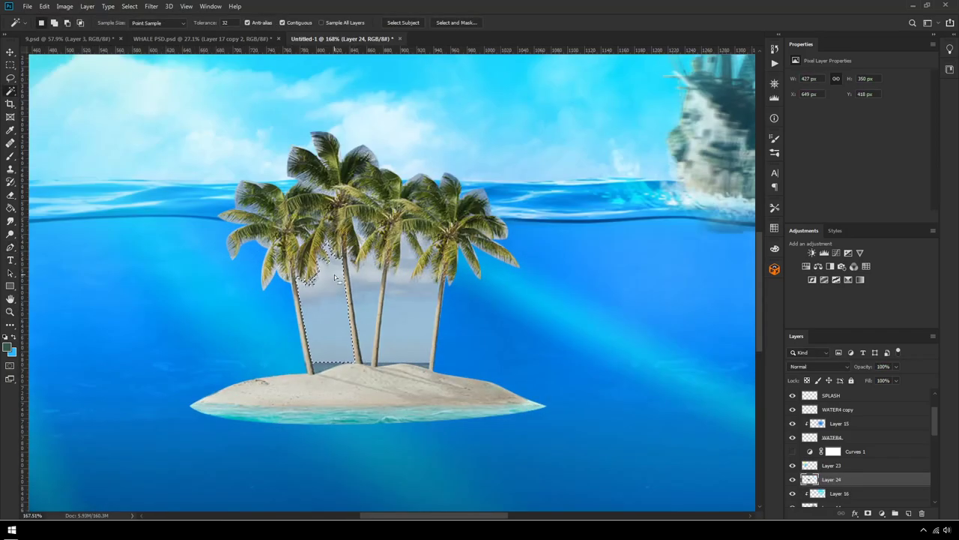
Step: Delete the leftover sky between the palm trunks using Magic Wand selections and clear the selection
key("Delete")
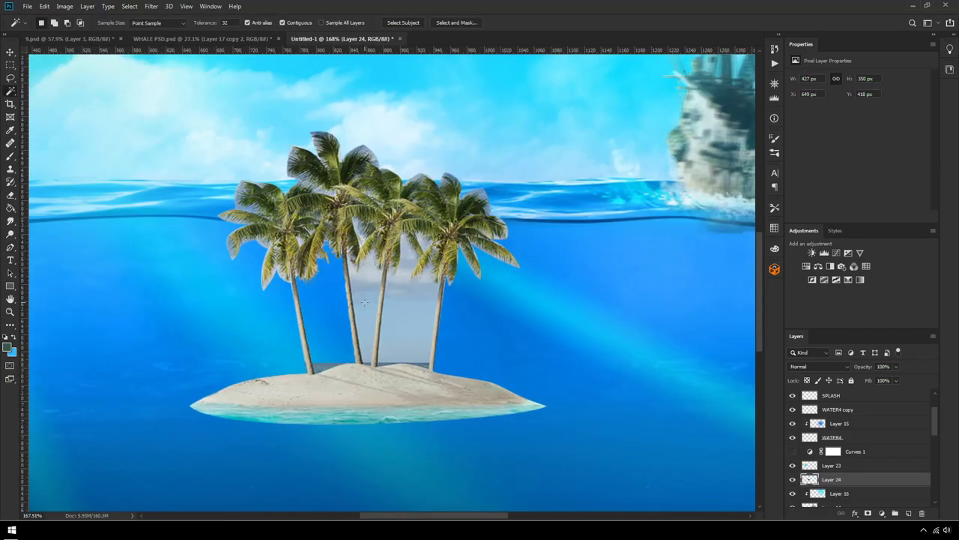
left_click(367, 284, "shift")
key("Delete")
key("ctrl+d")
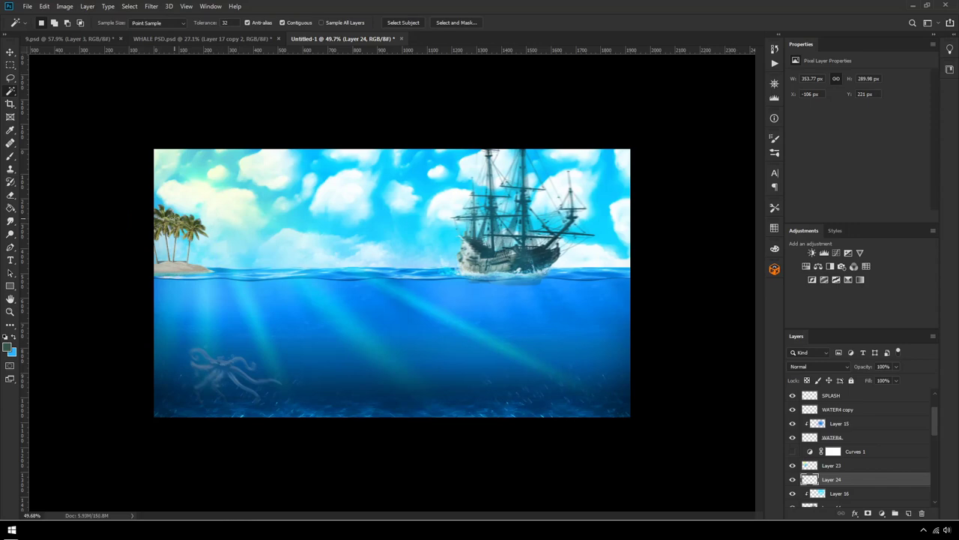
Step: Clip a Color Balance adjustment to the palm island, with midtones at Cyan–Red -26 and Yellow–Blue +15, and rebalance Magenta–Green
left_click(10, 51)
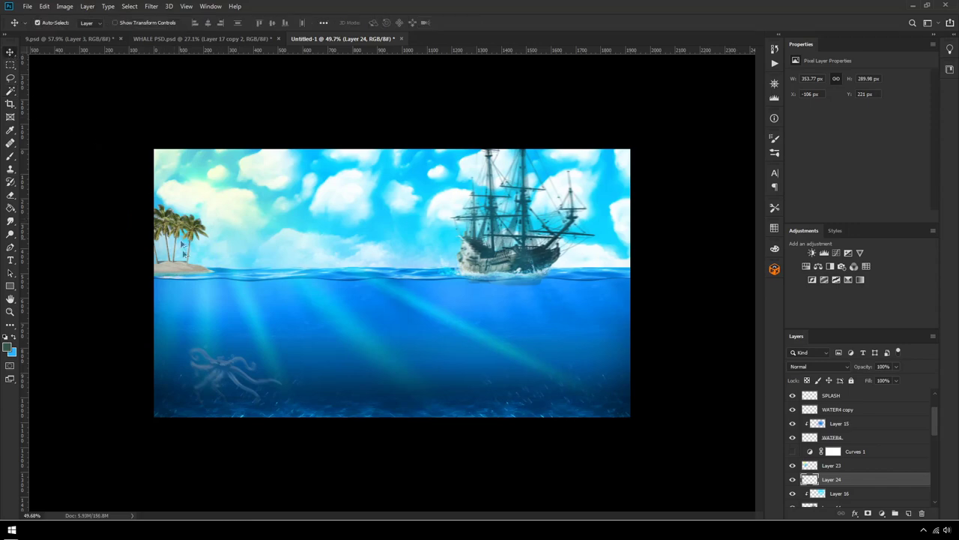
scroll(161, 280, "up", 8)
left_click_drag(398, 515, 355, 515)
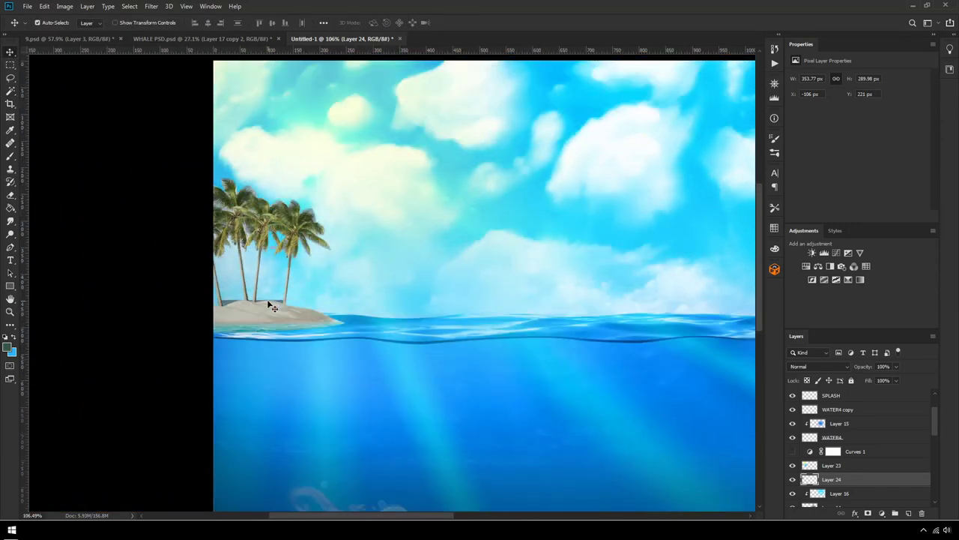
scroll(281, 297, "down", 5)
scroll(180, 270, "up", 5)
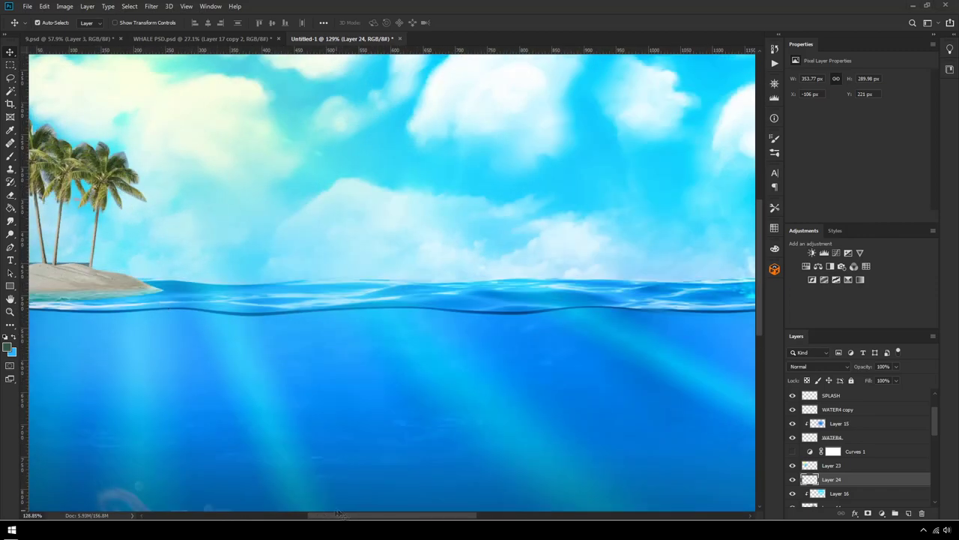
left_click_drag(337, 513, 312, 515)
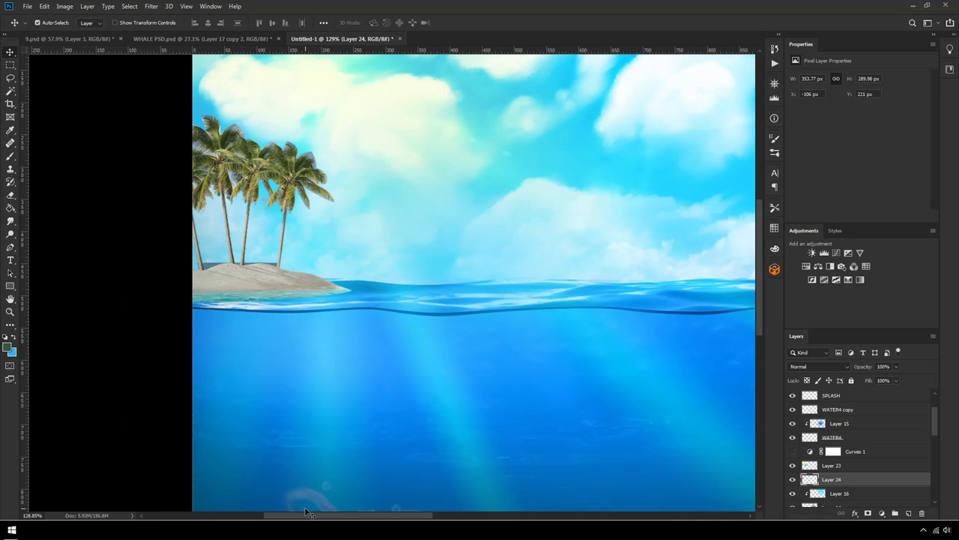
left_click(236, 272)
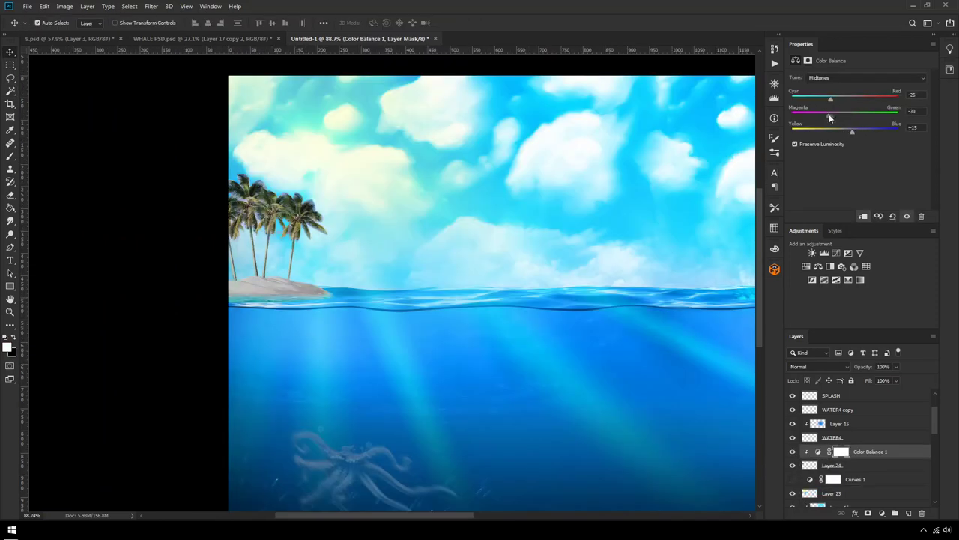
left_click_drag(830, 117, 849, 116)
Step: Clip a new Overlay layer to the palm island and paint soft white highlights and black shadows on it
left_click(865, 467)
key("ctrl+shift+alt+n")
key("b")
key("d")
key("x")
left_click(284, 150)
left_click(818, 366)
left_click(803, 387)
key("bracketleft")
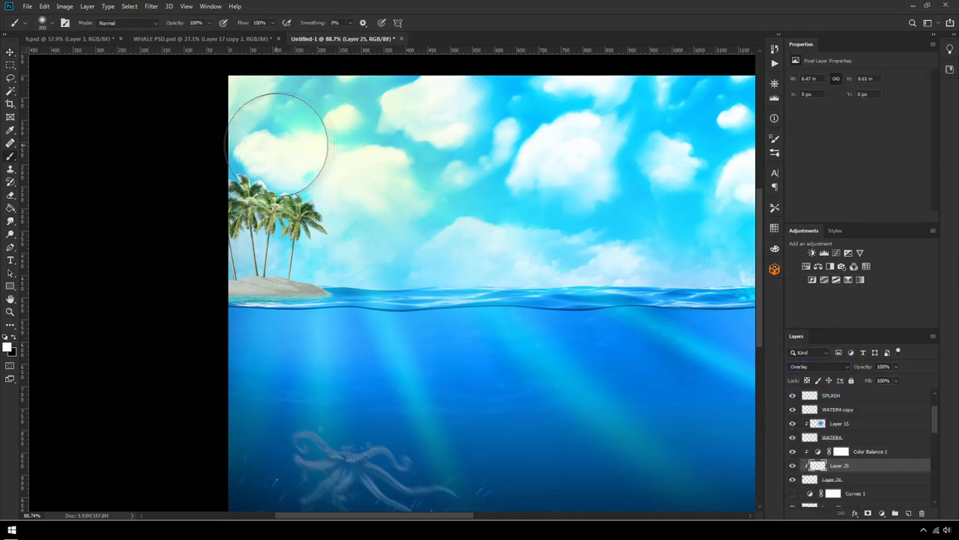
key("x")
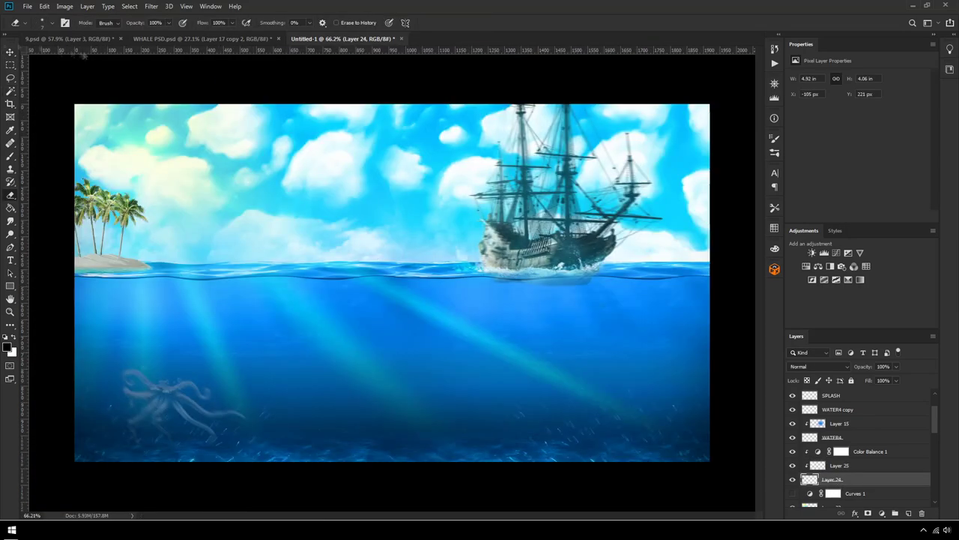
Step: Paint sampled light cyan haze over the palm island on a new clipped layer and lower its opacity to 11%
key("v")
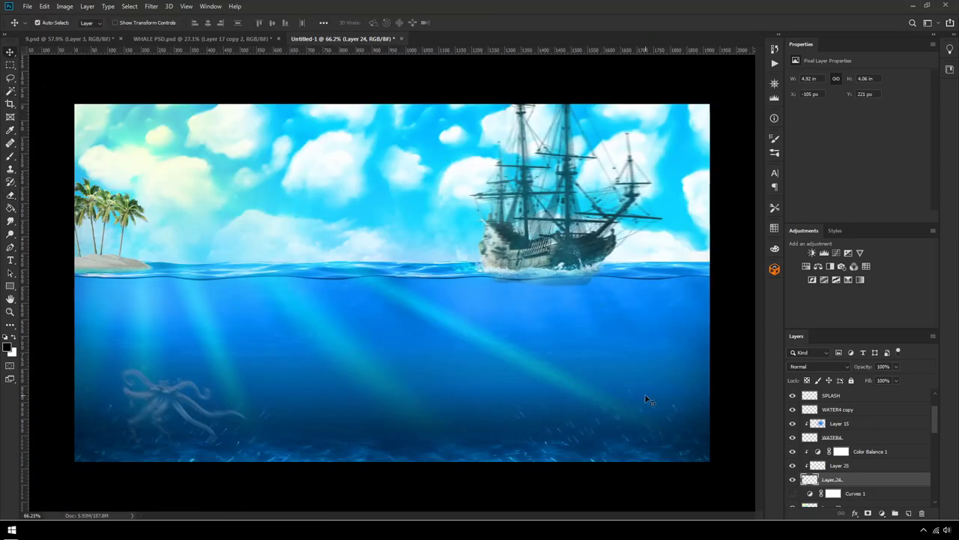
left_click(909, 513)
key("b")
left_click(212, 259, "alt")
key("]")
mouse_move(78, 228)
left_mouse_down()
mouse_move(138, 241)
mouse_move(80, 229)
mouse_move(90, 225)
left_mouse_up()
key("ctrl+z")
left_click_drag(868, 366, 847, 376)
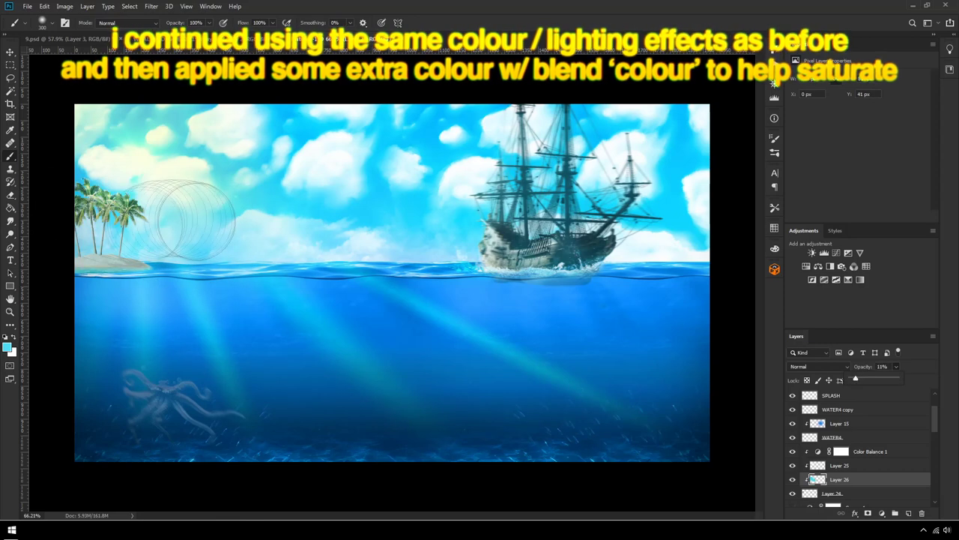
Step: Merge the island layers, then clip a yellow-painted layer to the island with the Color blend mode
left_click(851, 492)
right_click(863, 458)
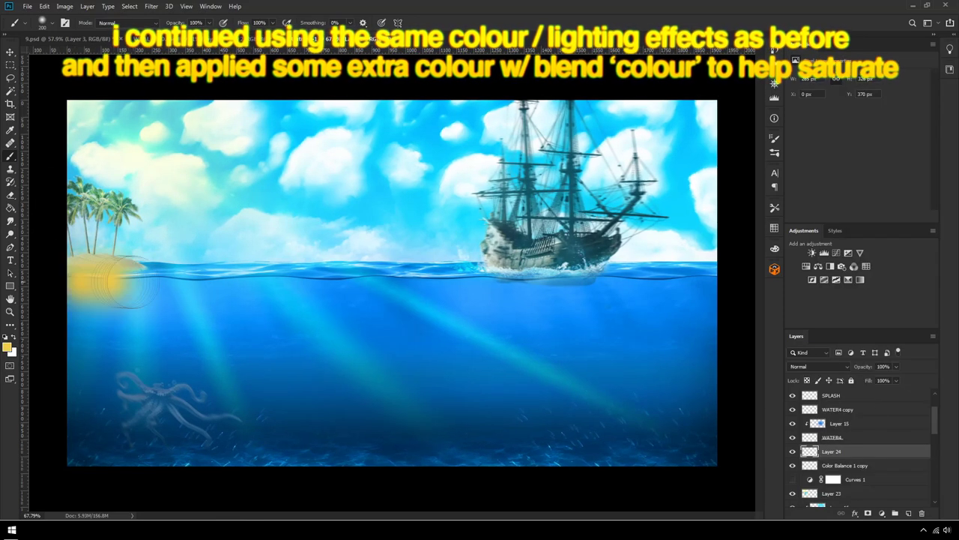
right_click(822, 450)
left_click(858, 219)
left_click(818, 367)
left_click(801, 505)
Step: Move the yellow colour up over the sandbank, erase its excess and reduce the layer's opacity to 27%
key("ctrl+t")
left_click_drag(125, 271, 121, 257)
key("Return")
key("e")
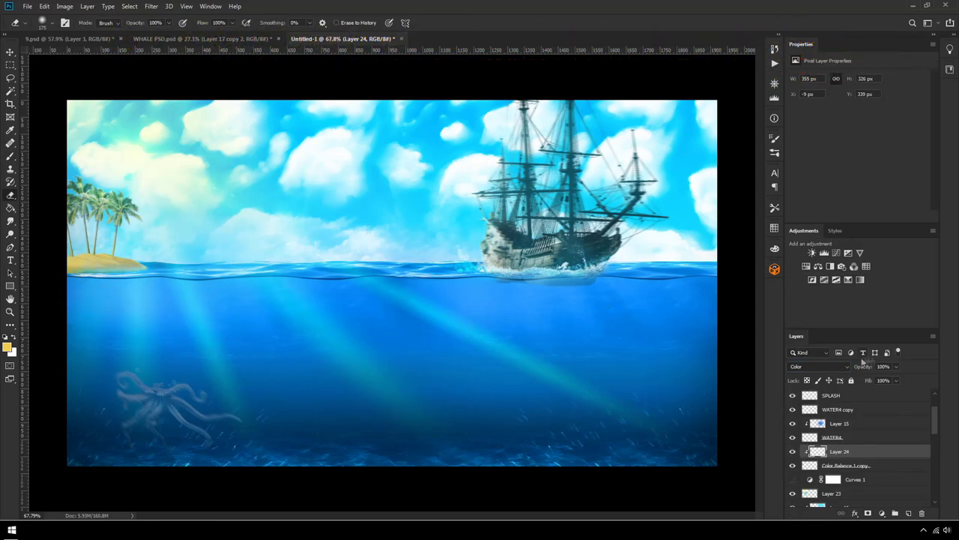
scroll(873, 381, "down", 3)
scroll(873, 381, "up", 2)
left_click_drag(873, 380, 864, 381)
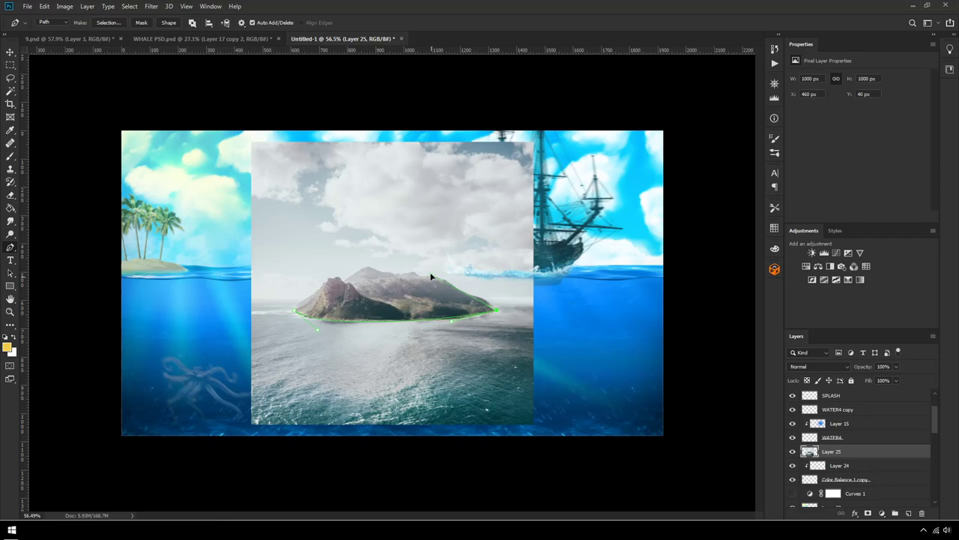
Step: Cut the rocky island out of its photo with Pen paths, removing the leftover sky above its ridgeline
left_click(108, 22)
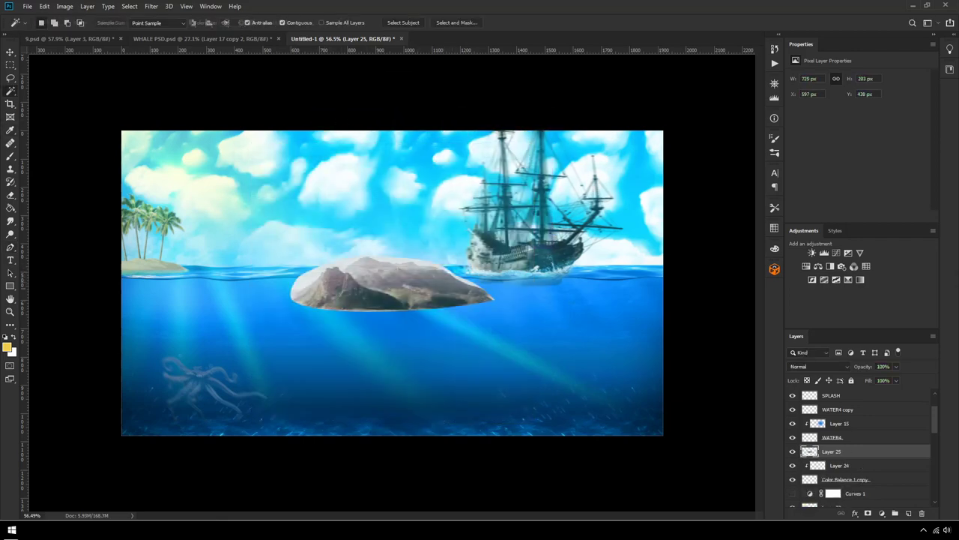
key("ctrl+plus")
key("ctrl+plus")
key("ctrl+plus")
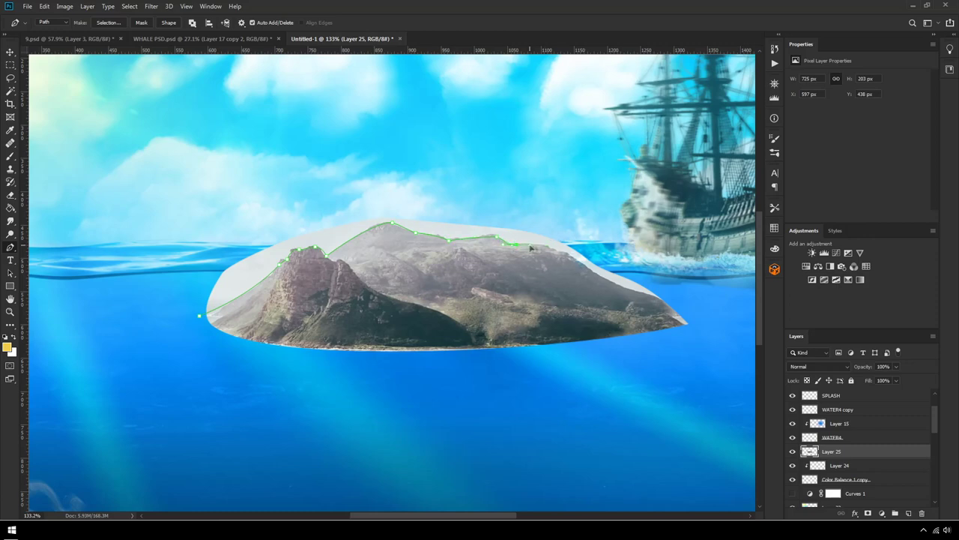
left_click(221, 164)
left_click(108, 22)
key("Return")
key("Delete")
Step: Turn the rocky island upside down with Free Transform and place it beneath the palm island
scroll(370, 279, "down", 8)
key("ctrl+t")
left_click_drag(438, 201, 347, 364)
left_click_drag(405, 287, 206, 296)
left_click_drag(281, 283, 279, 273)
left_click_drag(239, 286, 235, 278)
key("Return")
Step: Place the rock layer below the island layer and align it under the sandbank with a 1.22° rotation
left_click_drag(848, 451, 852, 472)
scroll(143, 330, "up", 9)
left_click_drag(78, 257, 259, 257)
key("ctrl+t")
left_click_drag(257, 260, 262, 252)
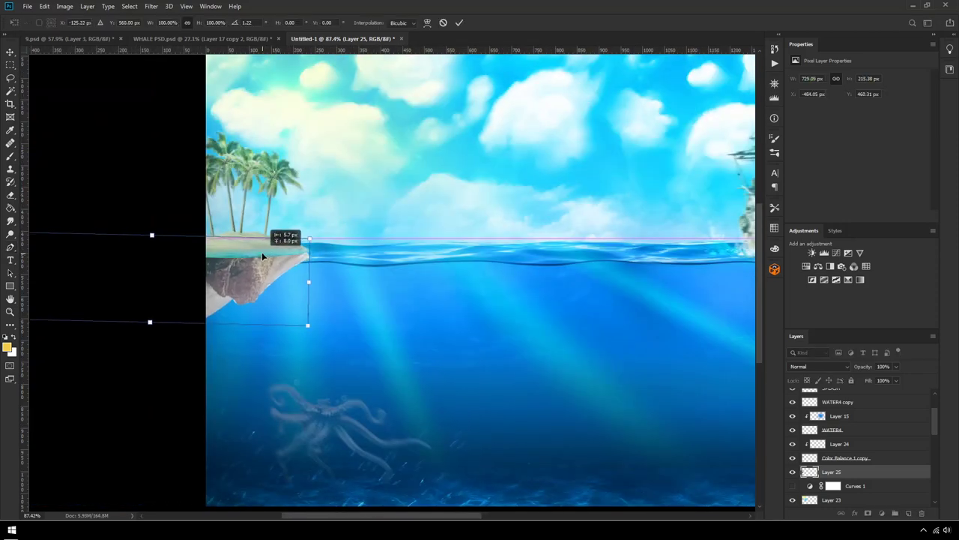
key("Return")
Step: Soften the underwater rock's outer edges with an enlarged Eraser brush
key("e")
key("bracketright")
key("bracketright")
key("bracketright")
key("bracketright")
key("bracketright")
key("bracketright")
Step: Clip a Color Balance adjustment to the underwater rock and shift its midtones toward cyan and blue
left_click(818, 266)
right_click(862, 473)
left_click(842, 237)
left_click_drag(845, 100, 822, 100)
left_click_drag(845, 132, 874, 132)
Step: Paint sampled water blue over the rock on a new clipped layer at 57% opacity
key("ctrl+shift+alt+n")
right_click(854, 469)
left_click(847, 237)
key("b")
left_click(368, 315, "alt")
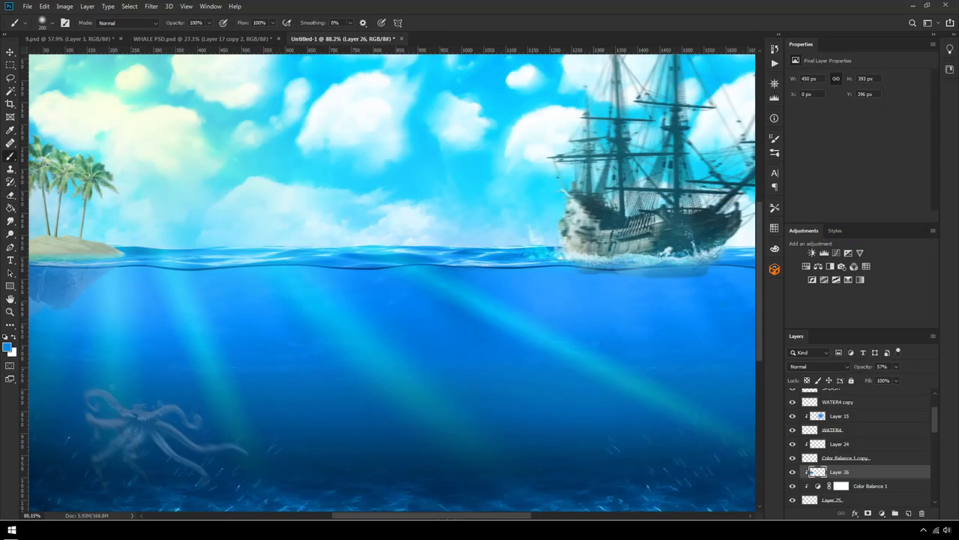
key("ctrl+minus")
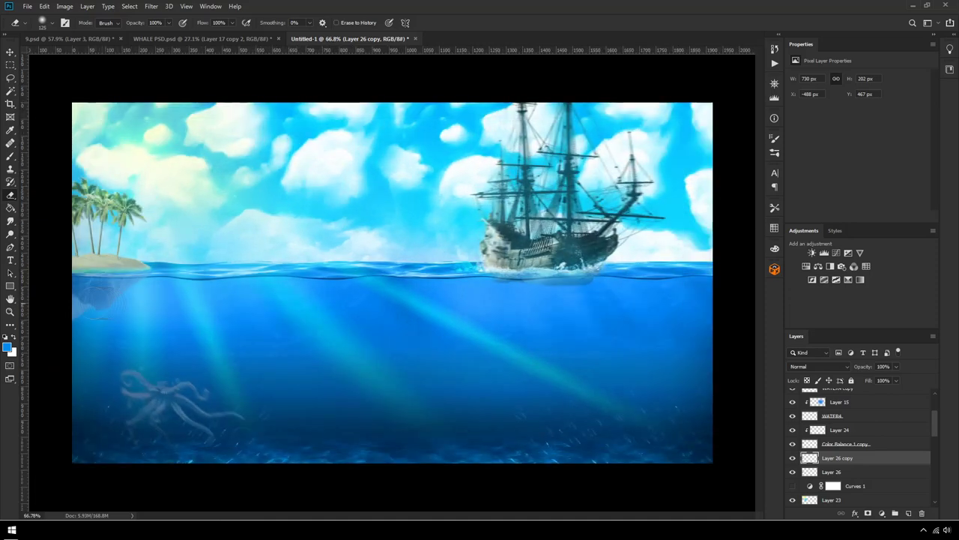
Step: Merge the duplicated rock layer with Layer 26 into a single layer
left_click(10, 53)
scroll(125, 315, "down", 3)
scroll(124, 315, "up", 2)
left_click(843, 472, "shift")
key("ctrl+e")
Step: Stretch the merged underwater rock out past the canvas edge and flatten it to 912 x 174 px
scroll(391, 282, "down", 3)
key("ctrl+t")
left_click_drag(62, 289, 21, 290)
left_click_drag(126, 312, 125, 305)
key("Return")
key("e")
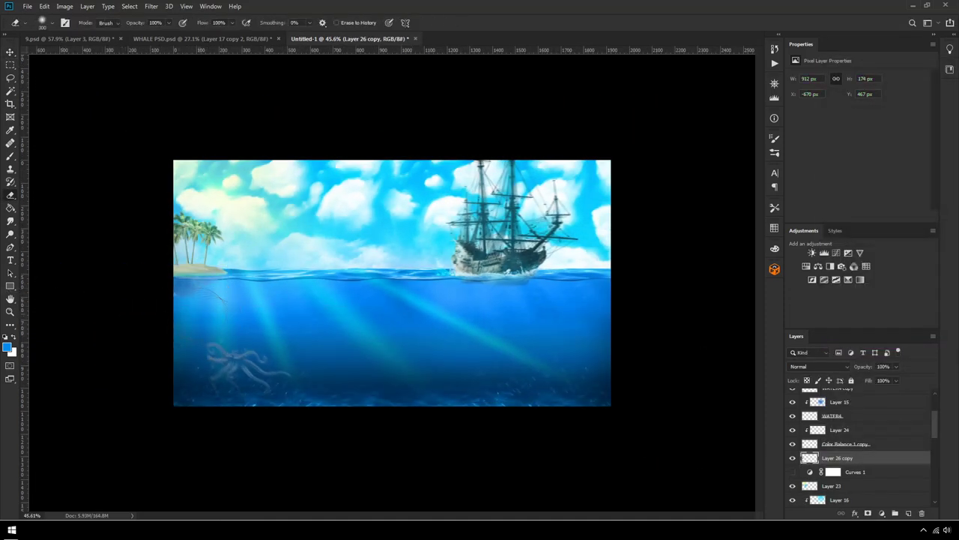
Step: Sample the surface water's blue for a 70 px Brush, try a stroke on the sandbank's shoreline and undo it
scroll(202, 275, "up", 13)
left_click(186, 280, "ctrl")
key("b")
left_click(304, 269, "alt")
key("bracketleft")
key("bracketleft")
key("bracketleft")
key("bracketleft")
key("bracketleft")
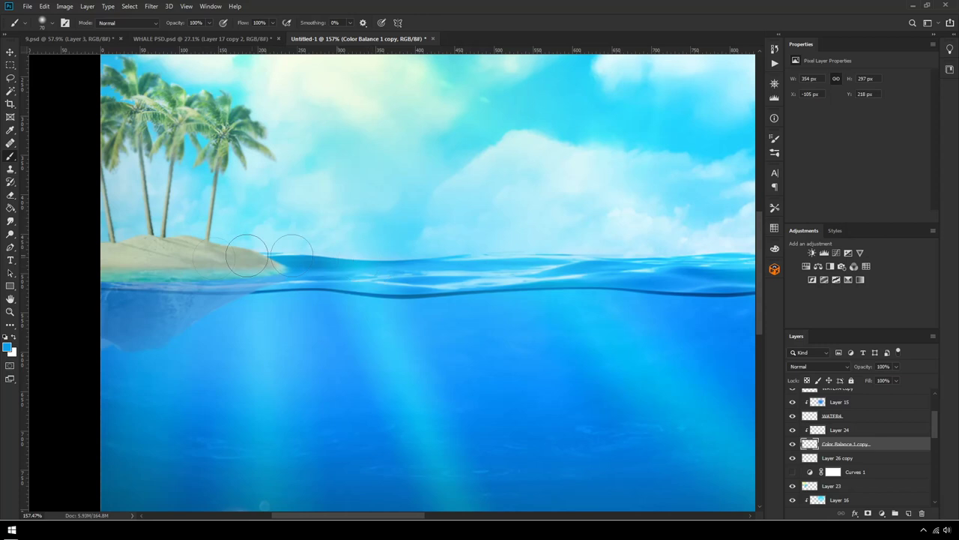
left_click_drag(161, 270, 259, 274)
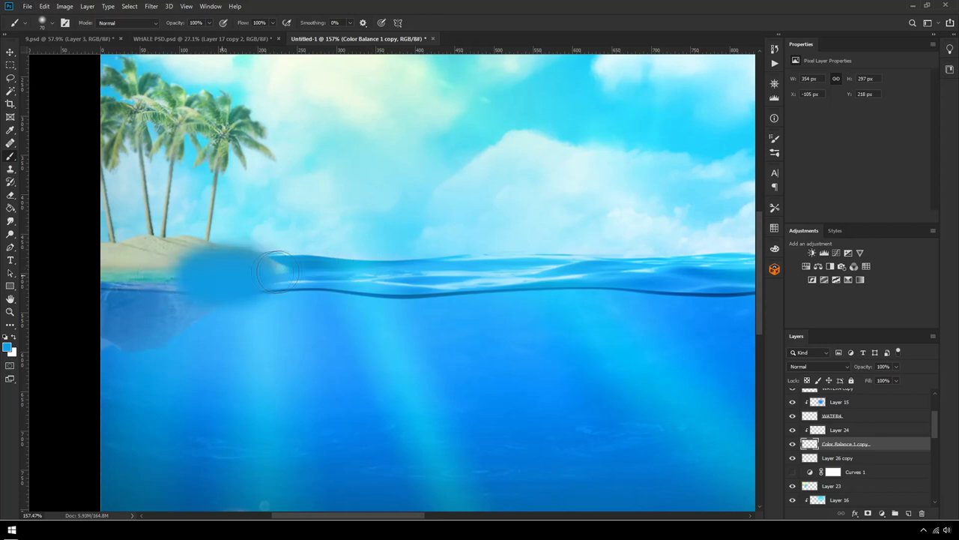
key("ctrl+z")
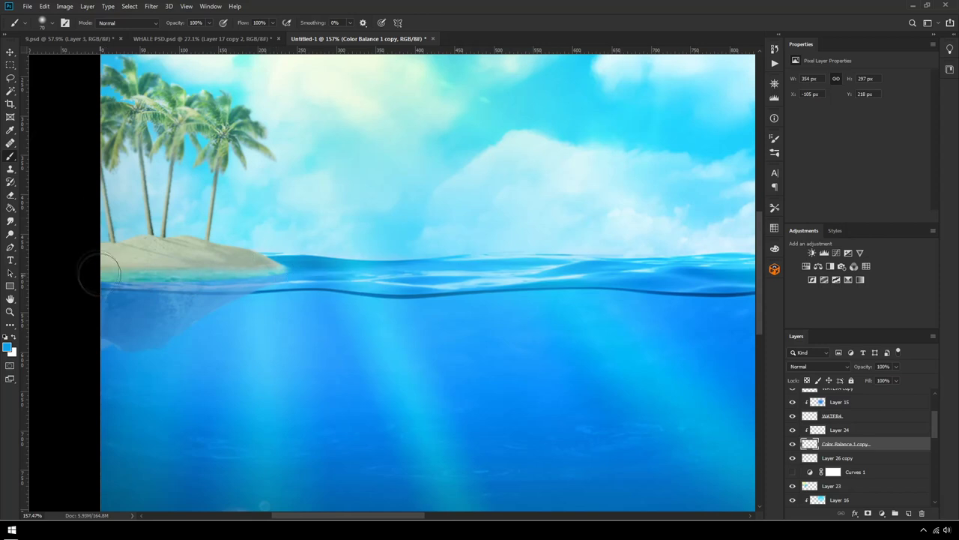
Step: Add a new clipped layer above Layer 24 and paint water blue along the sandbank's lower edge
left_click(10, 54)
left_click(218, 279)
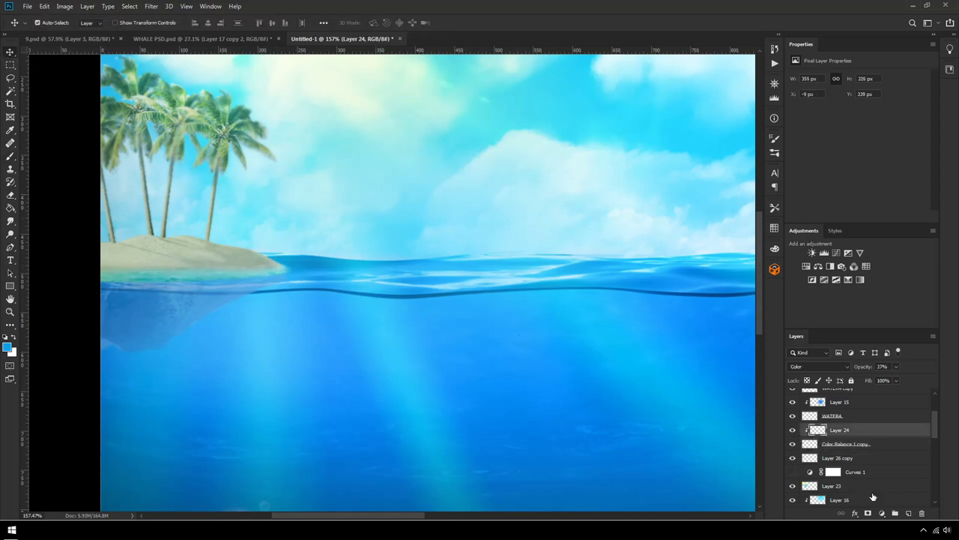
left_click(908, 513)
right_click(843, 430)
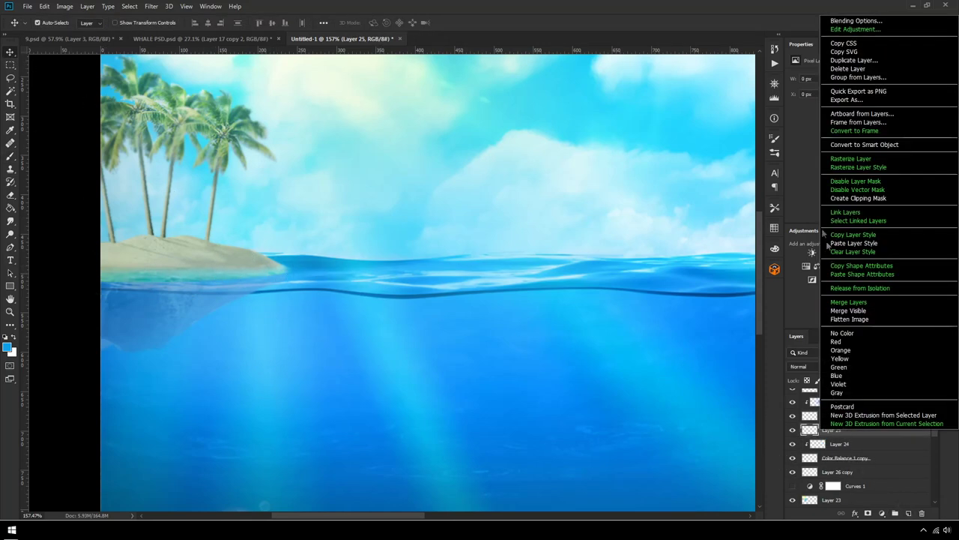
left_click(854, 198)
key("b")
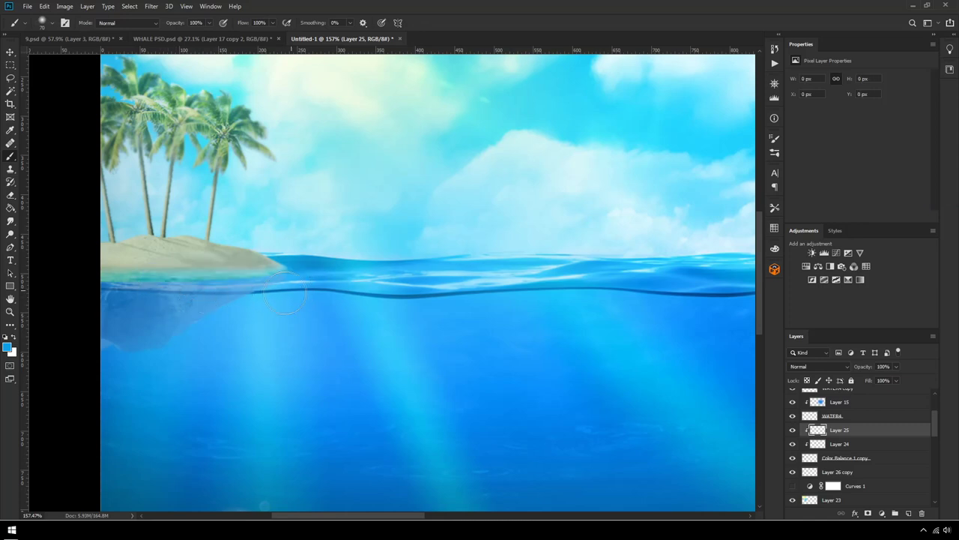
left_click_drag(236, 304, 60, 312)
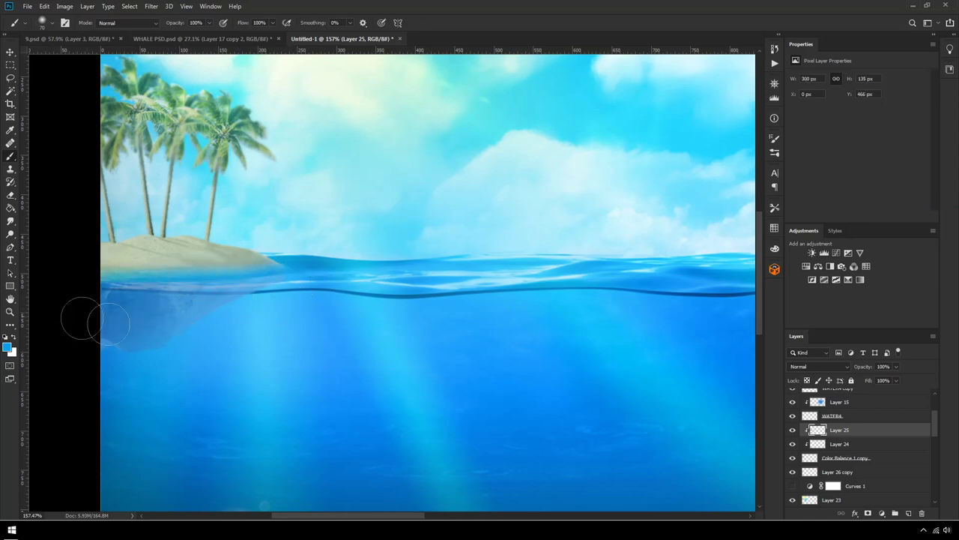
Step: Set the blue shoreline layer's blend mode to Color and compare the island with the layer hidden and shown
left_click(818, 366)
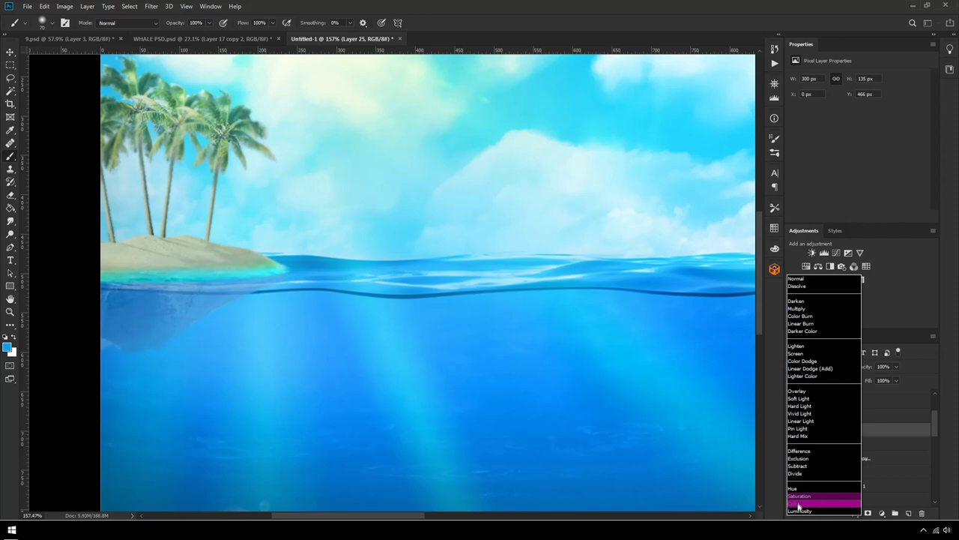
left_click(810, 499)
left_click(791, 432)
left_click(792, 432)
Step: Set the island's clipped Color Balance to Yellow–Blue +83 in the midtones and paint soft black on its mask over the island's outer end
scroll(309, 311, "down", 6)
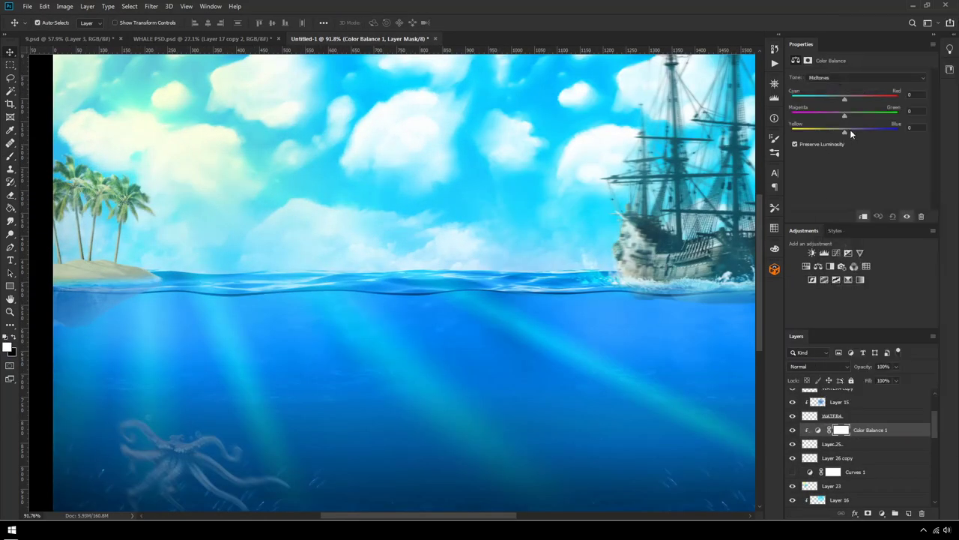
left_click_drag(881, 133, 888, 136)
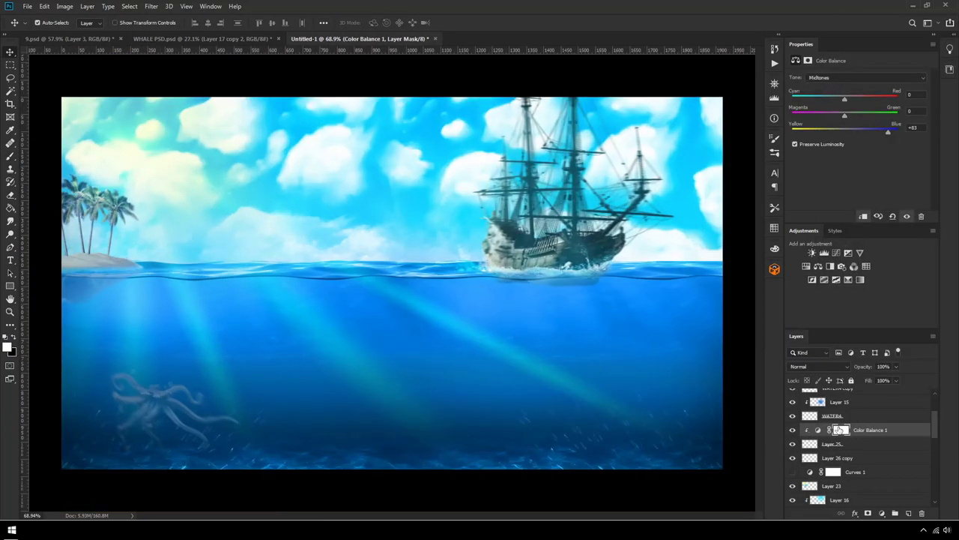
key("b")
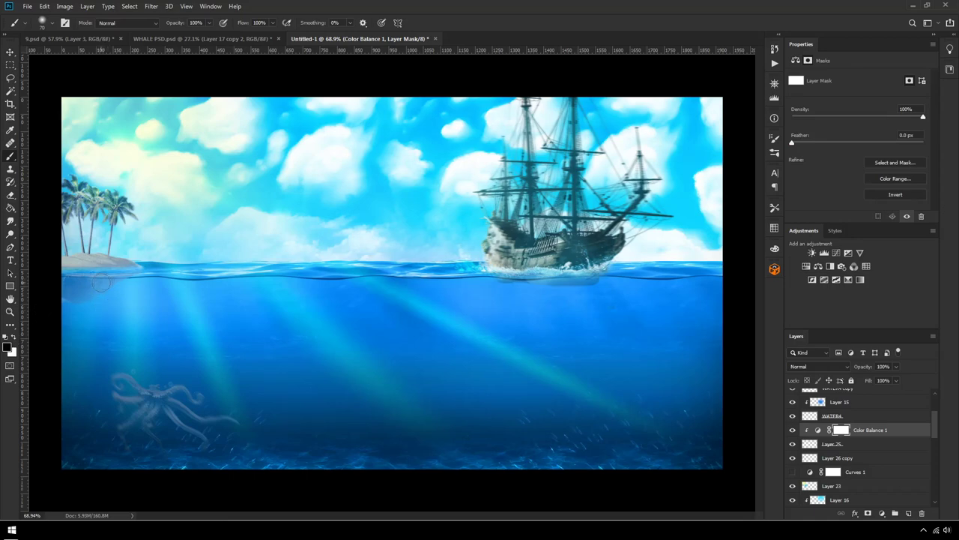
left_click(51, 23)
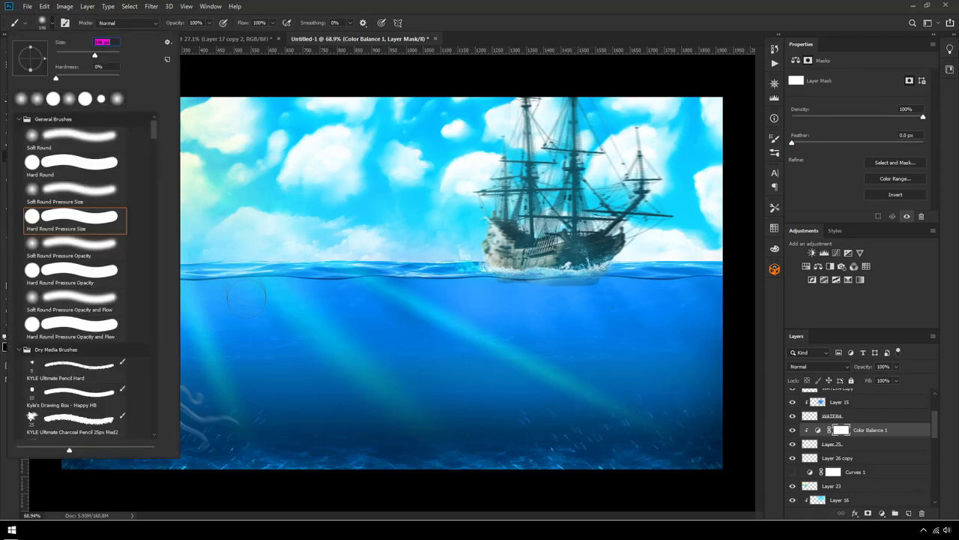
left_click(51, 22)
scroll(138, 270, "down", 1)
right_click(152, 271, "alt")
left_click_drag(153, 272, 124, 251)
scroll(319, 302, "down", 2)
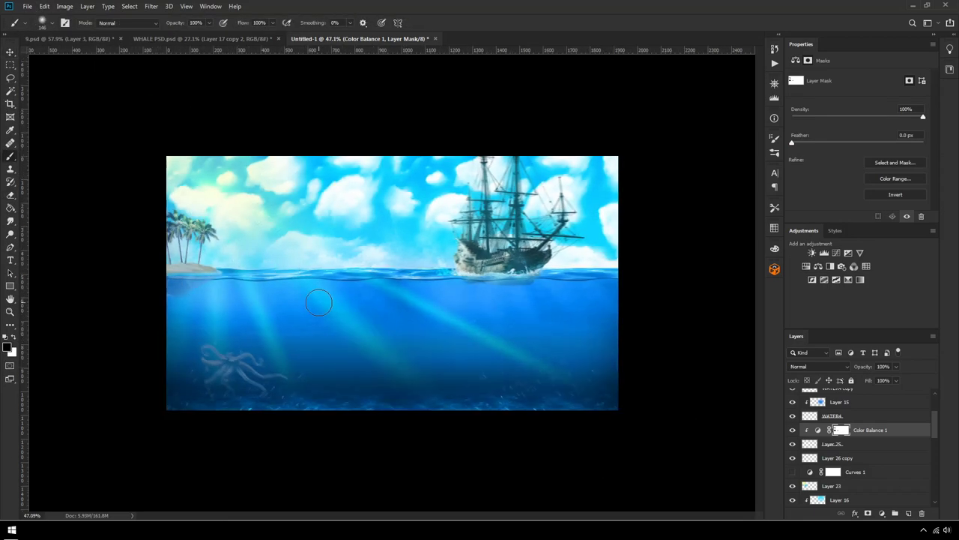
scroll(201, 375, "up", 7)
scroll(201, 374, "down", 3)
Step: Duplicate all the scene's layers and merge the copies into one layer at the top of the stack
key("v")
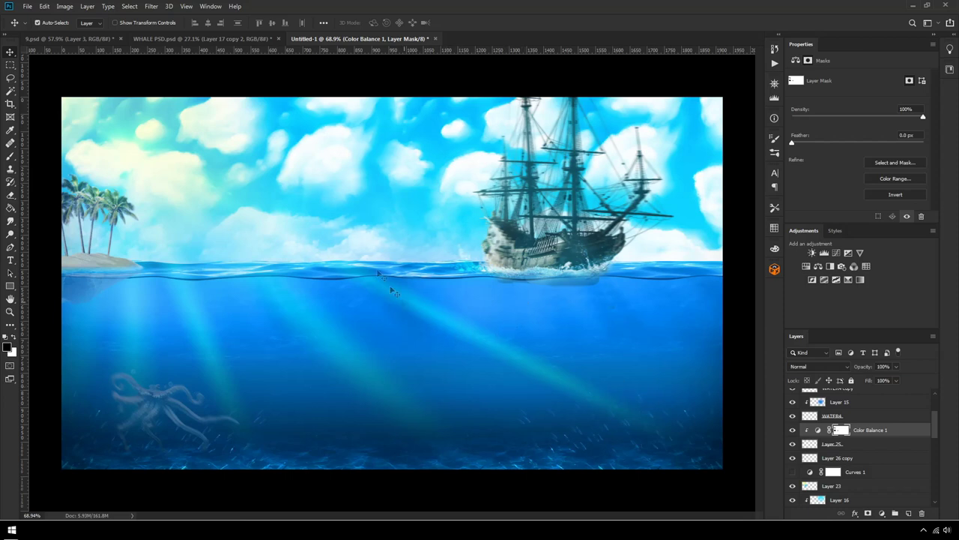
key("ctrl+minus")
key("ctrl+0")
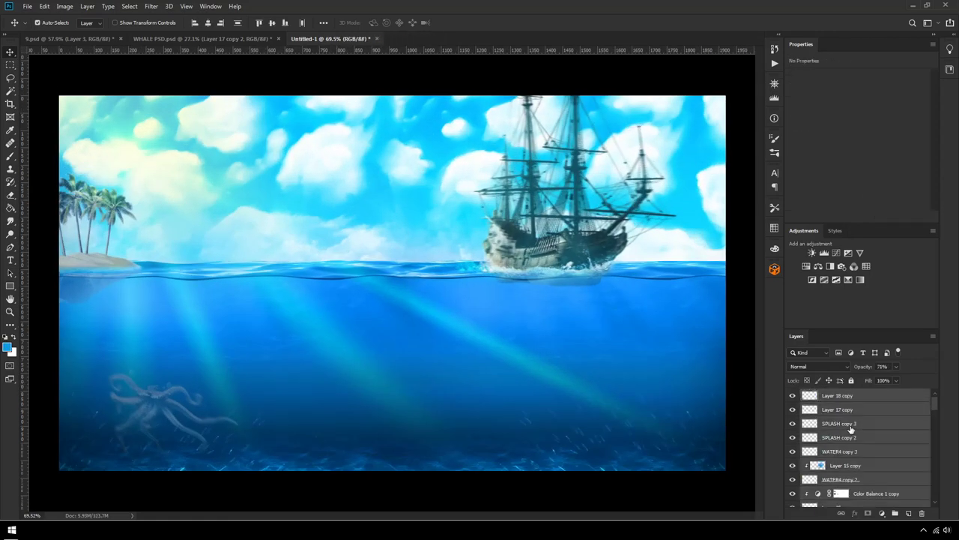
right_click(851, 428)
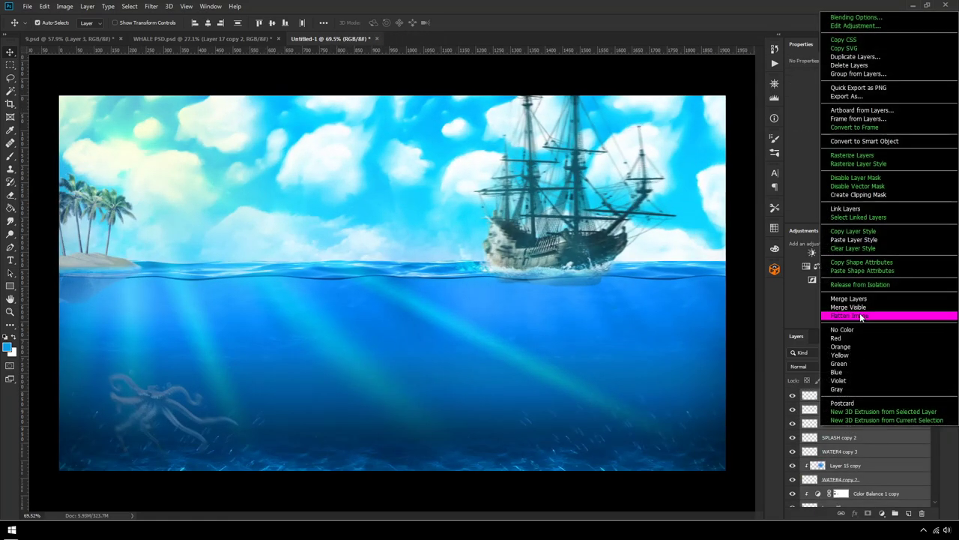
left_click(848, 300)
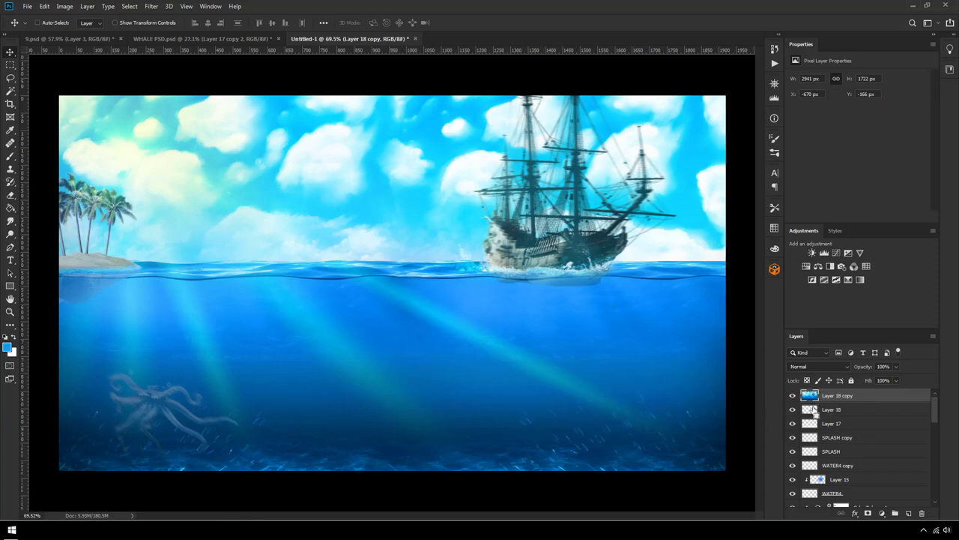
Step: Duplicate the merged scene layer and clip a Color Balance to it with midtones Cyan–Red +3, Magenta–Green -8 and Yellow–Blue +44
key("ctrl+j")
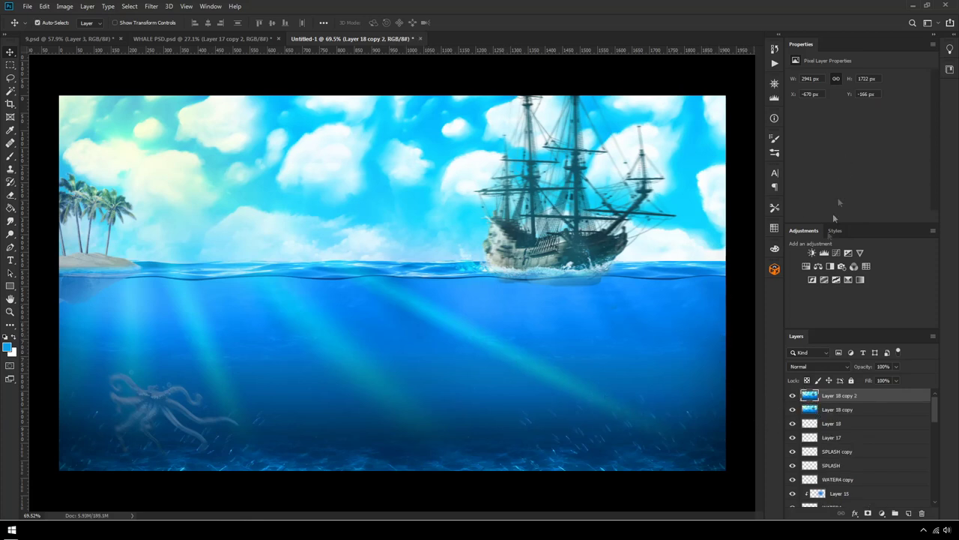
left_click(816, 263)
right_click(860, 396)
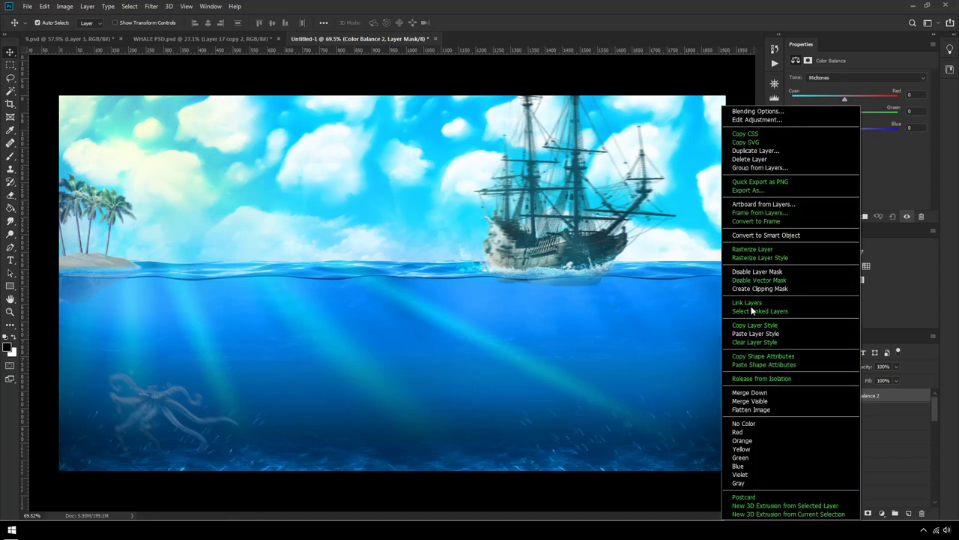
left_click(760, 289)
left_click_drag(845, 99, 831, 102)
left_click_drag(856, 132, 832, 117)
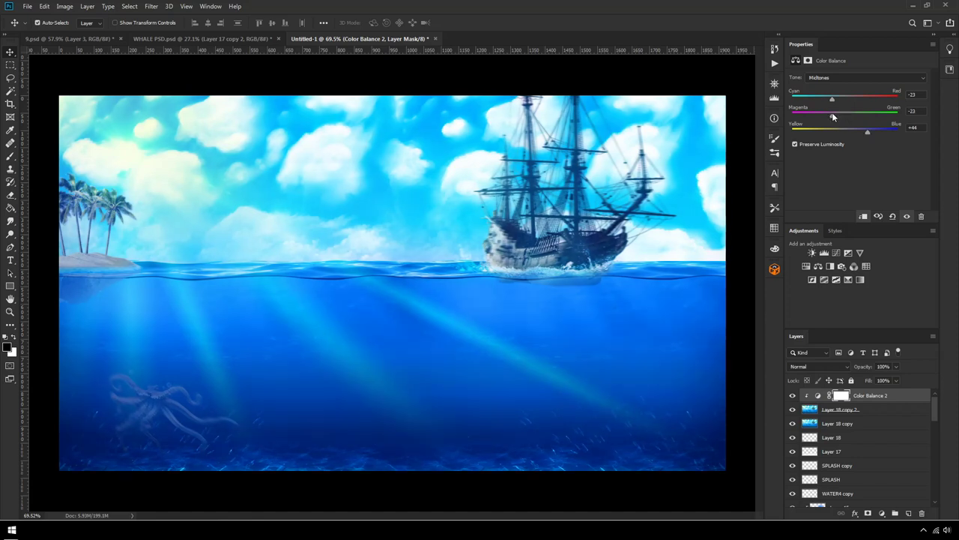
mouse_move(846, 116)
left_mouse_down()
mouse_move(850, 96)
mouse_move(864, 99)
mouse_move(846, 99)
left_mouse_up()
Step: Compare the scene with the Color Balance adjustment hidden and shown
left_click(792, 396)
left_click(792, 396)
left_click(792, 396)
left_click(792, 396)
left_click(792, 396)
left_click(792, 395)
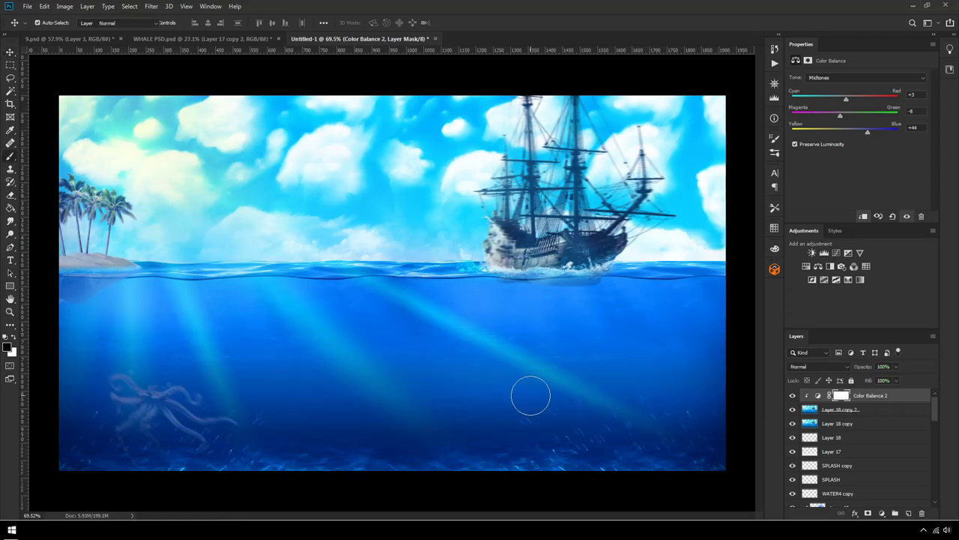
Step: Apply Oil Paint to the Color Balance 2 copy layer with Stylization 10.0, lowered Cleanliness, Scale 0.1 and Bristle Detail 0.0
left_click(151, 6)
mouse_move(171, 192)
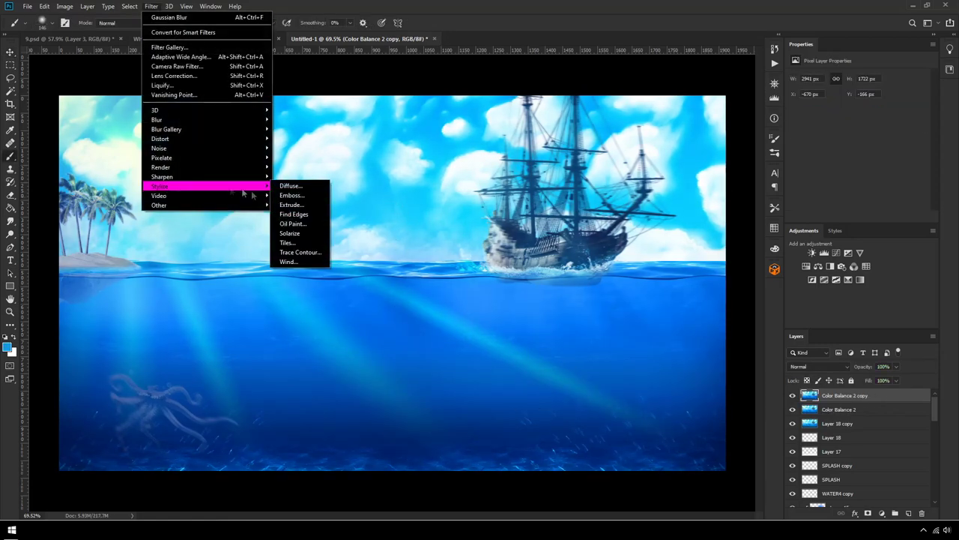
left_click(293, 223)
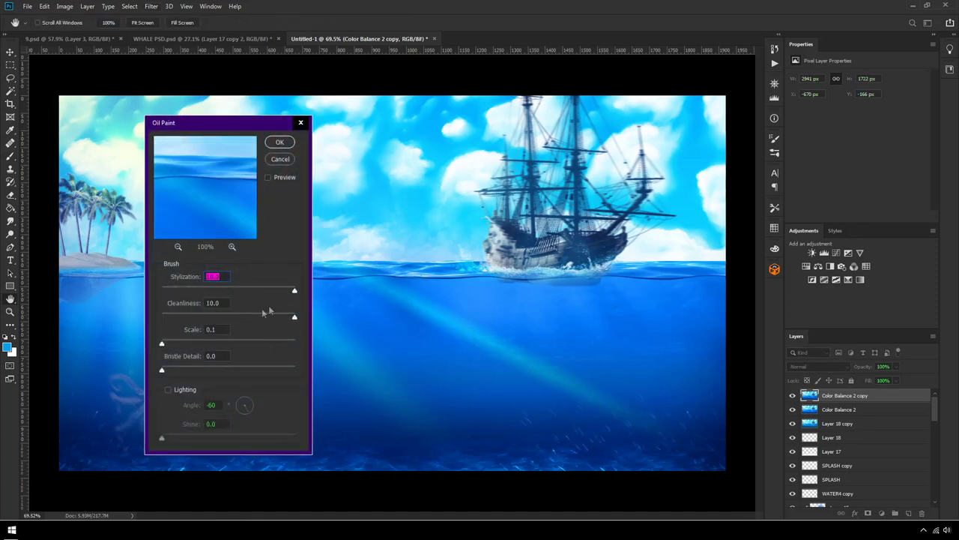
left_click(239, 290)
left_click(239, 316)
left_click(294, 290)
left_click(280, 141)
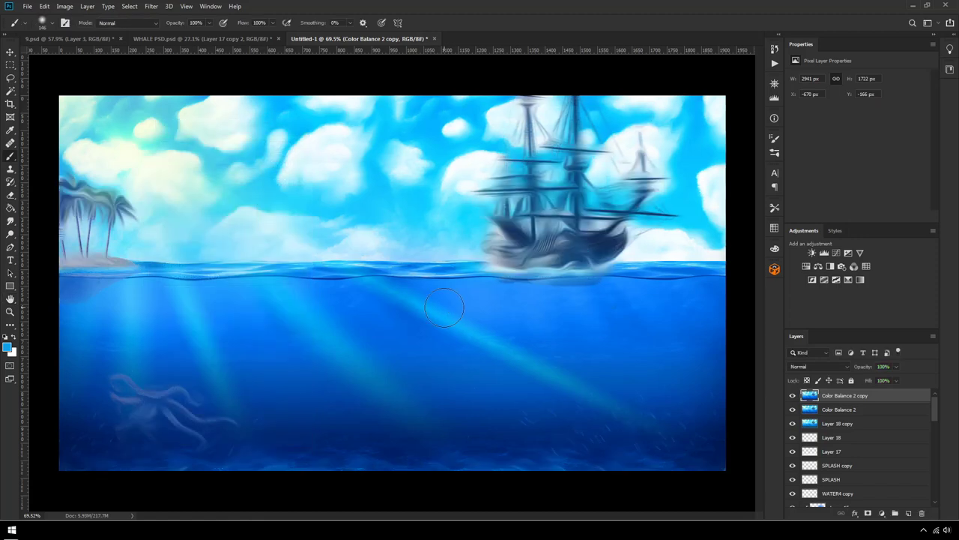
Step: Erase the oil-painted layer over the octopus with a soft 300 px eraser to bring back its detail
key("e")
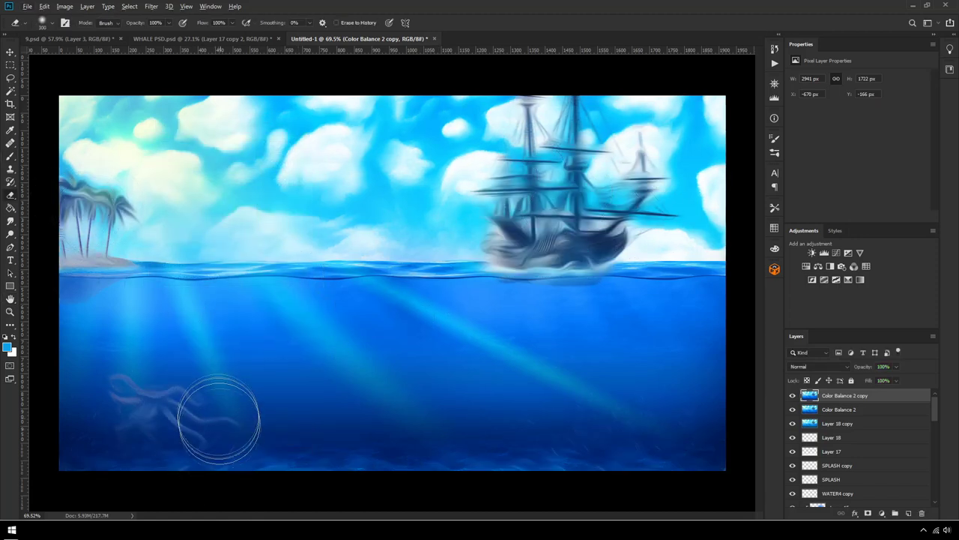
key("bracketright")
key("bracketright")
key("bracketright")
key("bracketright")
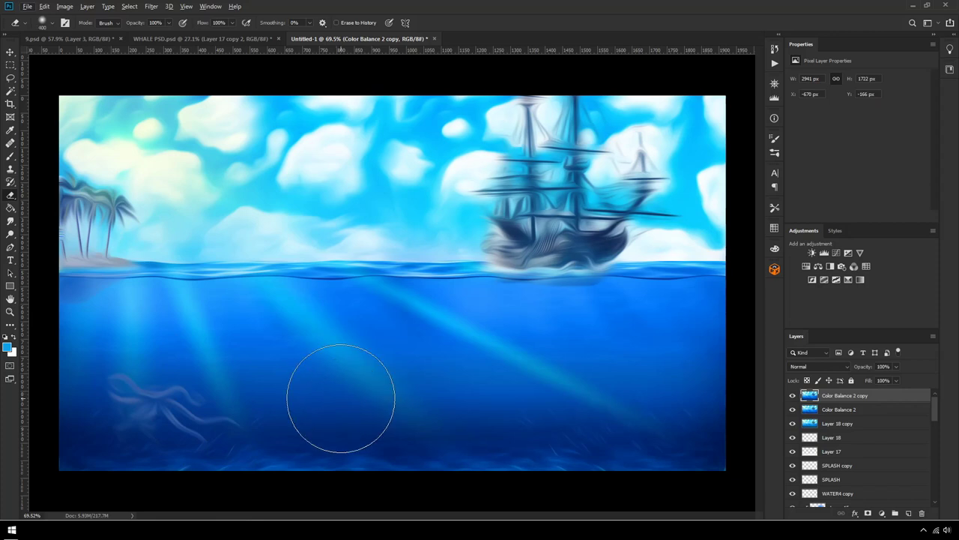
scroll(176, 398, "up", 3)
key("bracketleft")
key("bracketleft")
mouse_move(151, 395)
left_mouse_down()
mouse_move(264, 396)
mouse_move(163, 383)
left_mouse_up()
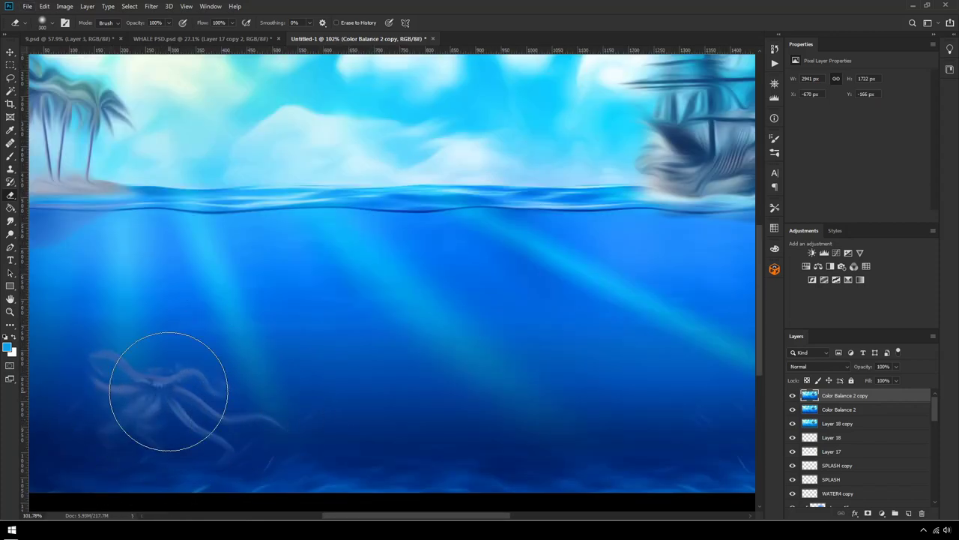
Step: Erase the oil-painted layer over the palm island and pirate ship, and compare the scene with that layer hidden and shown
scroll(201, 424, "down", 2)
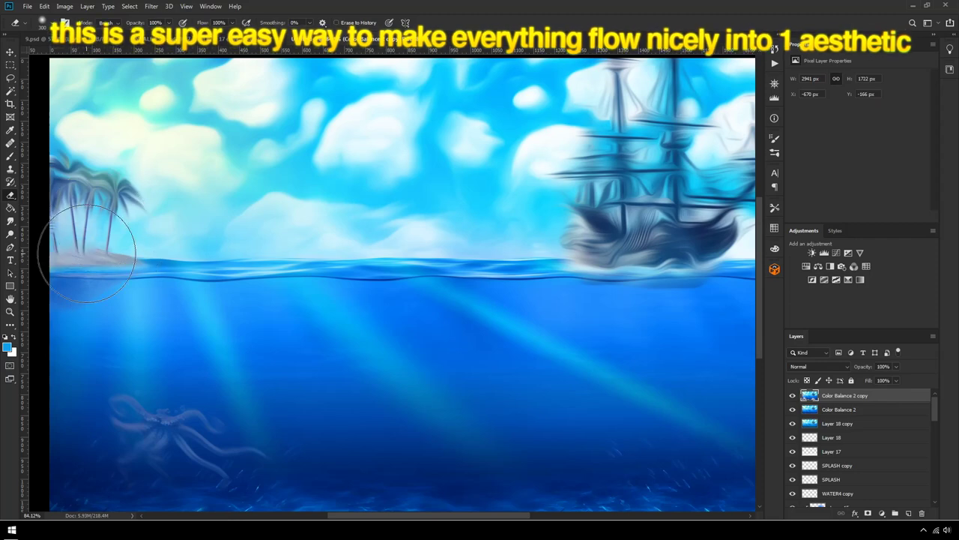
scroll(165, 208, "up", 1)
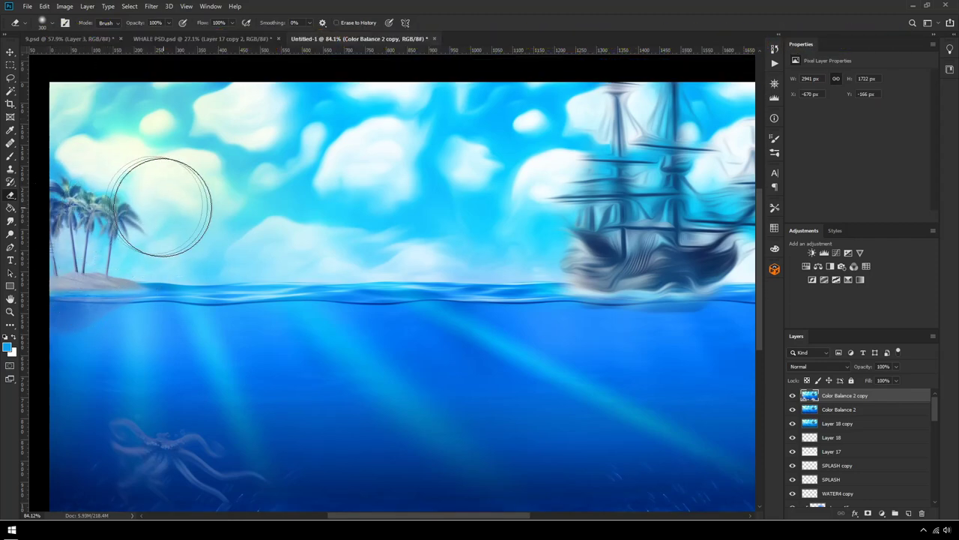
scroll(168, 289, "down", 2)
mouse_move(578, 280)
left_mouse_down()
mouse_move(622, 166)
mouse_move(574, 298)
left_mouse_up()
left_click(792, 396)
left_click(792, 396)
left_click(792, 396)
left_click(792, 396)
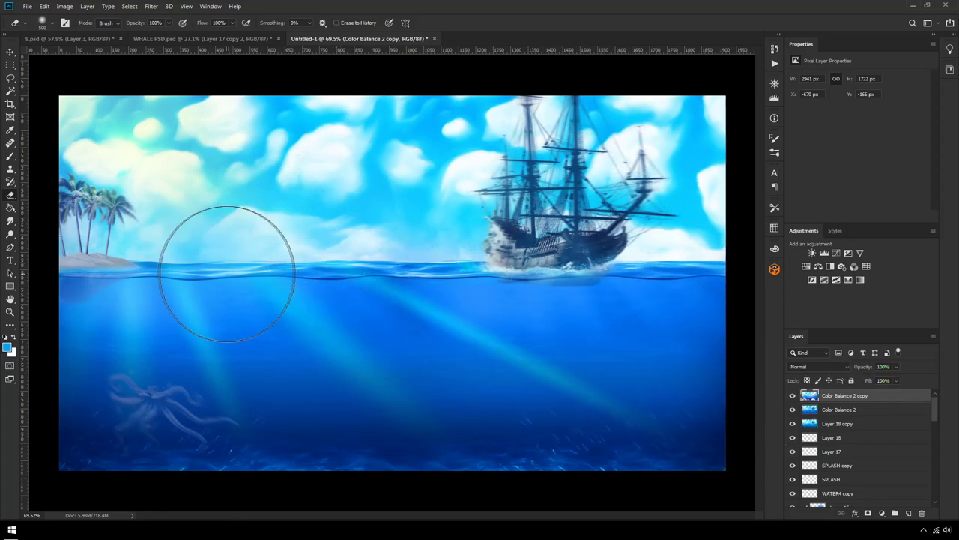
scroll(501, 270, "down", 3)
scroll(398, 284, "up", 4)
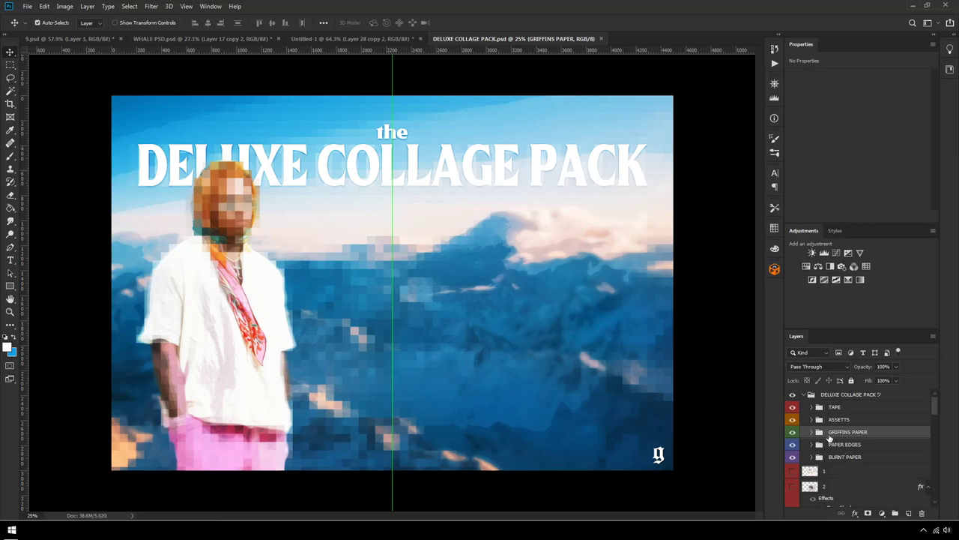
Step: Bring PLASTICCOVER from DELUXE COLLAGE PACK.psd into Untitled-1, scale it to about 1220 px square and place it over the scene's left part
scroll(835, 442, "down", 1)
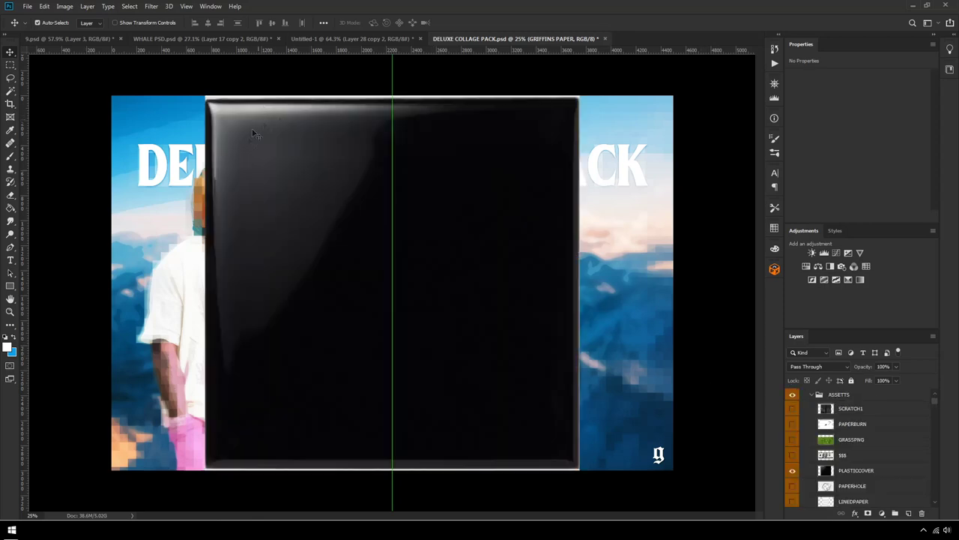
left_click_drag(267, 156, 282, 42)
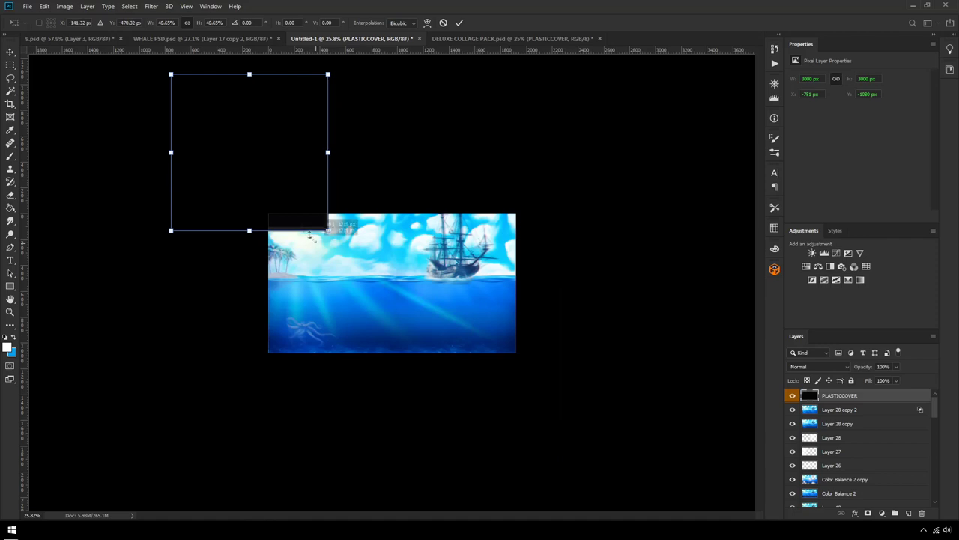
left_click_drag(283, 193, 384, 332)
key("Return")
Step: Try several blend modes on the PLASTICCOVER layer, settle on Overlay and lower its opacity to 76%
key("ctrl+plus")
key("ctrl+plus")
left_click(838, 366)
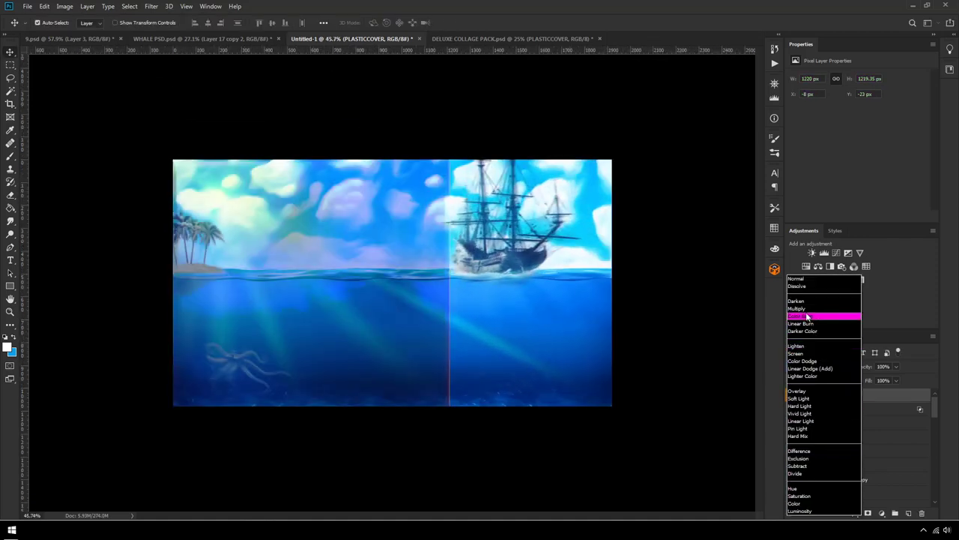
left_click(799, 398)
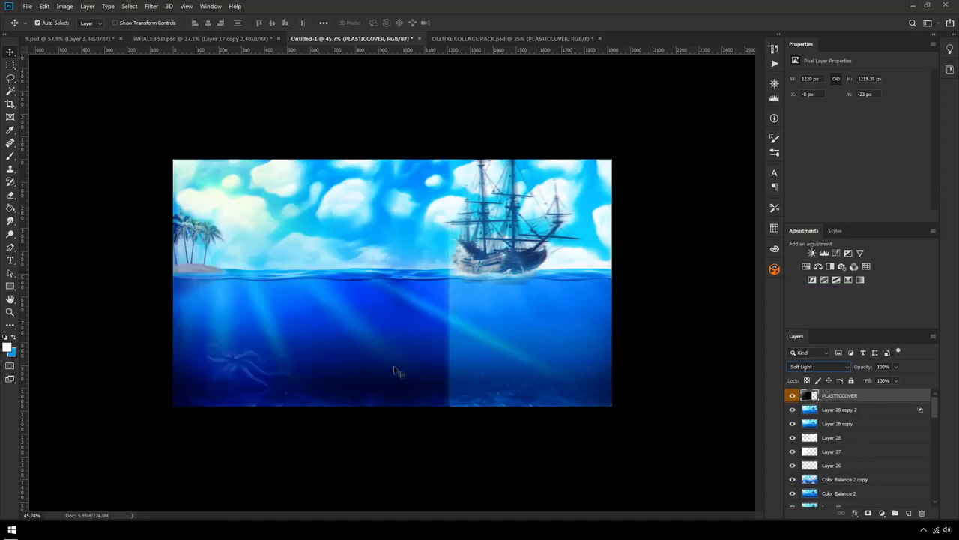
key("shift+plus")
key("shift+plus")
key("shift+plus")
key("shift+plus")
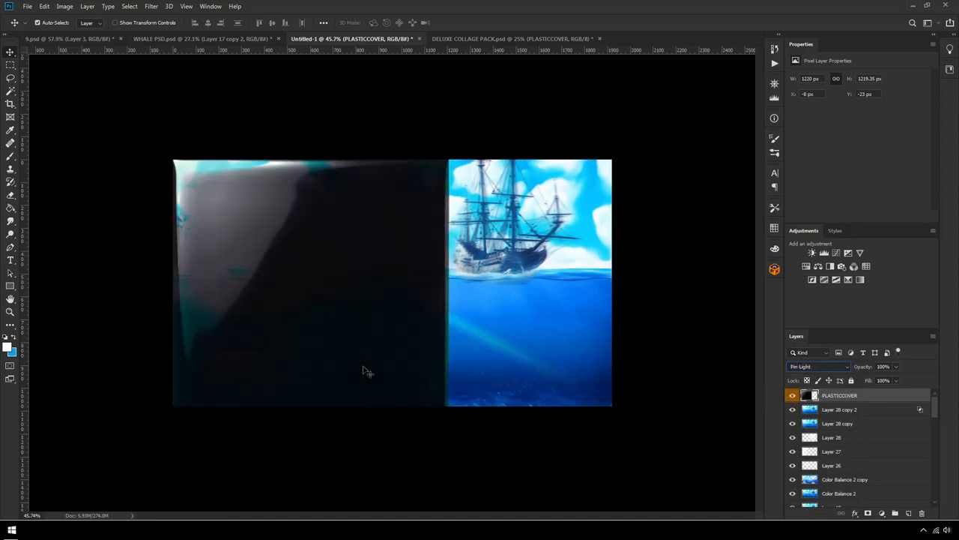
key("shift+plus")
key("shift+plus")
key("shift+plus")
key("shift+plus")
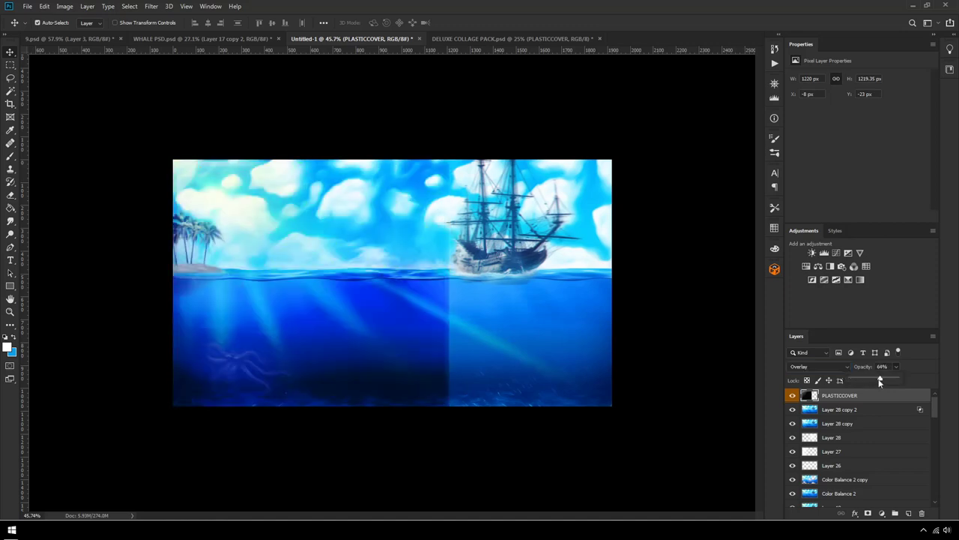
left_click_drag(880, 380, 887, 380)
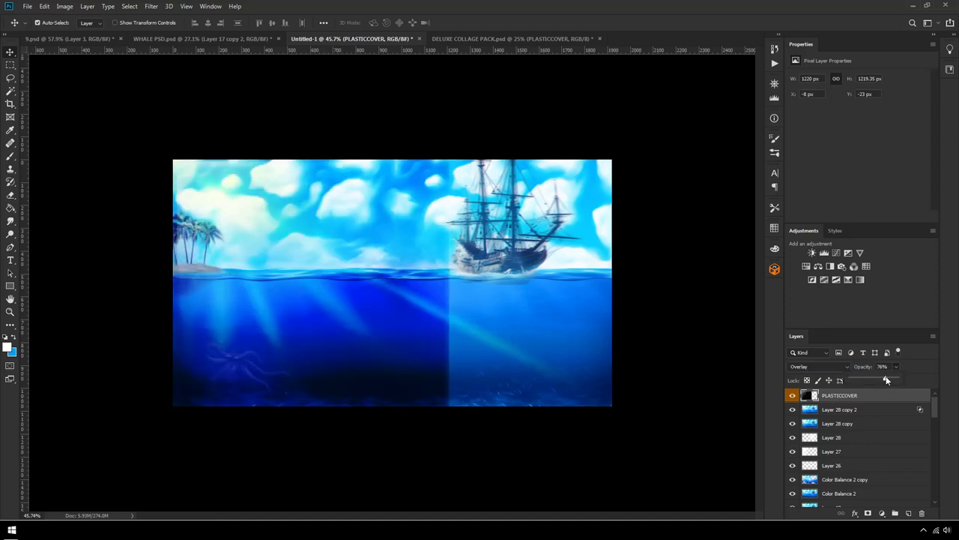
Step: Erase the lower and right parts of the PLASTICCOVER overlay with a greatly enlarged soft eraser
key("e")
key("bracketright")
key("bracketright")
key("bracketright")
key("bracketright")
key("bracketright")
key("bracketright")
key("bracketright")
key("bracketright")
left_click(220, 377)
mouse_move(219, 377)
left_mouse_down()
mouse_move(203, 345)
mouse_move(353, 343)
mouse_move(514, 218)
left_mouse_up()
Step: Scale the second PLASTICCOVER copy to about 2013 px square and position it to span the full width of the scene
scroll(391, 293, "down", 4)
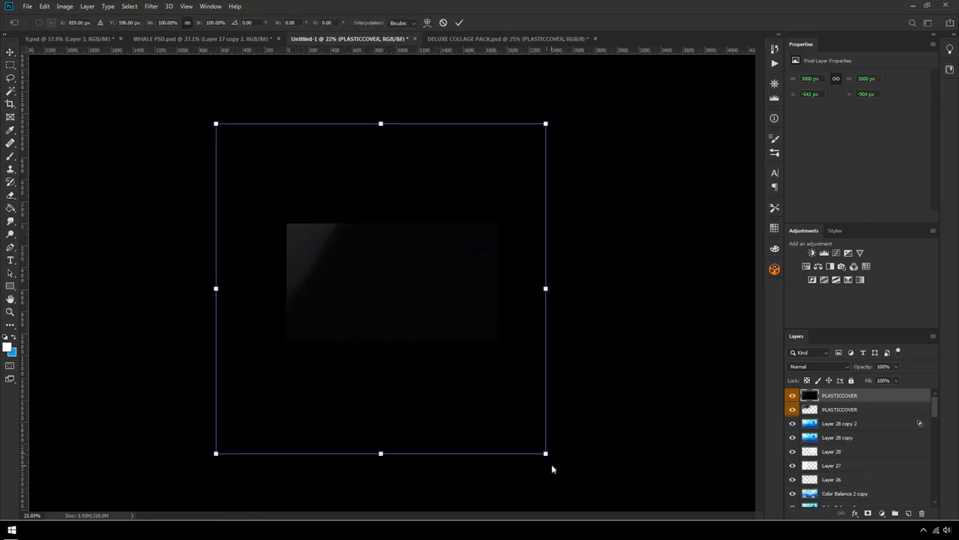
left_click_drag(548, 452, 434, 328)
left_click_drag(378, 283, 440, 291)
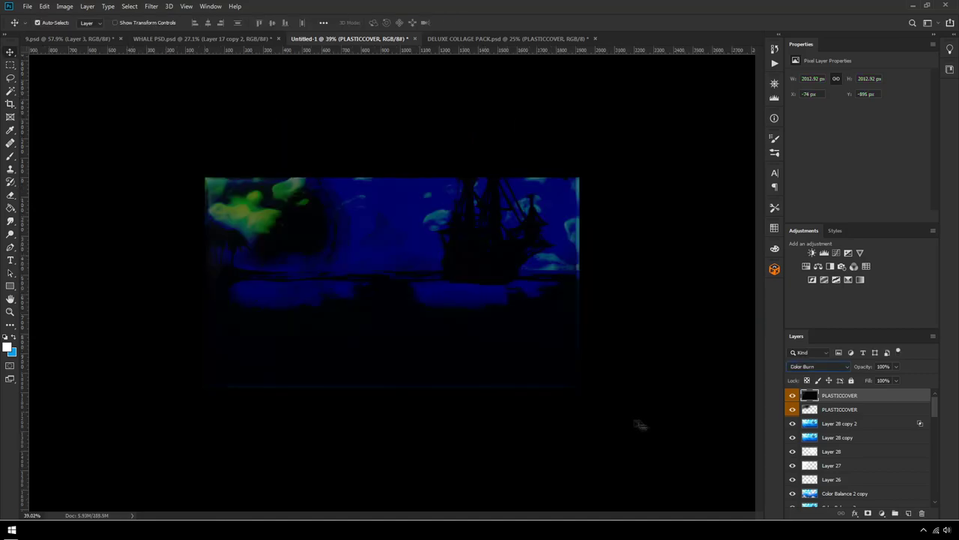
Step: Nudge the second PLASTICCOVER down slightly and step through its blend modes from Color Burn to Linear Light
key("Down")
key("Down")
key("Down")
key("Down")
key("Down")
key("Down")
key("shift+plus")
key("shift+plus")
key("shift+plus")
key("shift+plus")
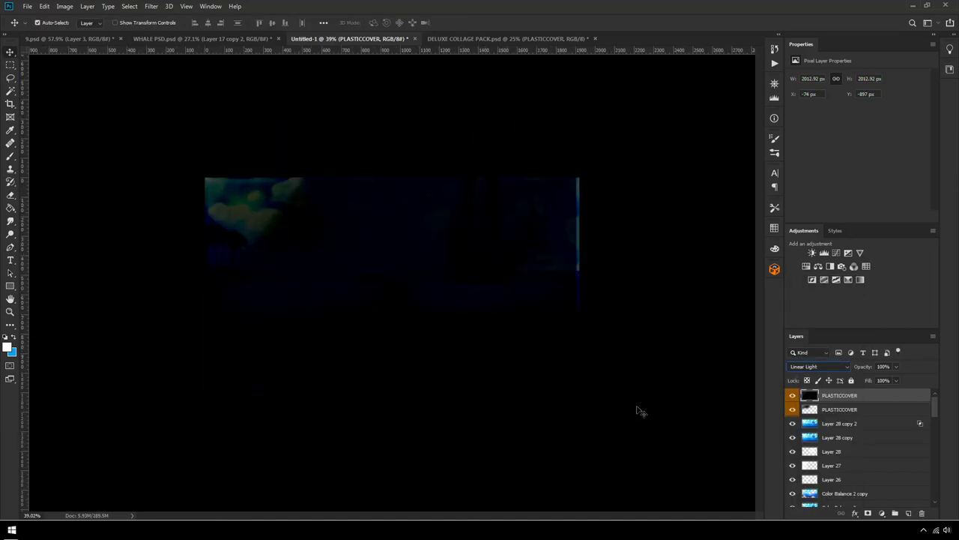